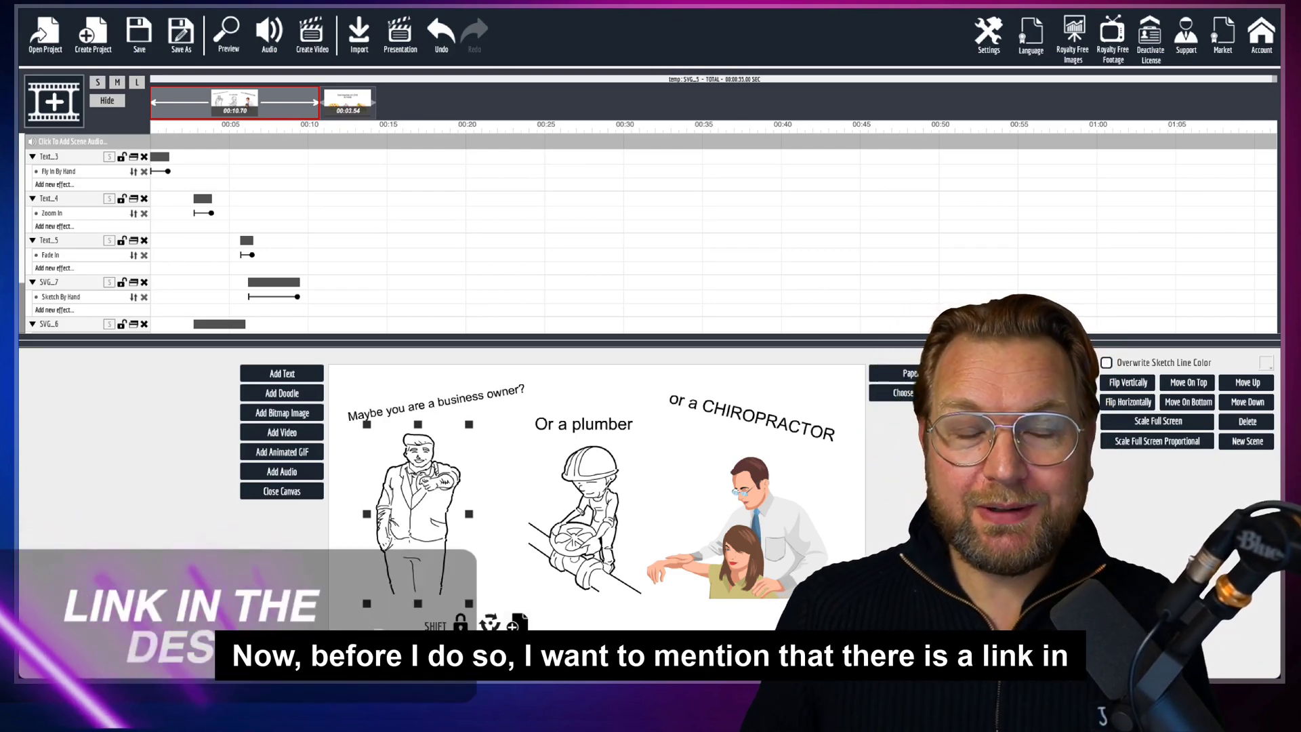
Step: Switch to Chrome and look through the Doodleoze review page down to the Funnel and Bonuses lists
key("super+Tab")
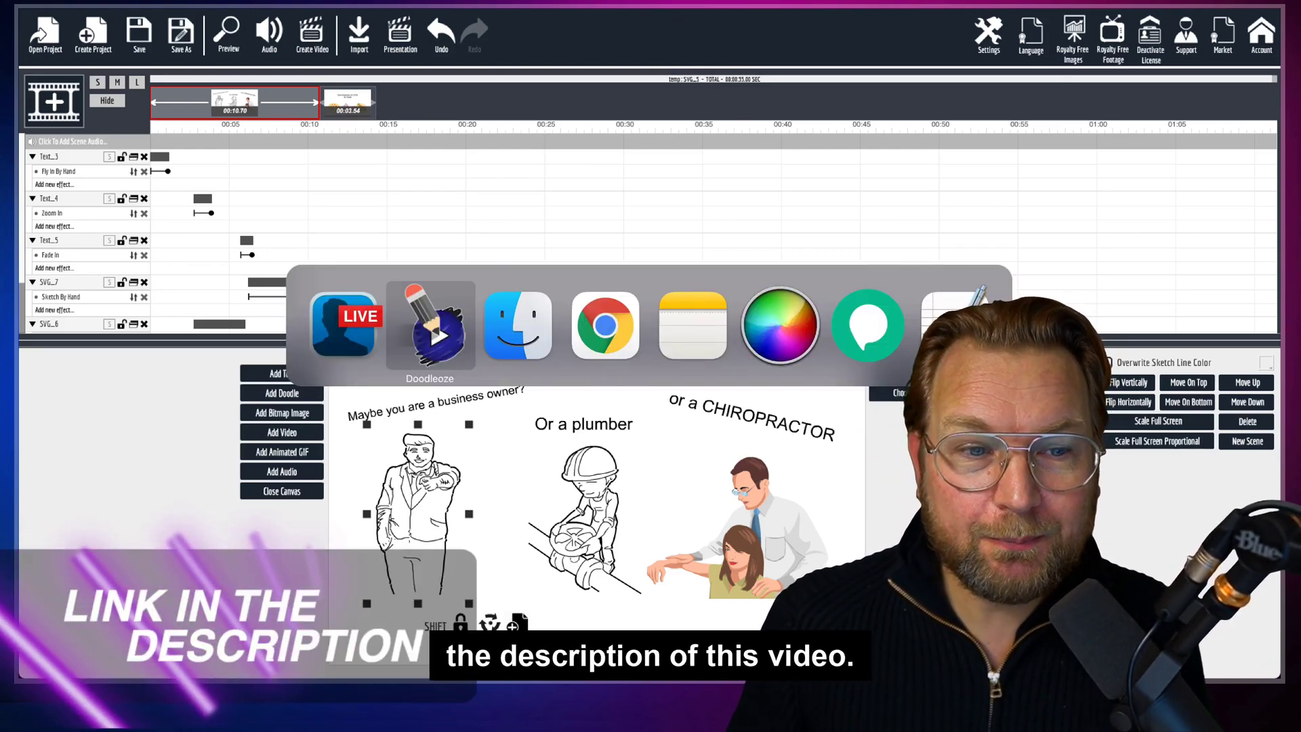
key("super+Tab")
key("super+Tab")
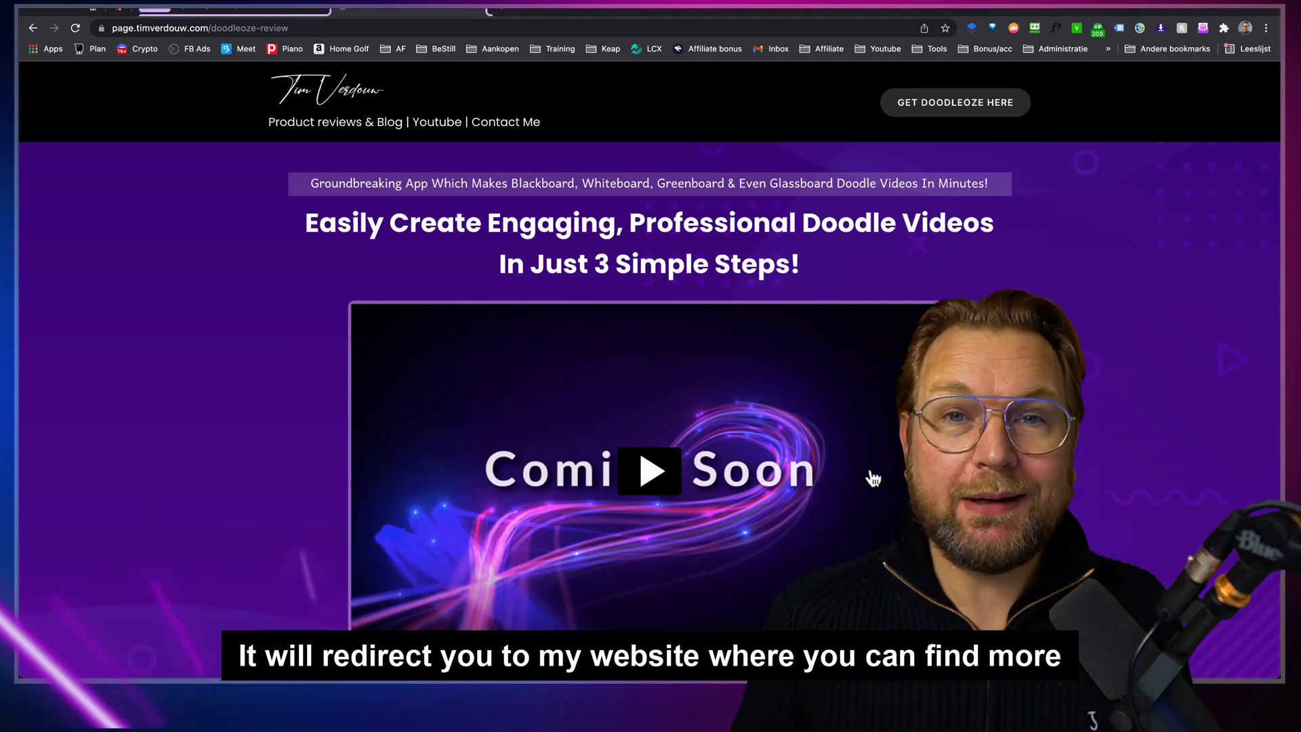
scroll(872, 478, "down", 5)
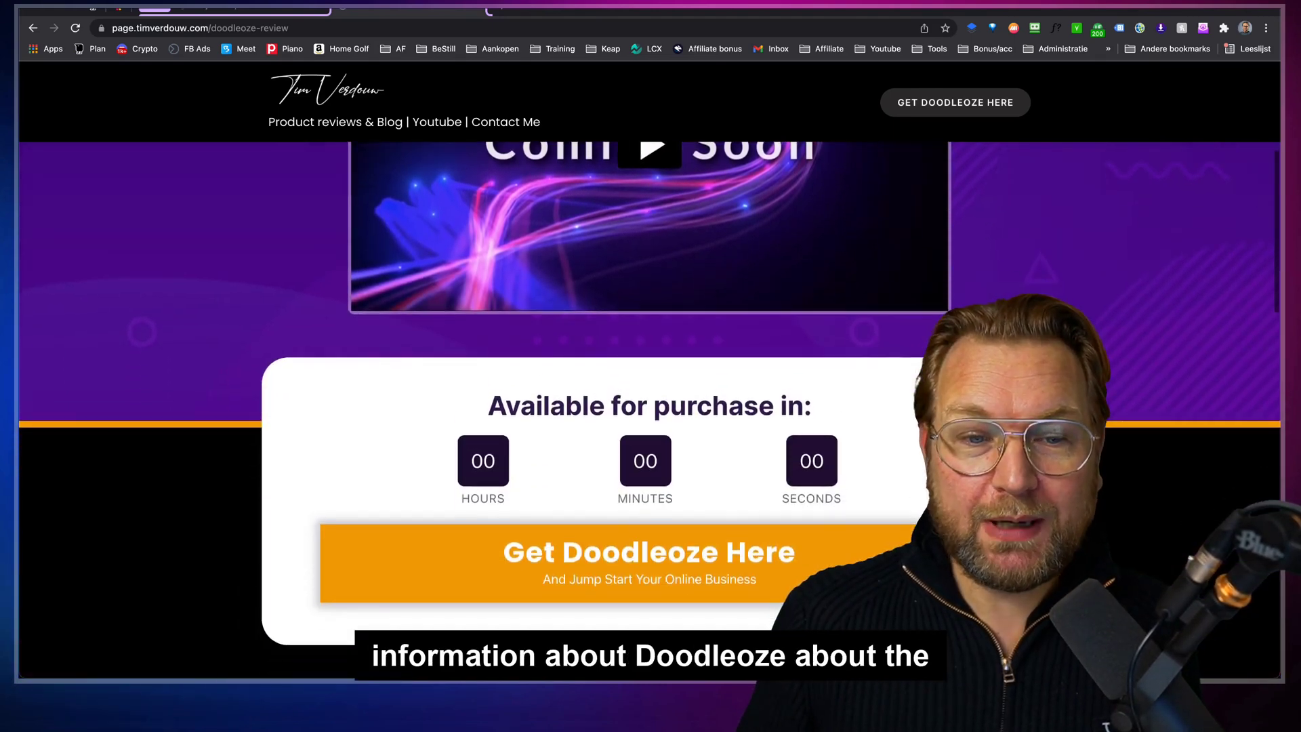
scroll(649, 406, "down", 7)
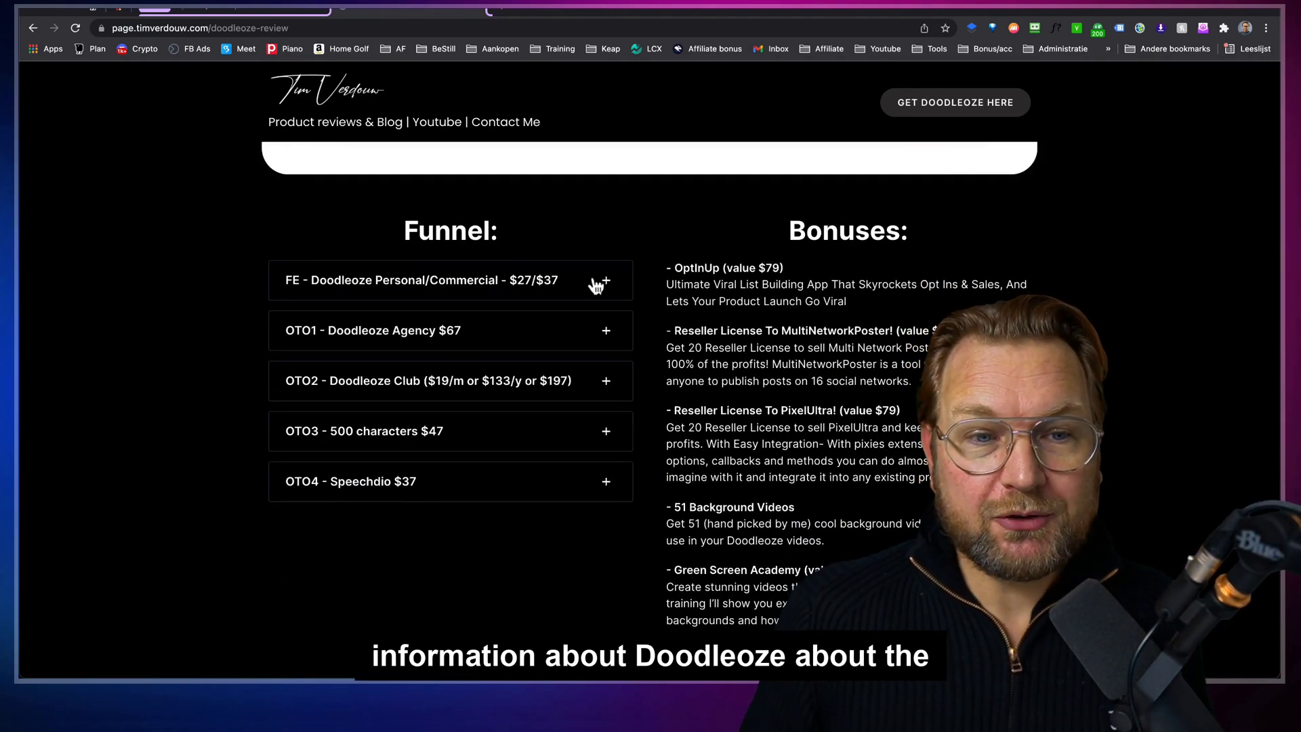
Step: Examine the Doodleoze Personal/Commercial and OTO1 Agency funnel offers, collapse them, and return to the Get Doodleoze Here link
left_click(594, 283)
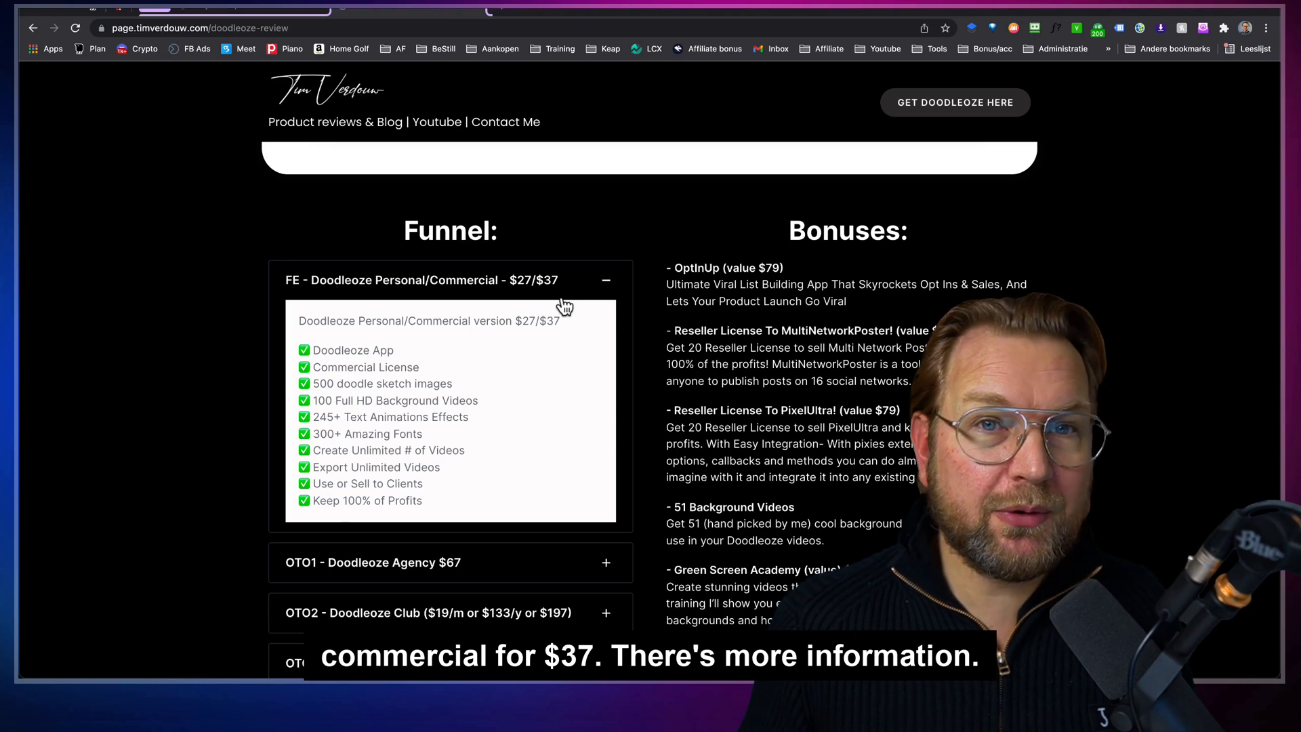
left_click(539, 564)
left_click(586, 333)
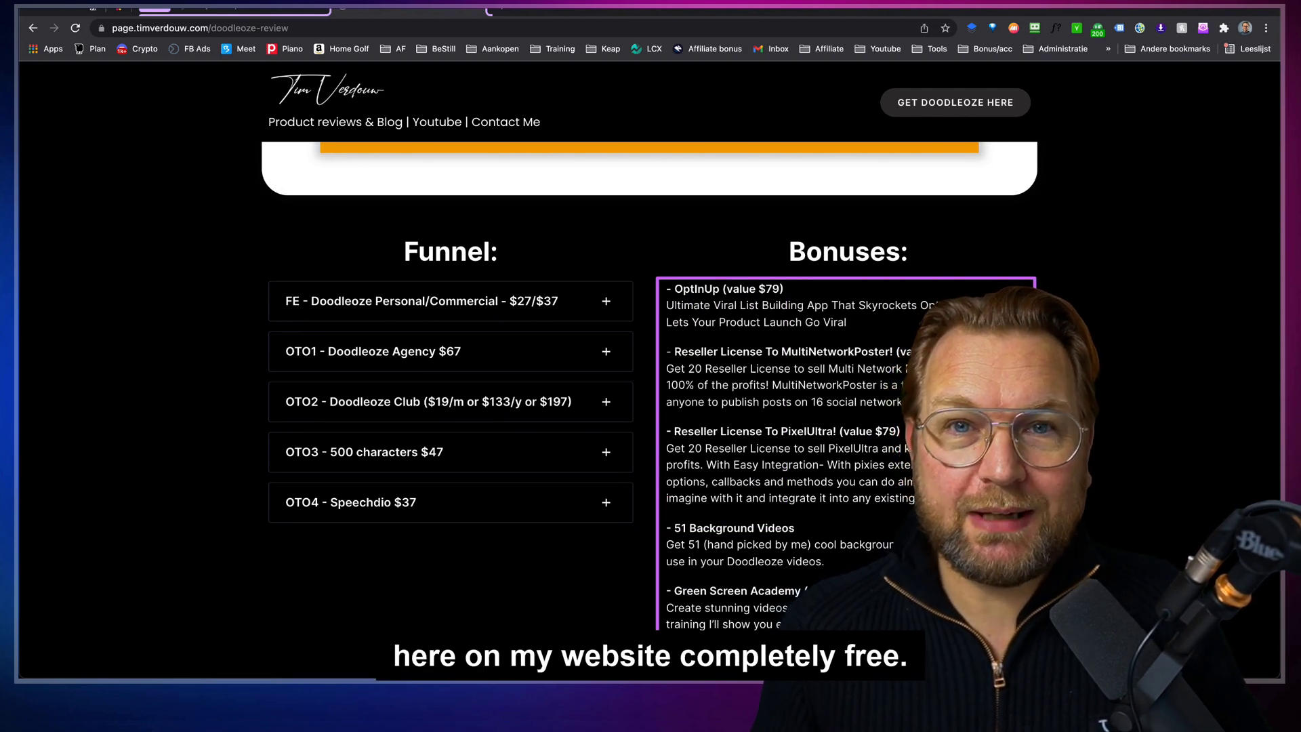
scroll(827, 386, "up", 3)
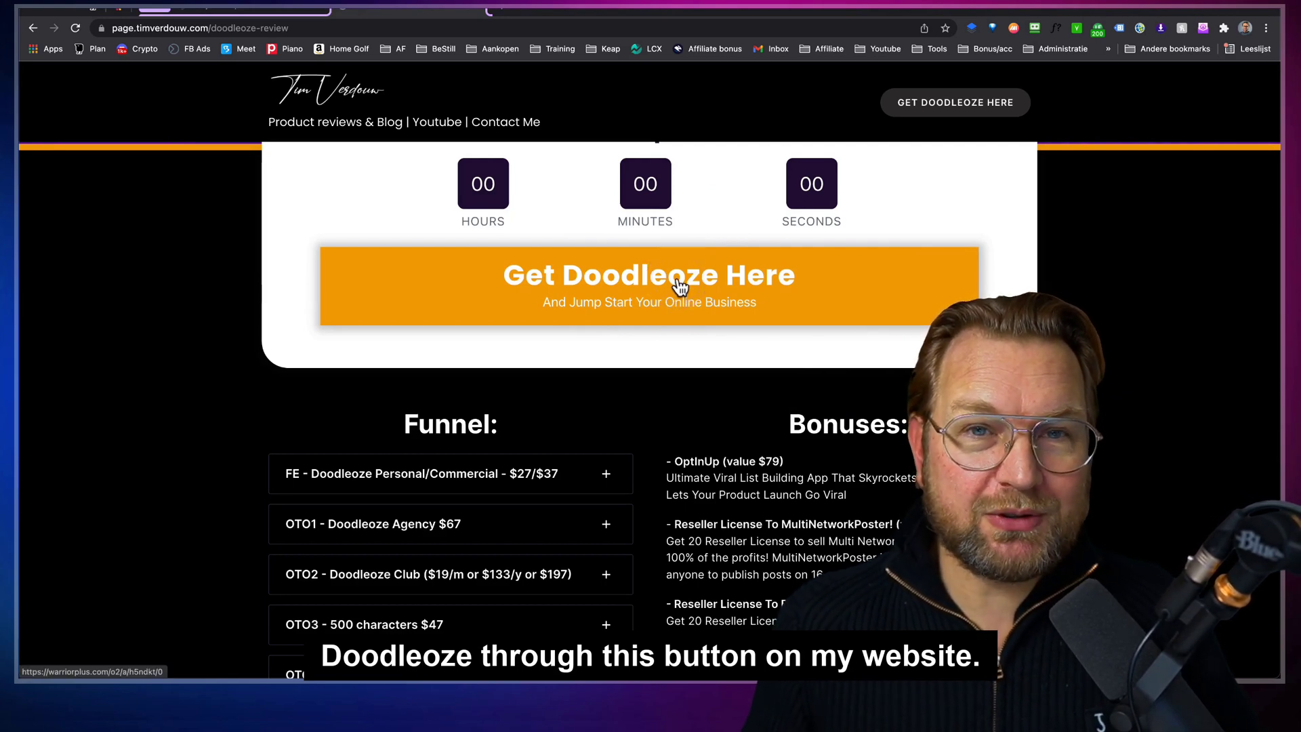
Step: Switch back to Doodleoze, play the preview of the open project, and close it
key("super+Tab")
key("super+Tab")
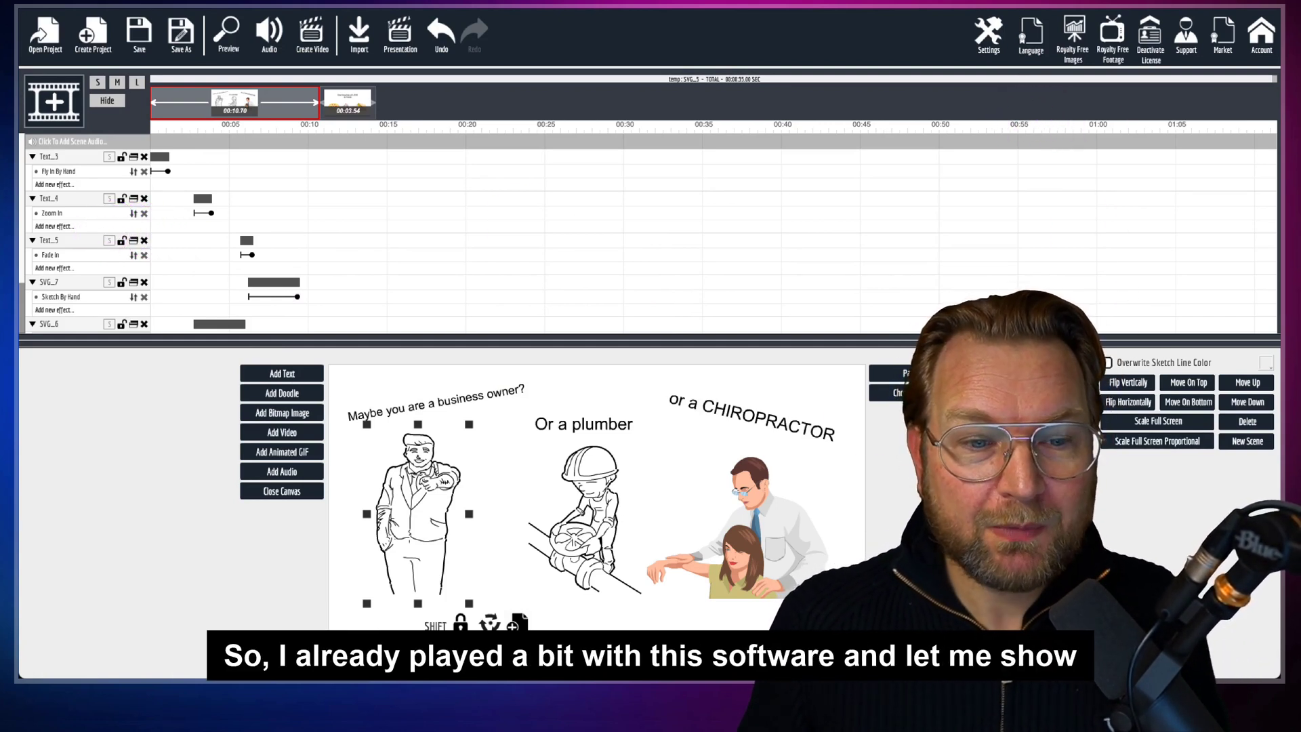
left_click(233, 39)
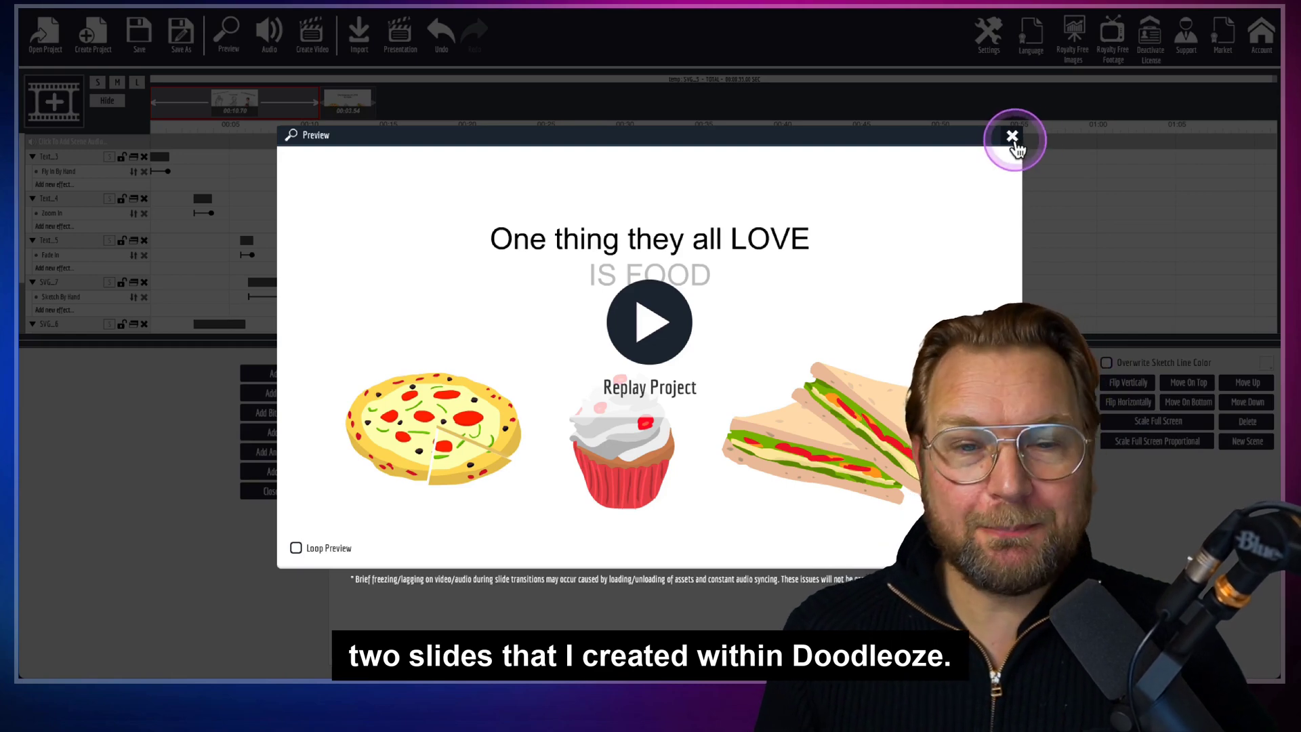
left_click(1012, 139)
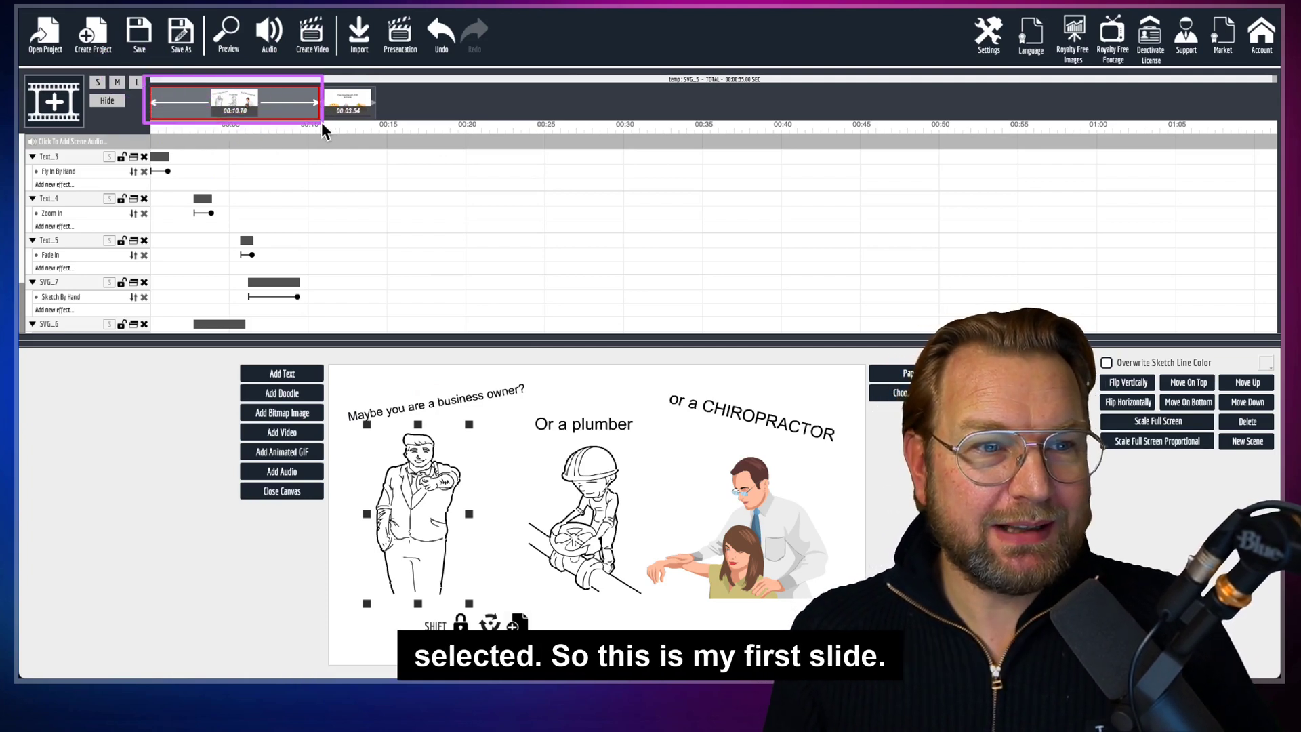
Step: Examine the second scene with the food drawings, then the first scene and its plumber doodle
left_click(345, 103)
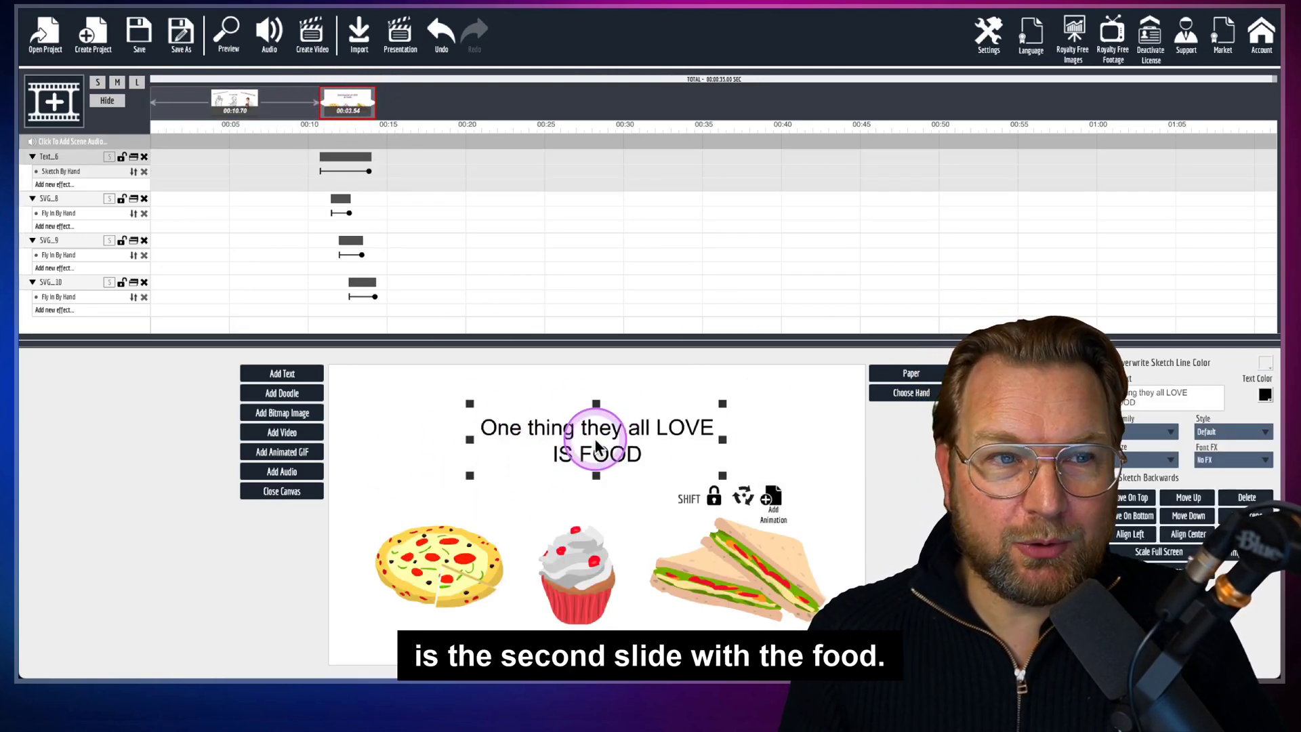
left_click(215, 102)
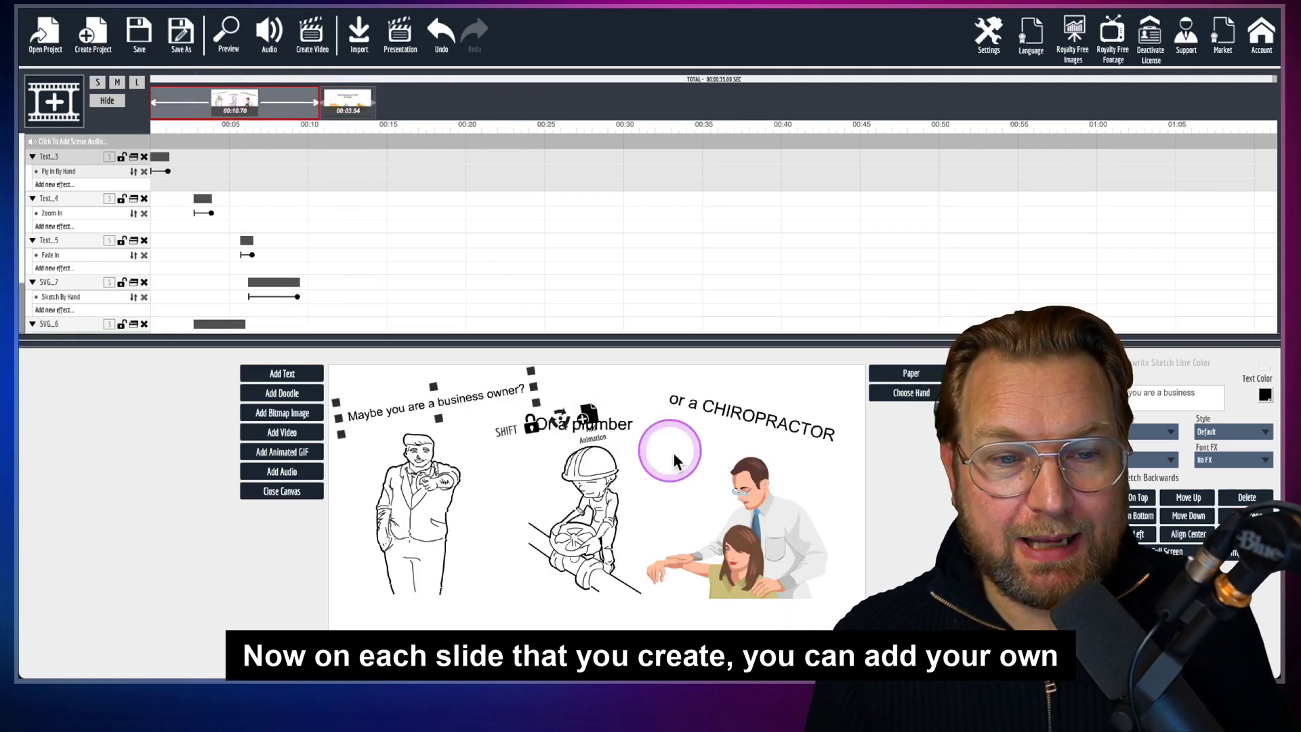
left_click(639, 494)
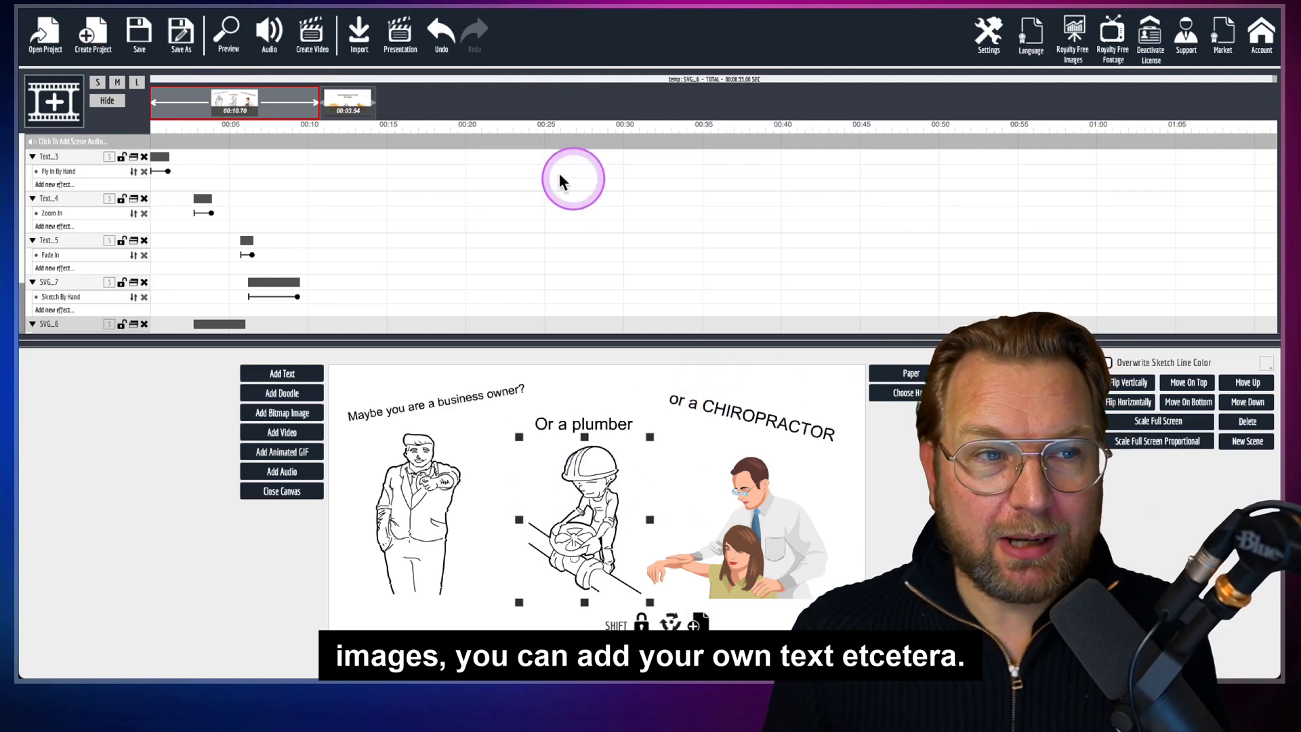
Step: Create a new project named TEST without saving the active project
left_click(105, 42)
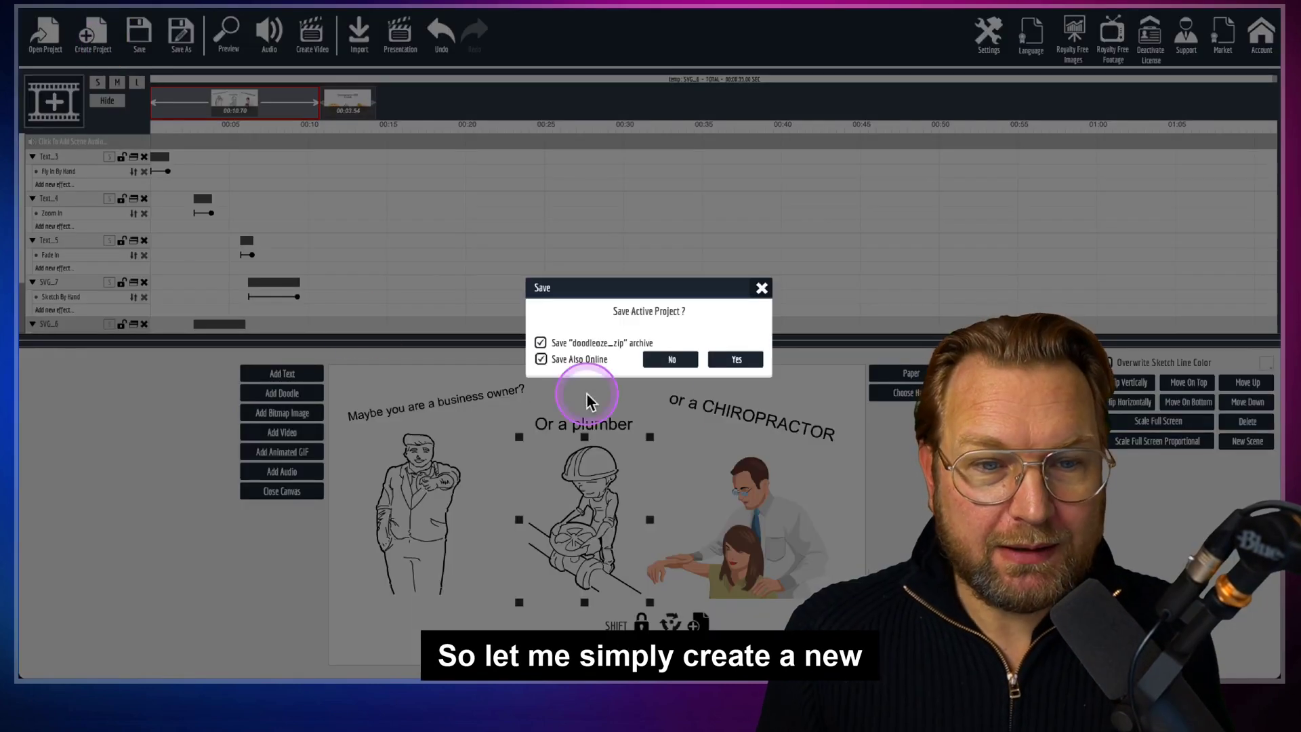
left_click(659, 358)
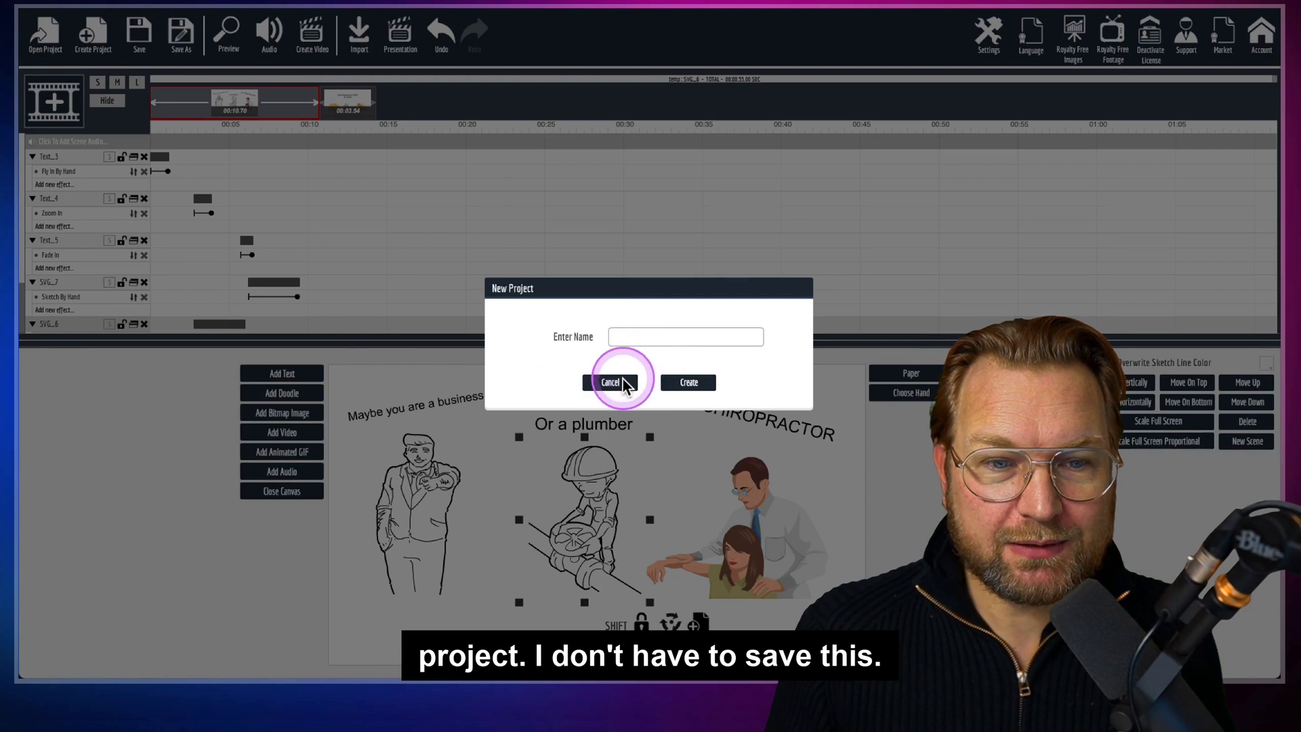
left_click(640, 337)
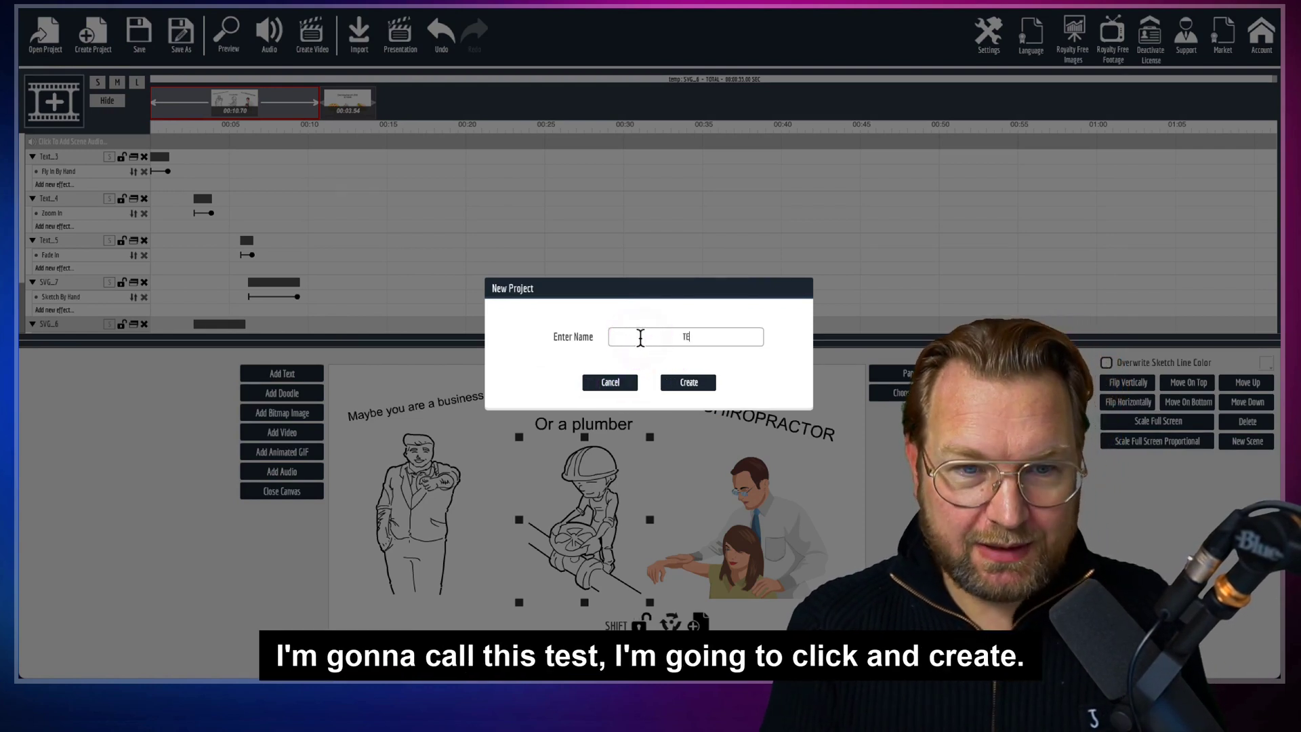
left_click(688, 381)
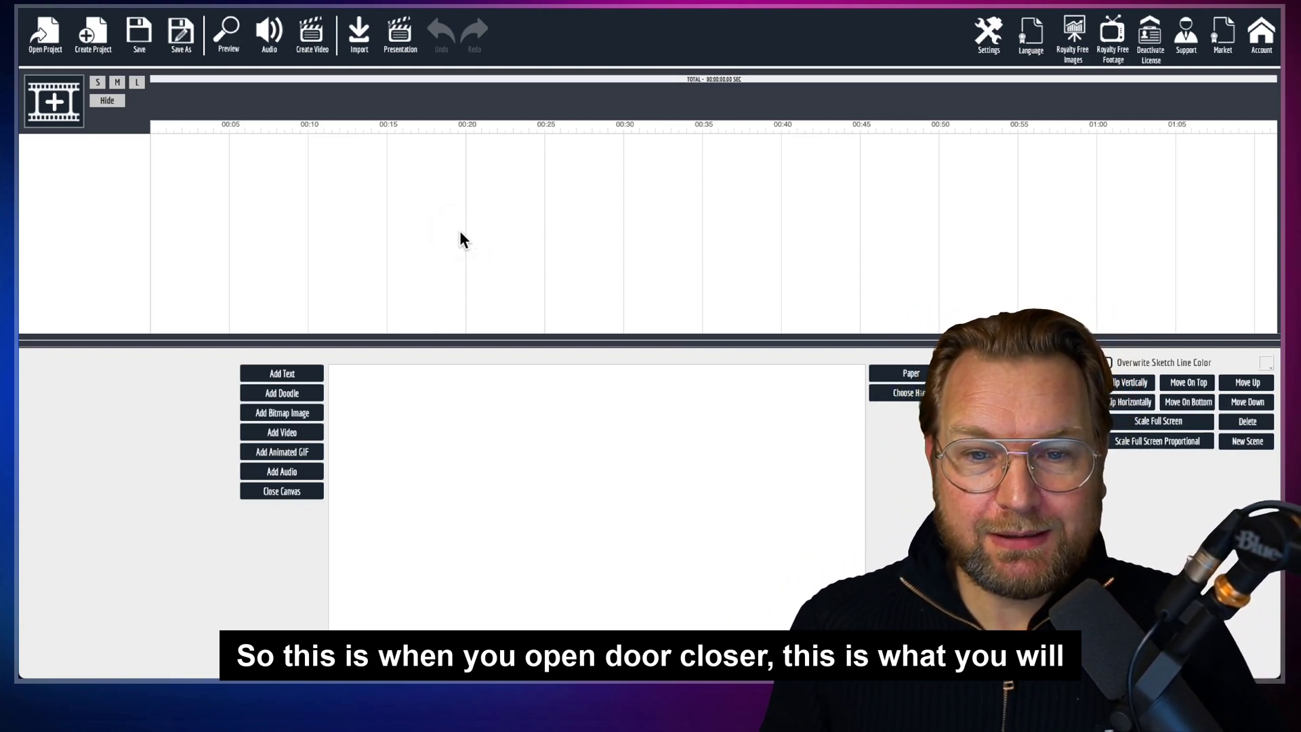
left_click(445, 245)
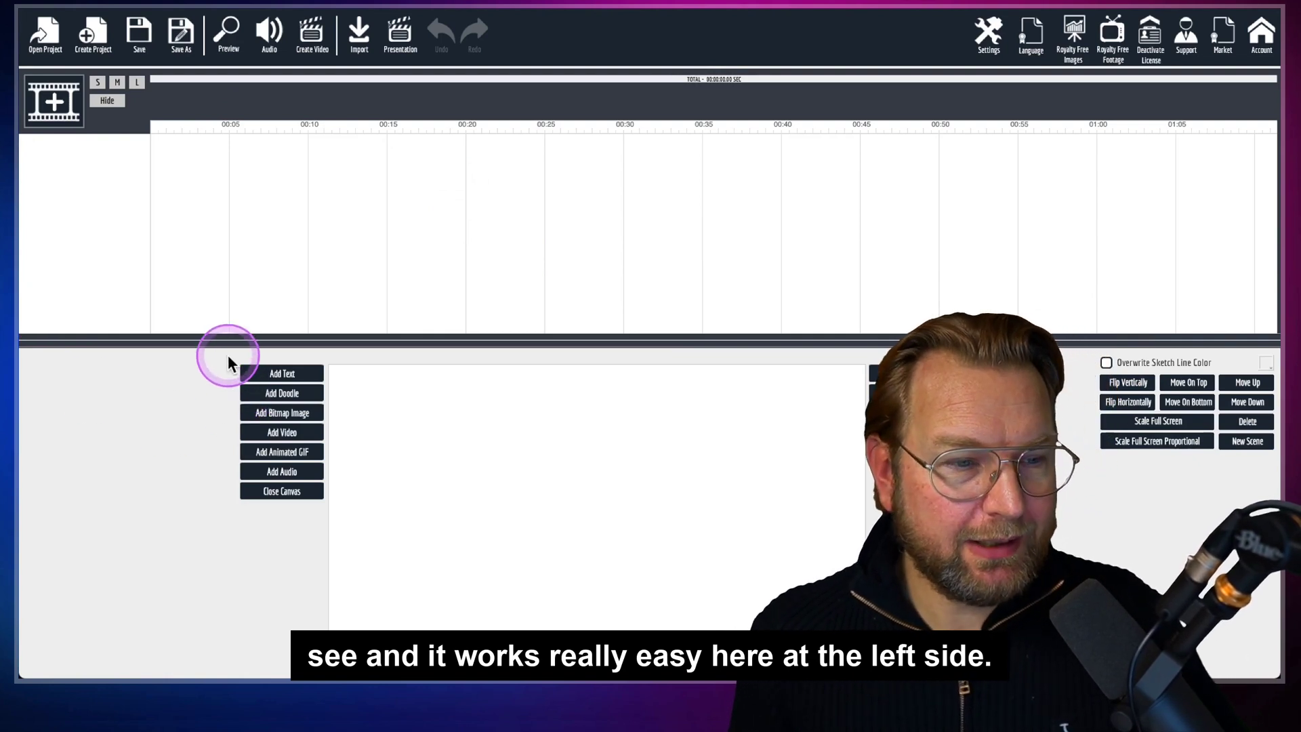
left_click_drag(228, 355, 325, 504)
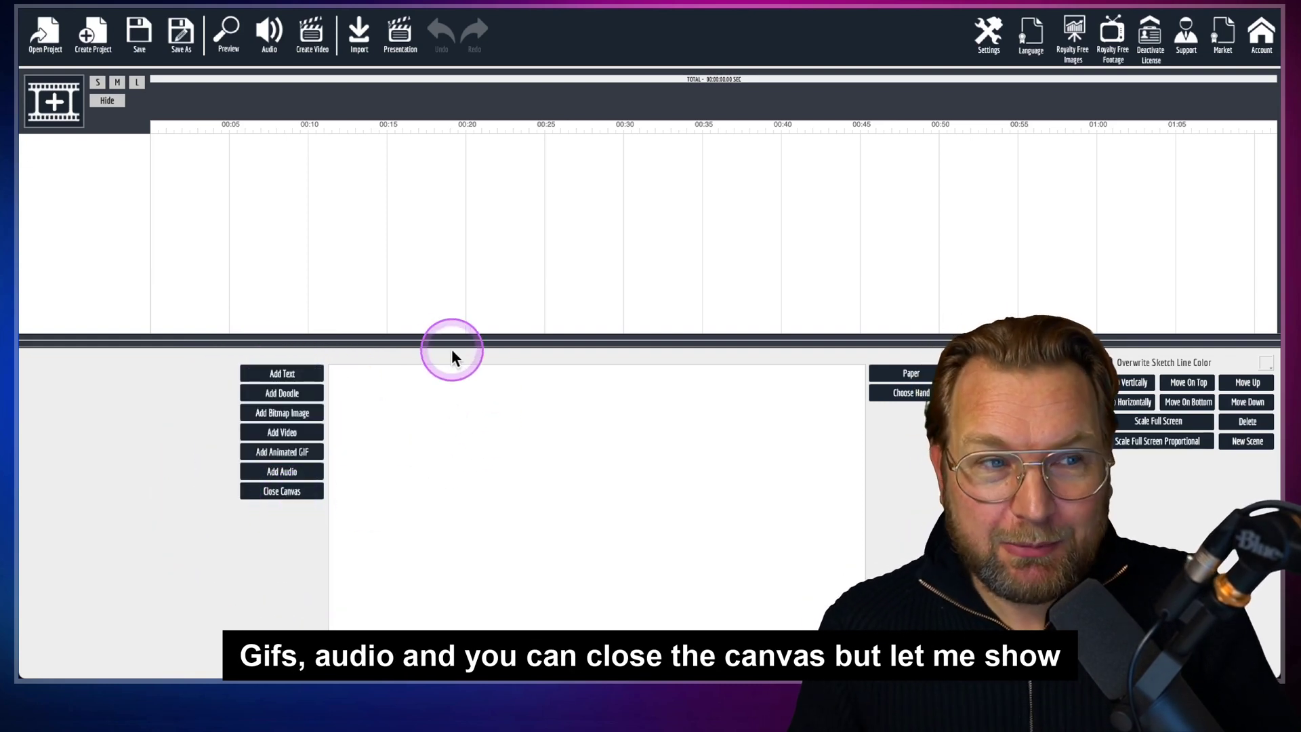
Step: Add a new blank scene to the project
left_click(54, 102)
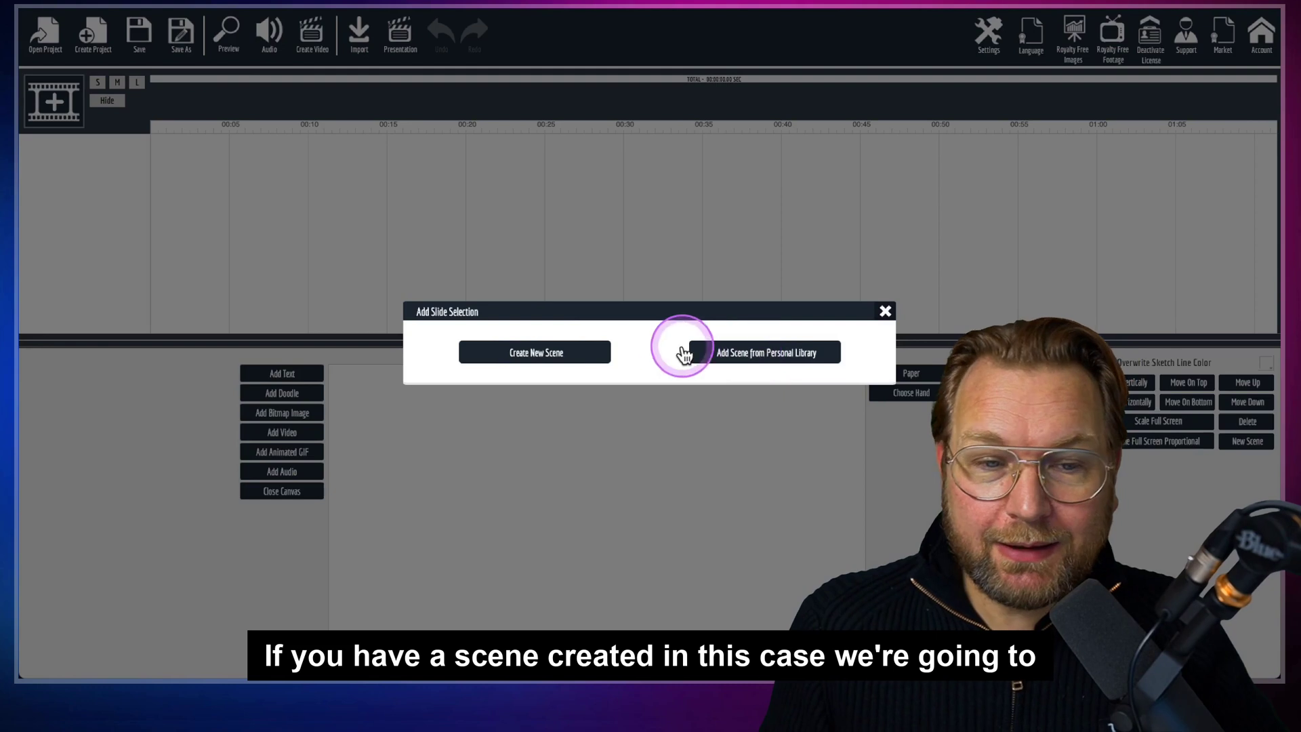
left_click(525, 353)
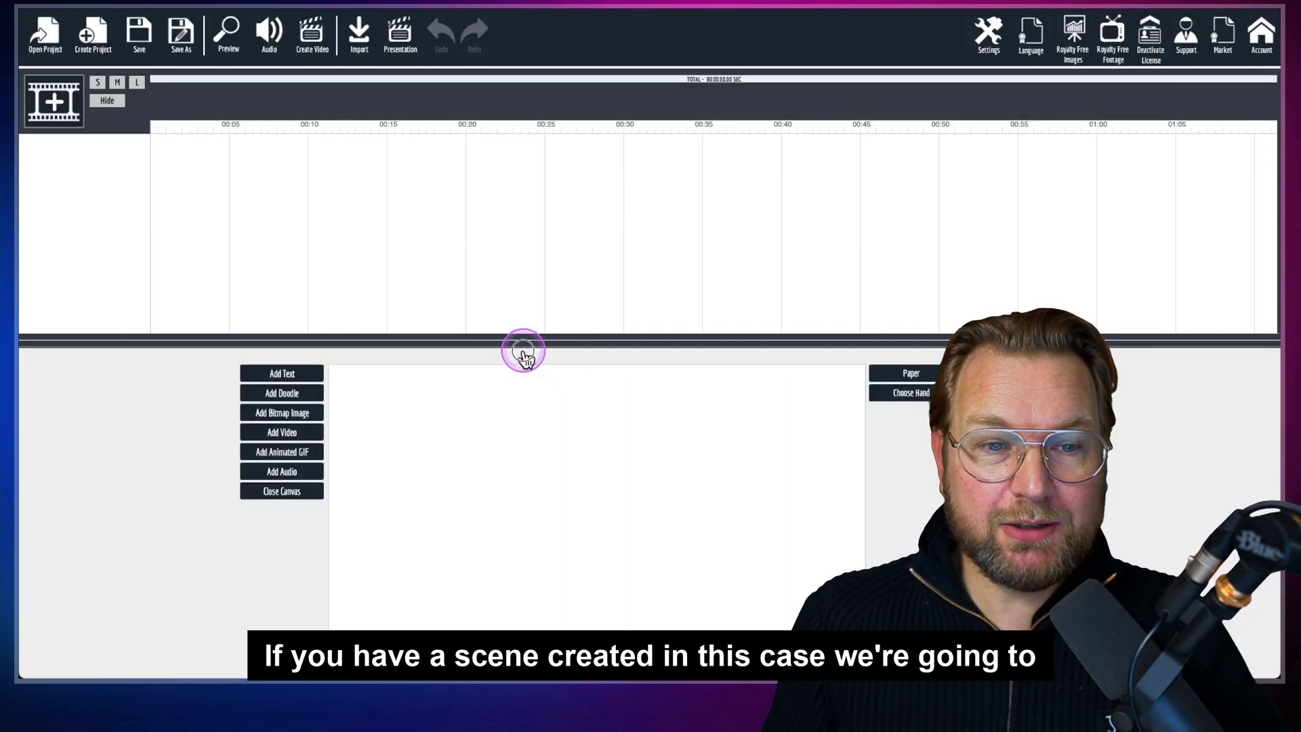
left_click(484, 148)
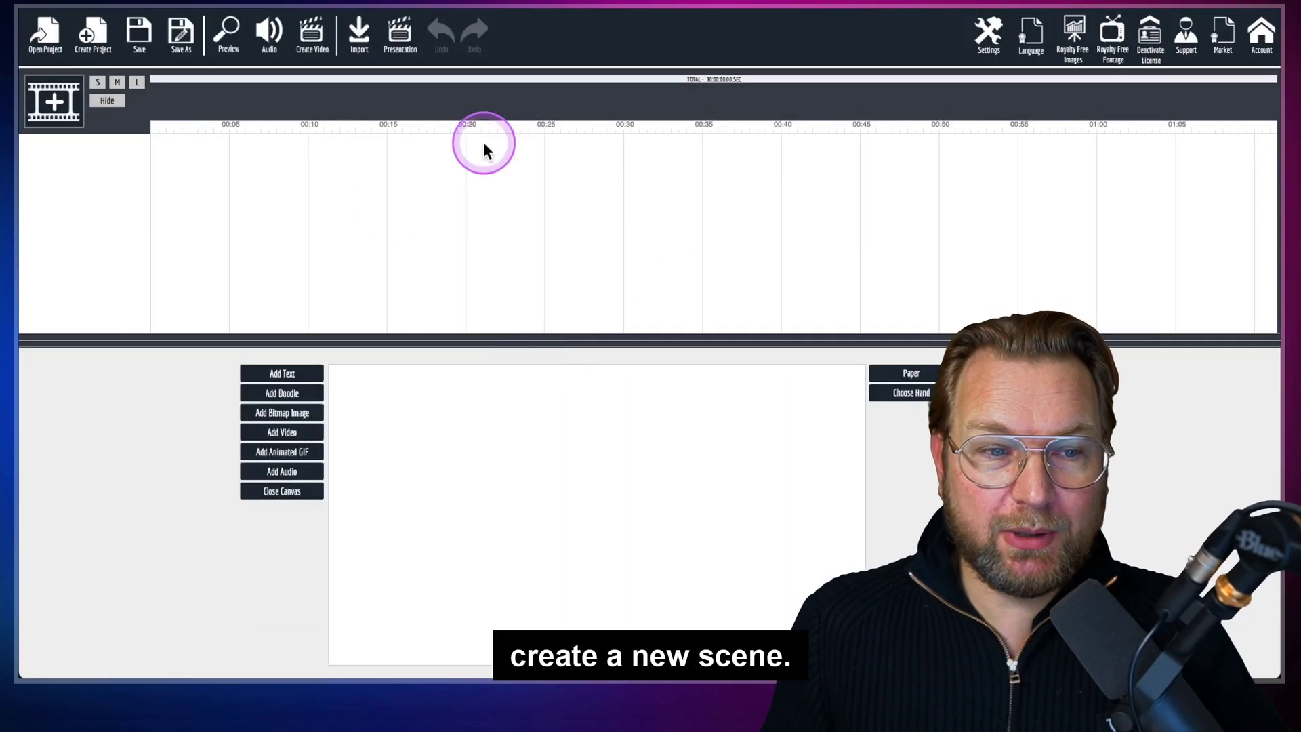
left_click(399, 283)
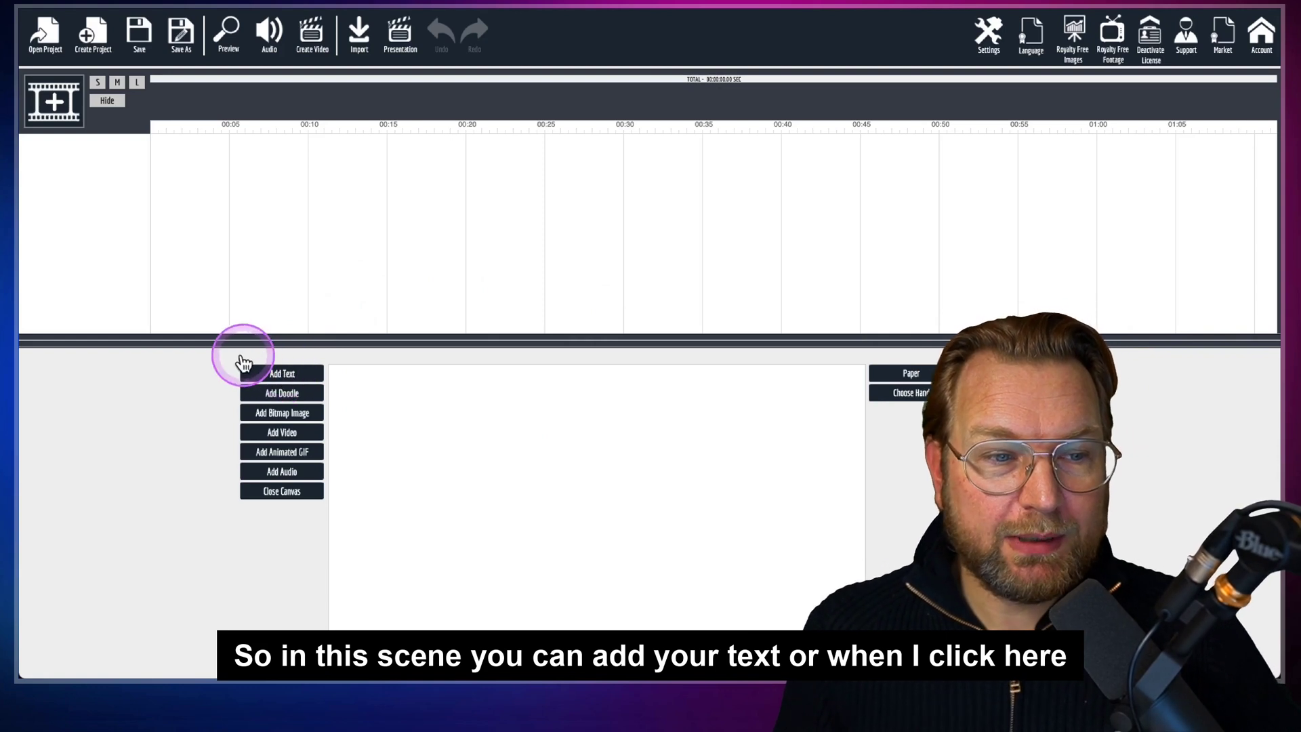
Step: Add a text element near the upper part of the canvas and set its text to "ARE YOU A BUSINESS OWNER?"
left_click(281, 376)
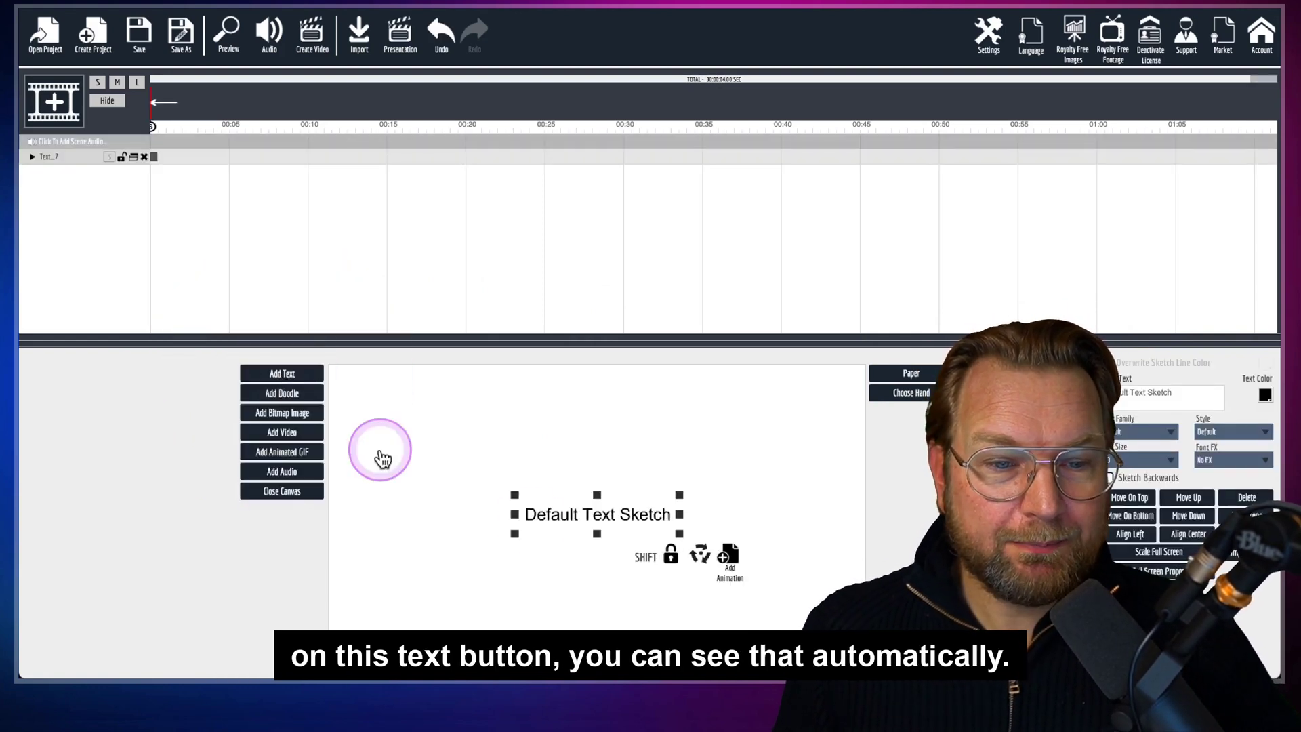
left_click_drag(624, 450, 620, 422)
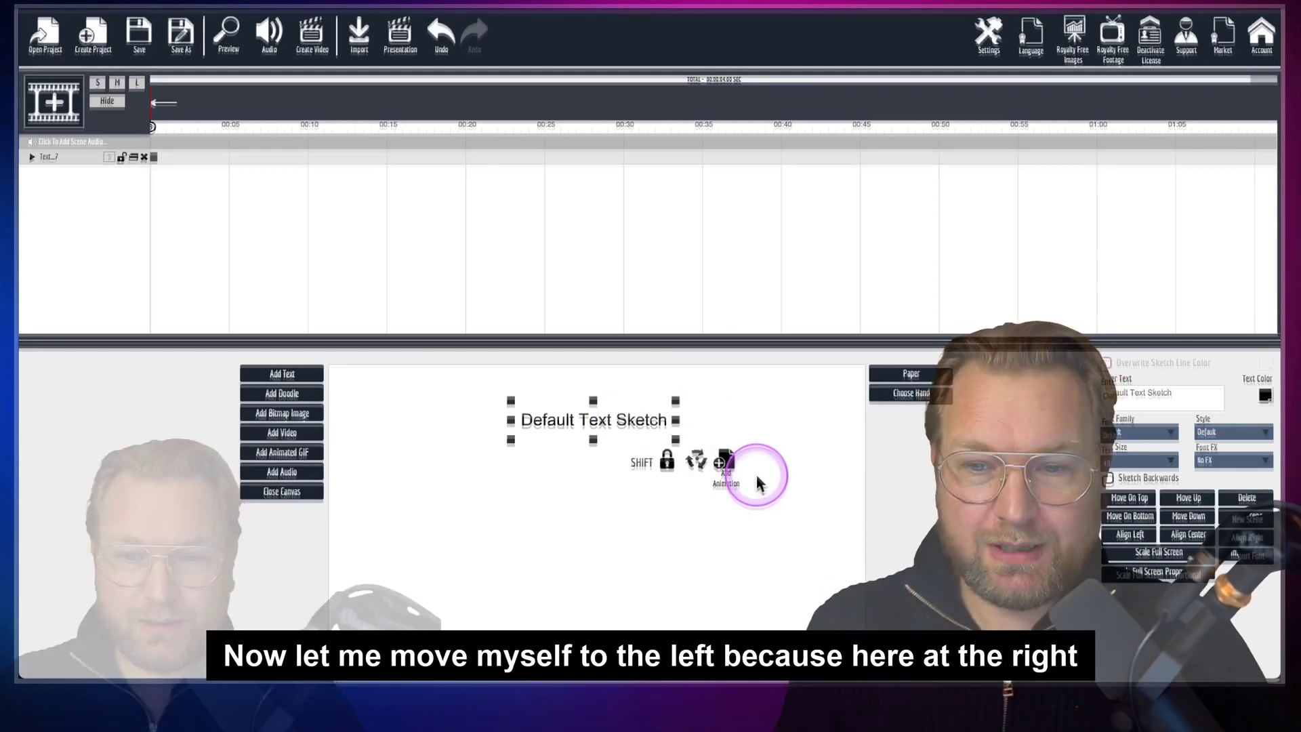
left_click_drag(1175, 395, 1093, 395)
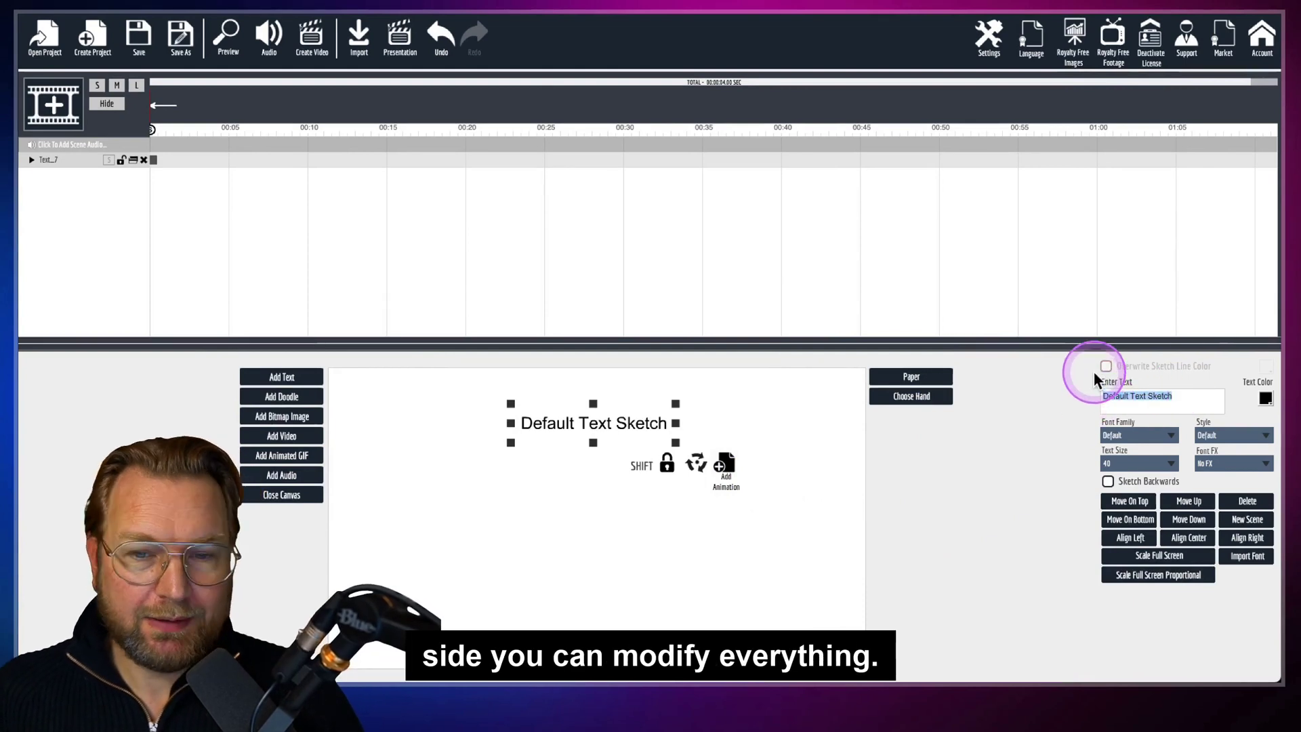
left_click(1015, 500)
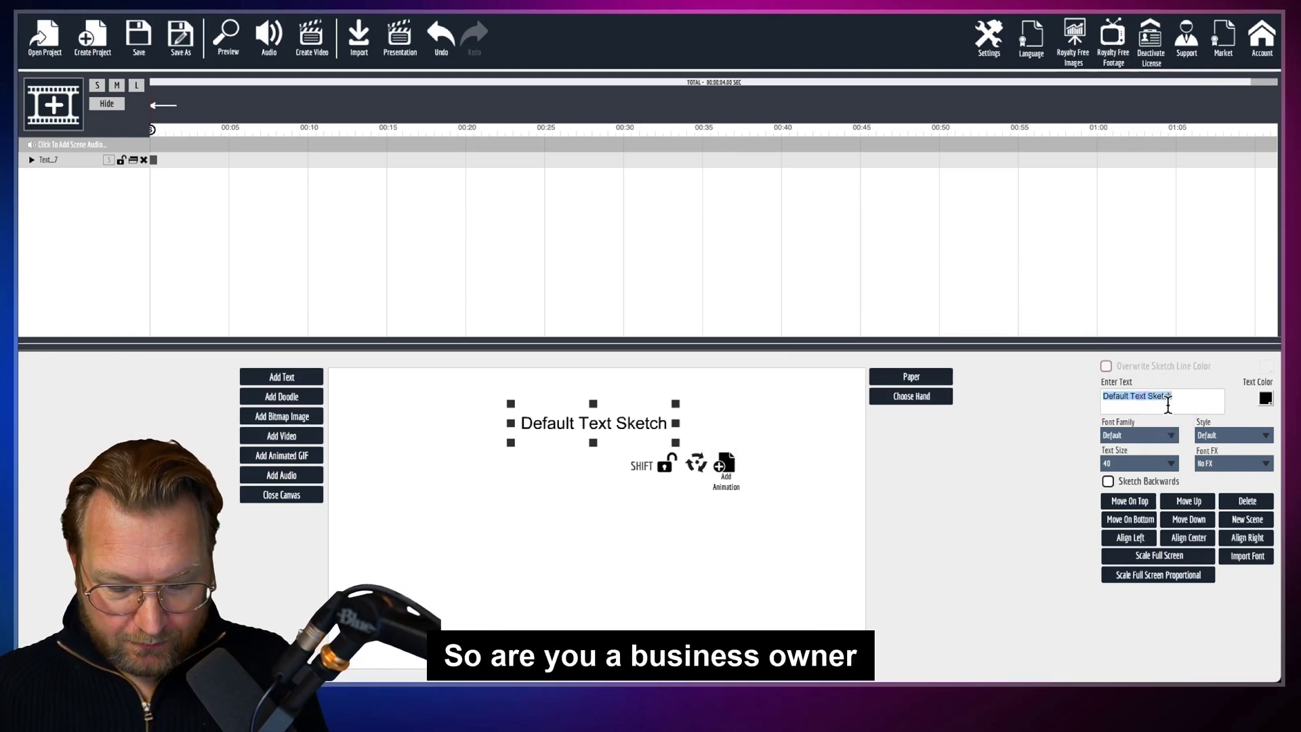
type("ARE YOU A BUSINESS OW")
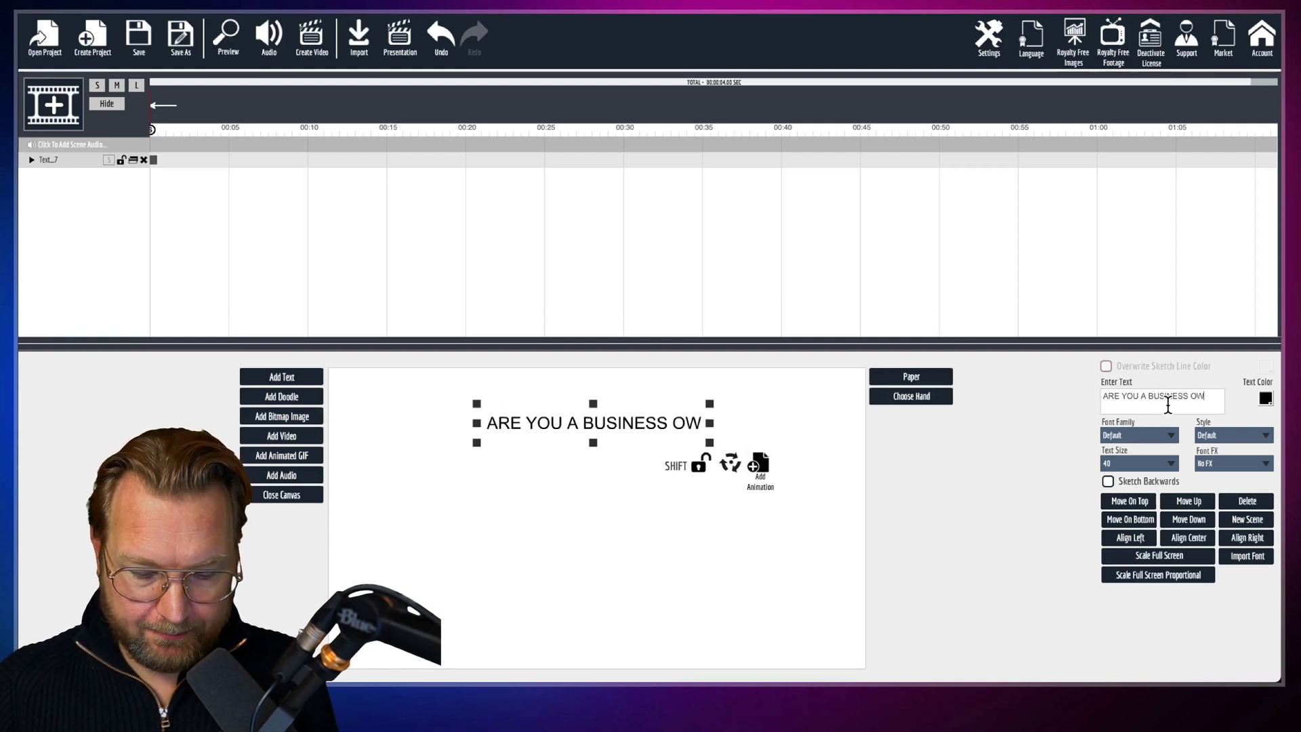
type("NER?")
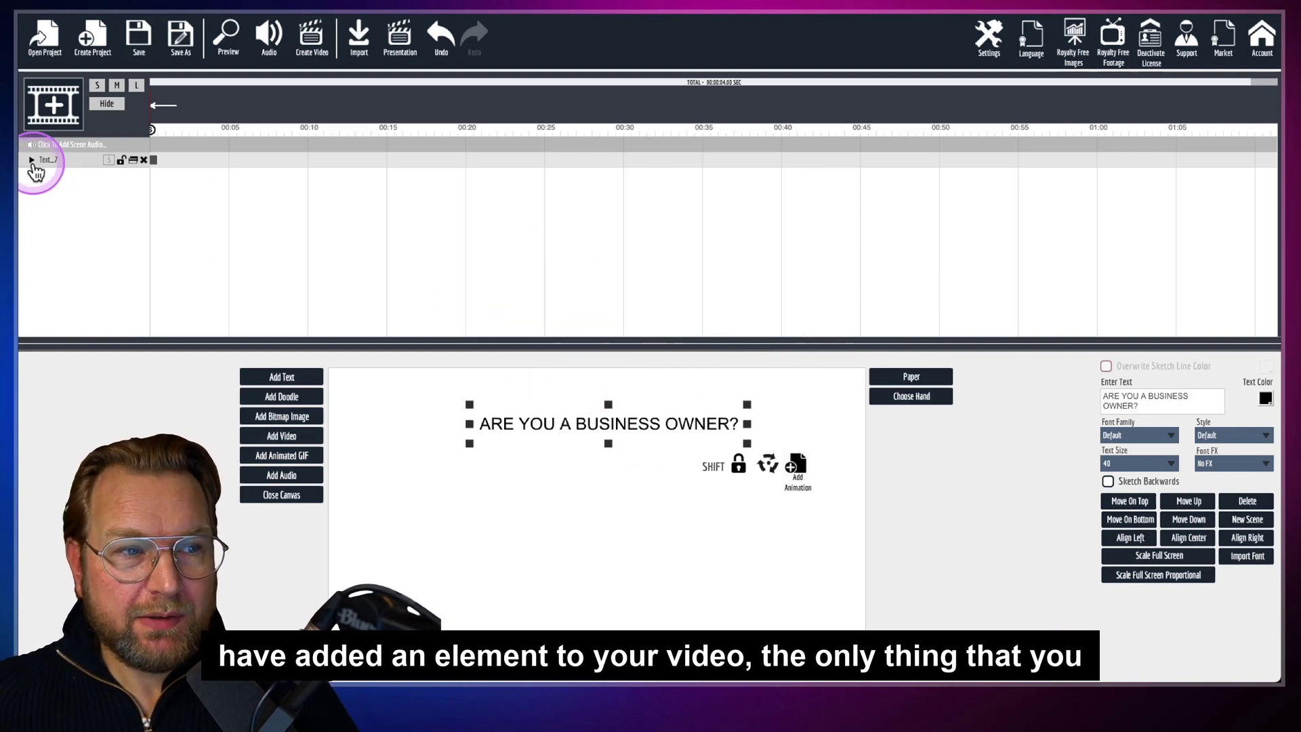
Step: Add a Sketch By Hand effect to the business owner text element
left_click(32, 161)
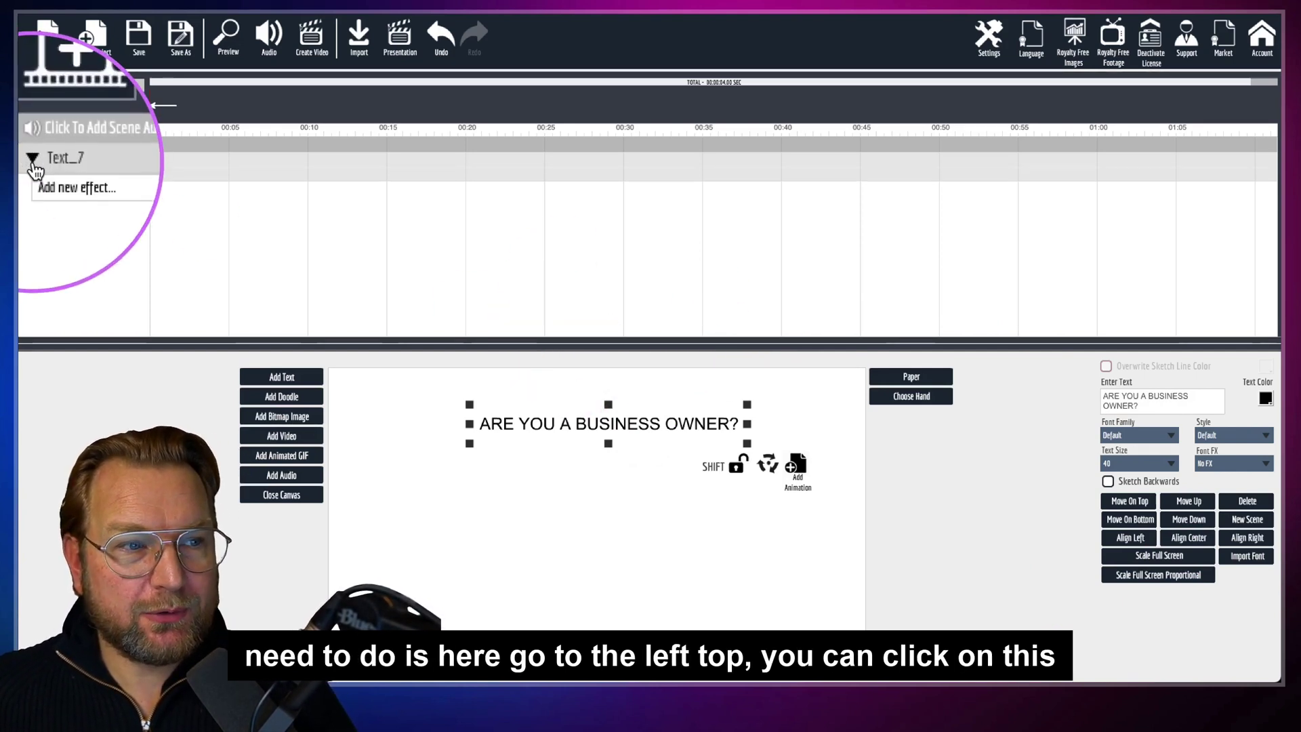
left_click(47, 177)
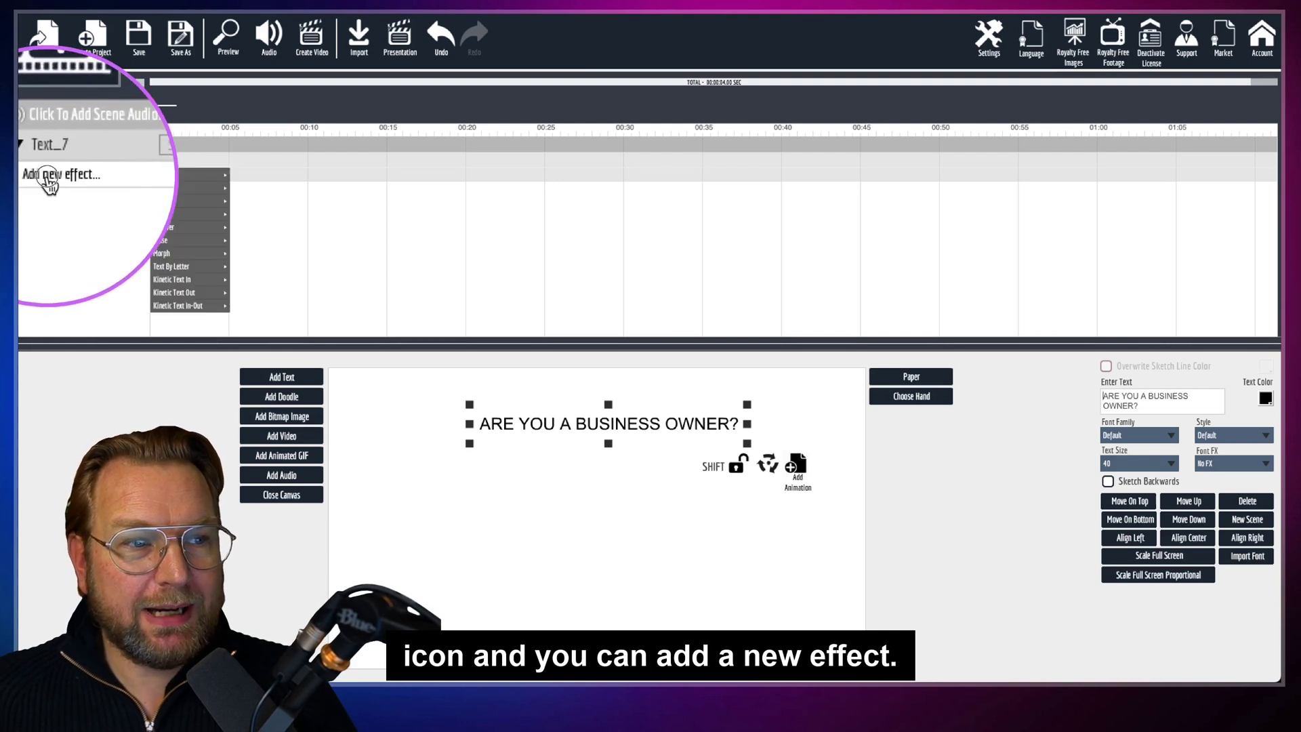
mouse_move(211, 182)
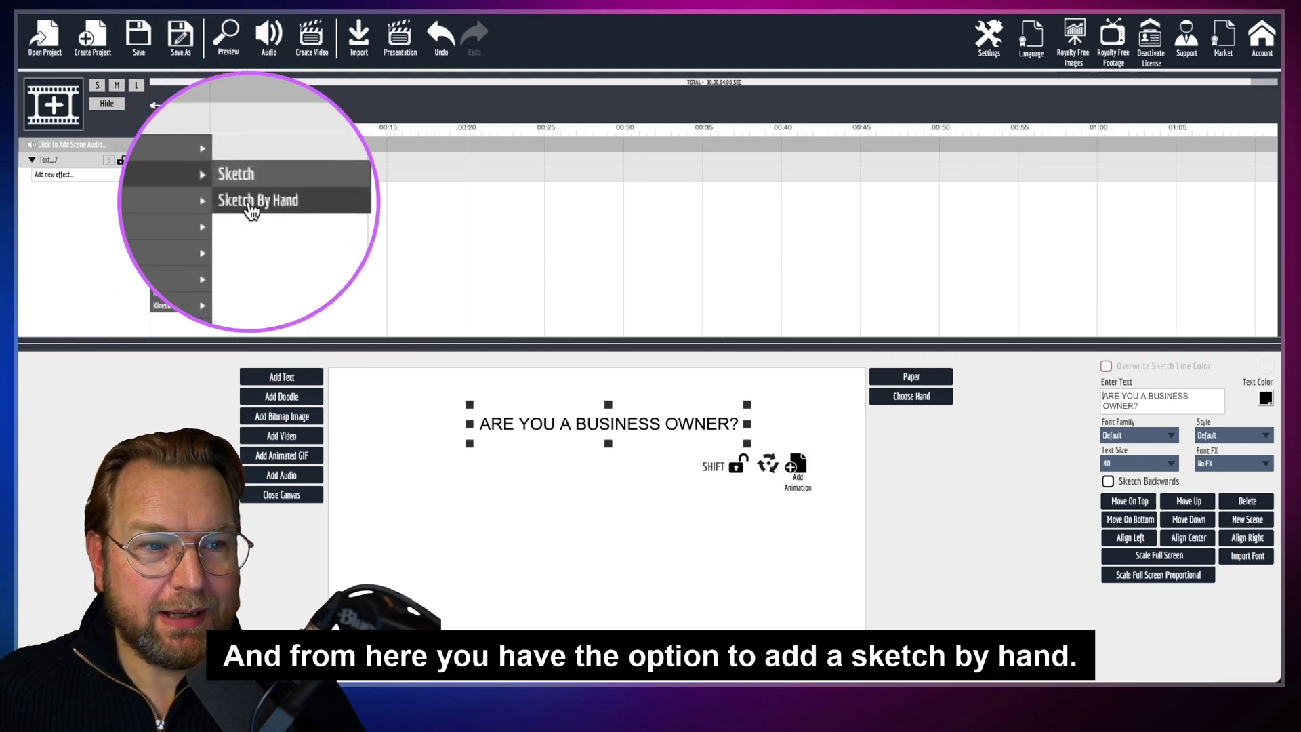
left_click(250, 203)
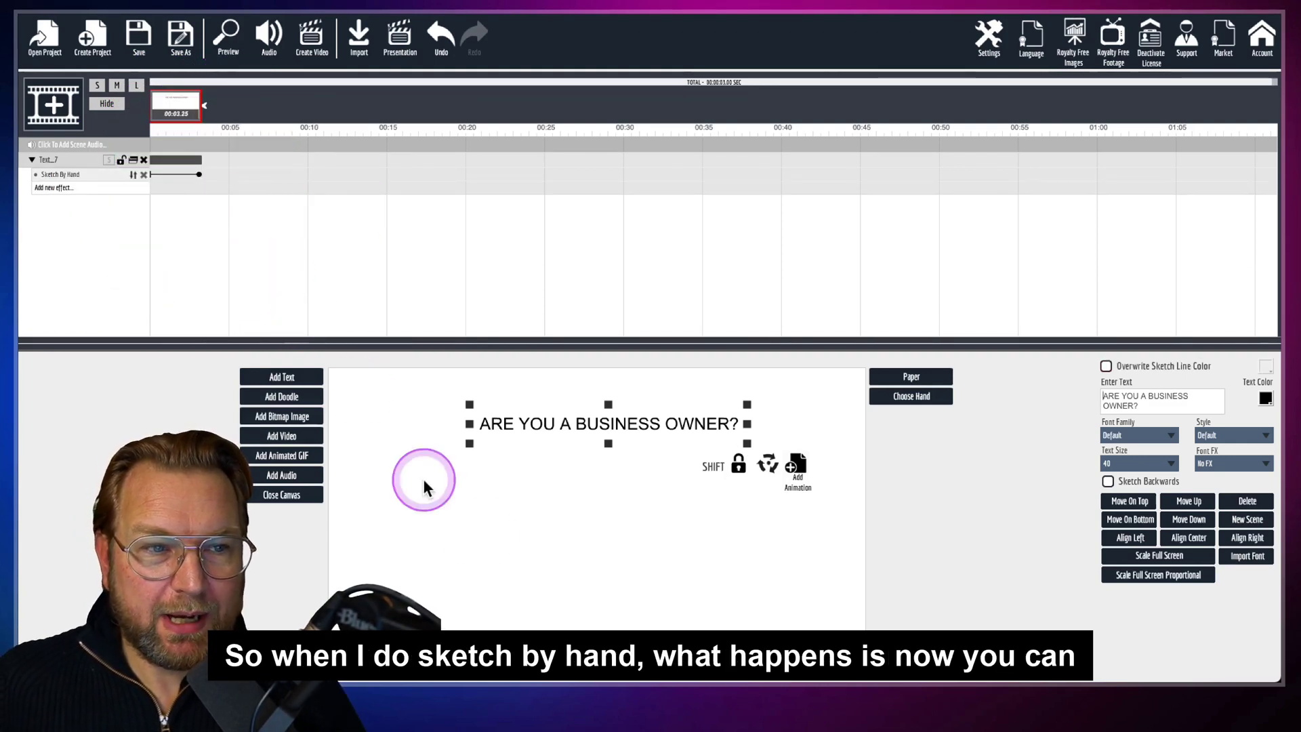
Step: Nudge the text slightly to the left on the canvas and lengthen its Sketch By Hand effect to 5 seconds
left_click_drag(620, 425, 613, 423)
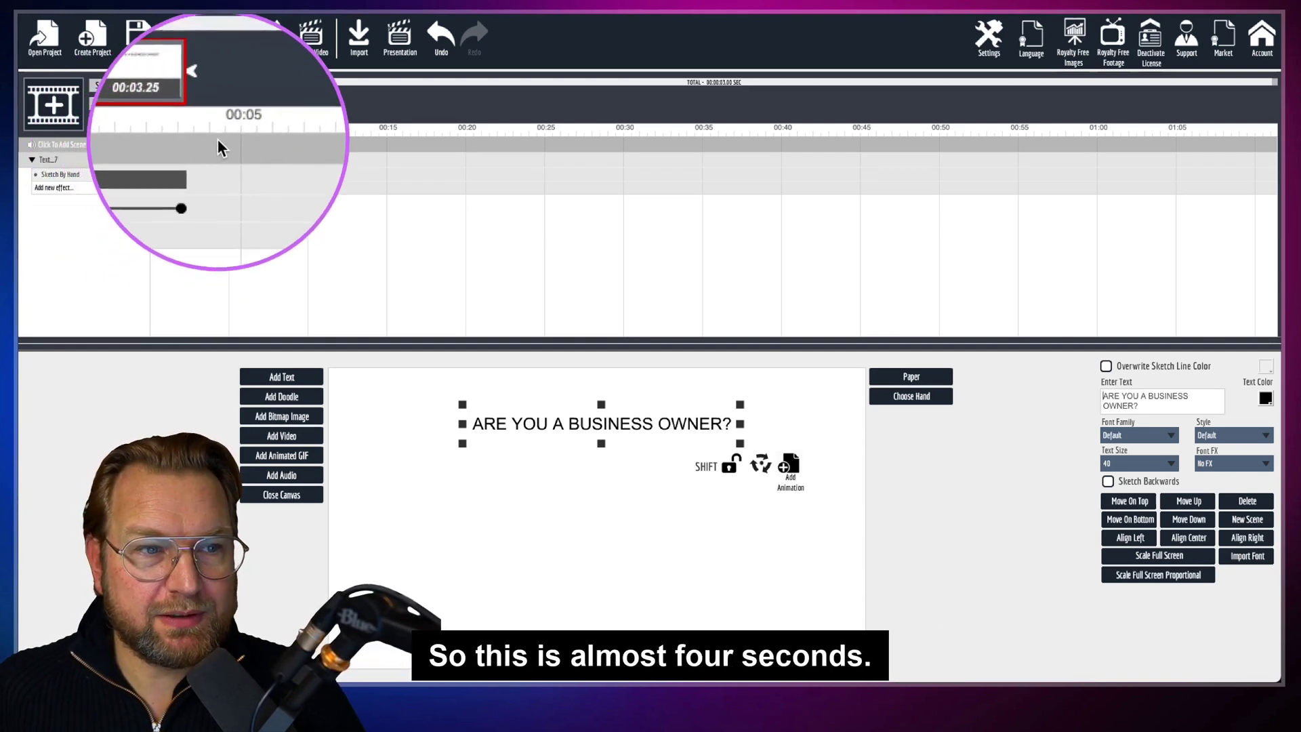
left_click_drag(199, 177, 230, 179)
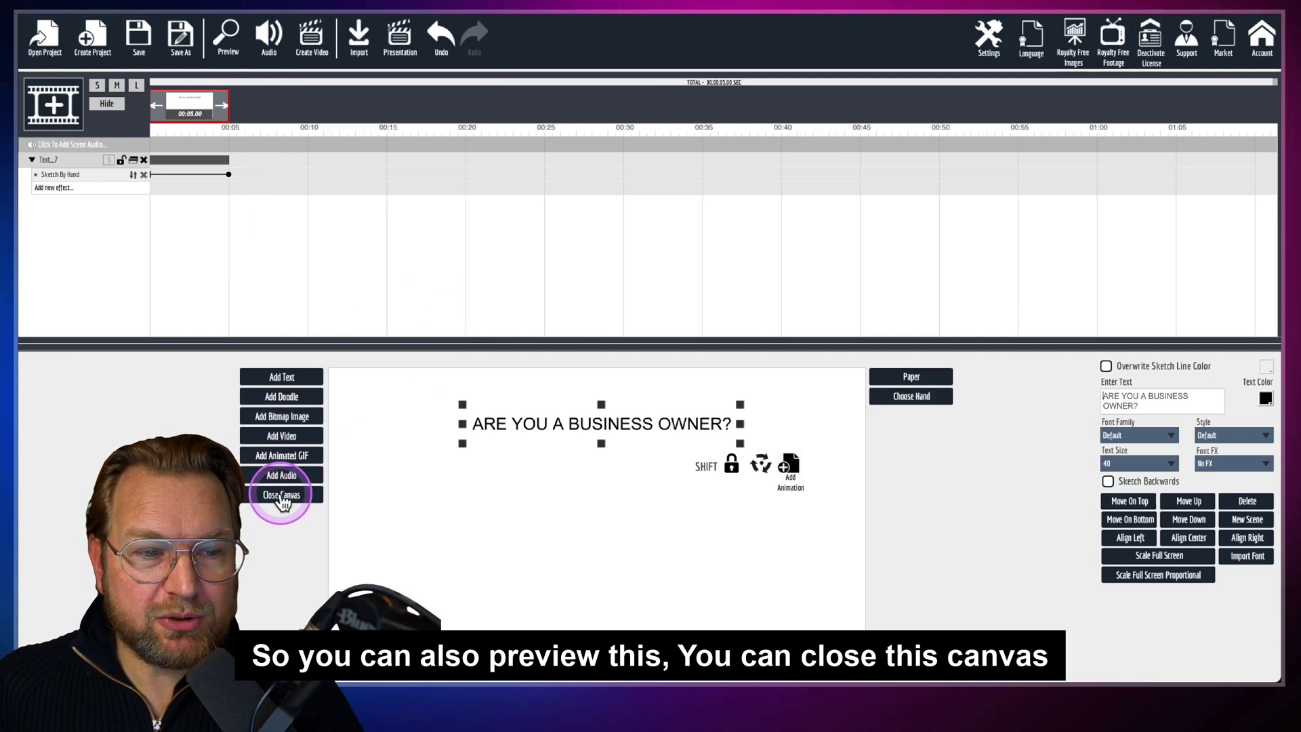
Step: Close the canvas editor and preview the project with the hand-sketched business owner text
left_click(281, 496)
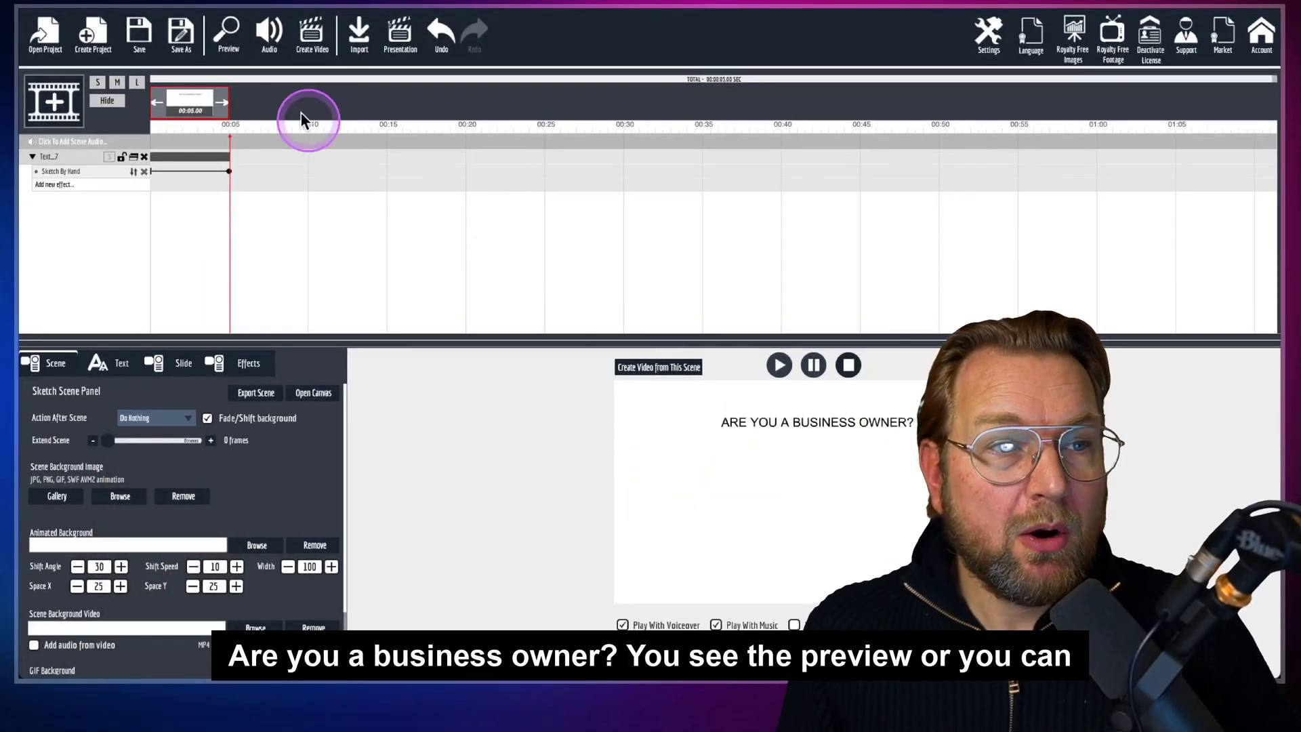
left_click(228, 41)
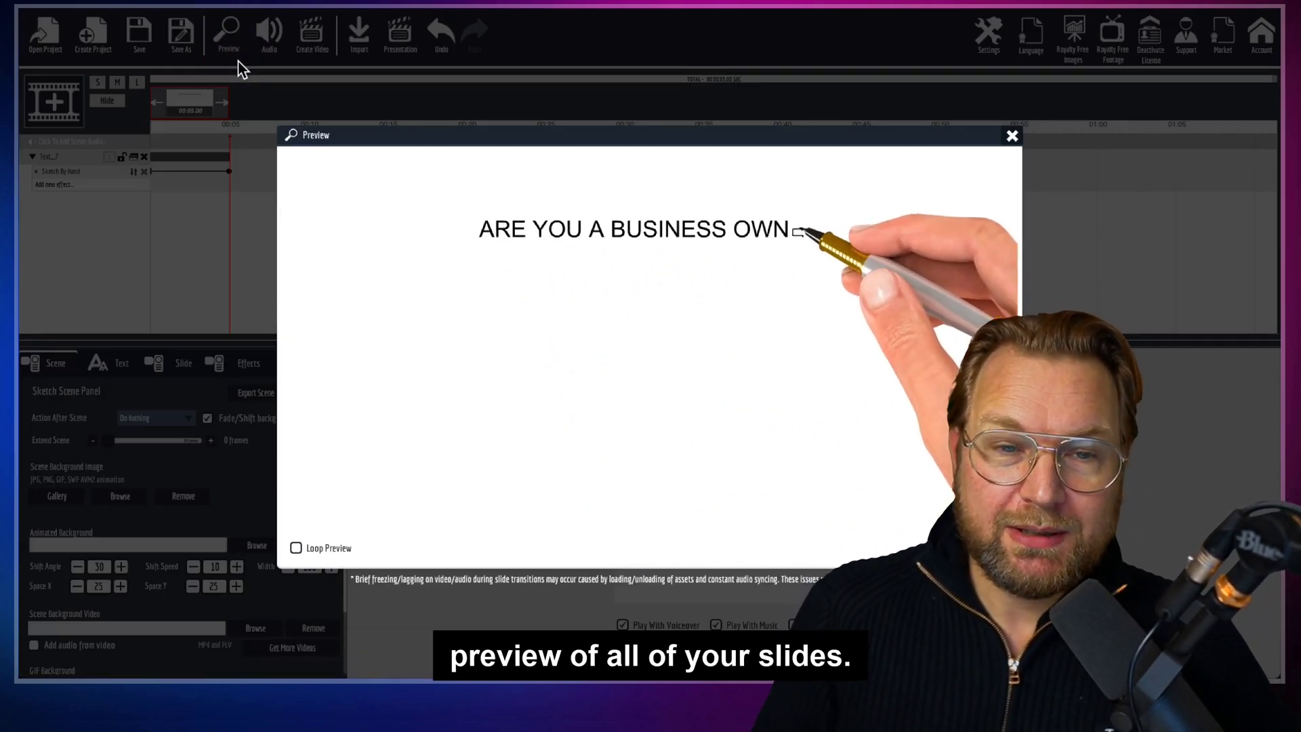
left_click(1010, 133)
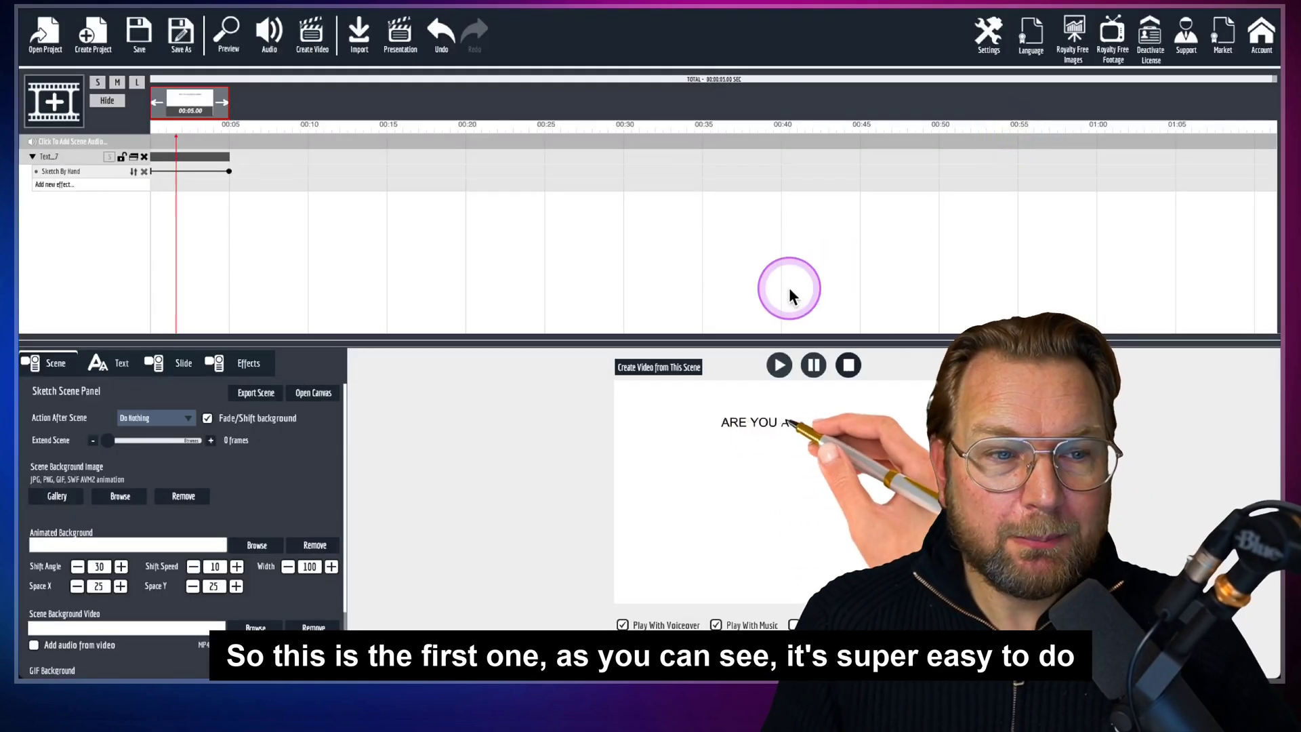
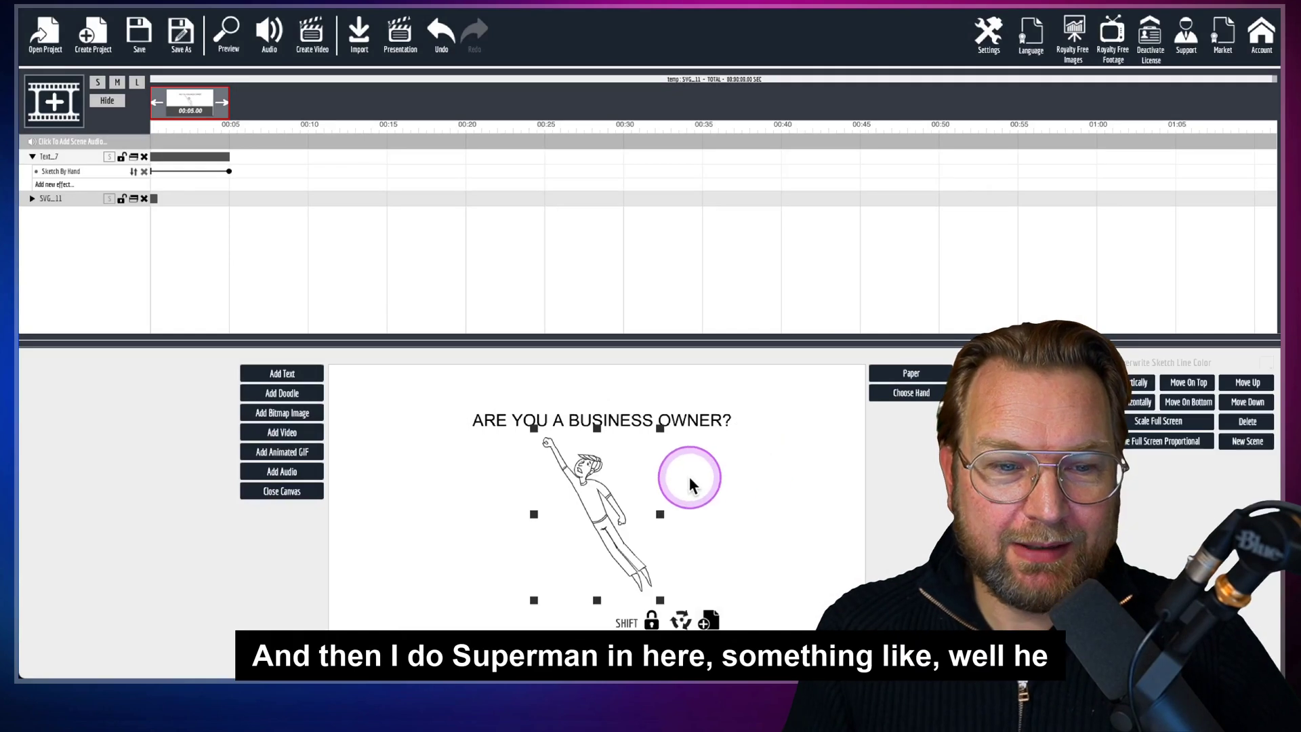
Step: Move the flying man doodle slightly down so it clears the business owner text, keeping the doodle selected
left_click_drag(604, 492, 605, 503)
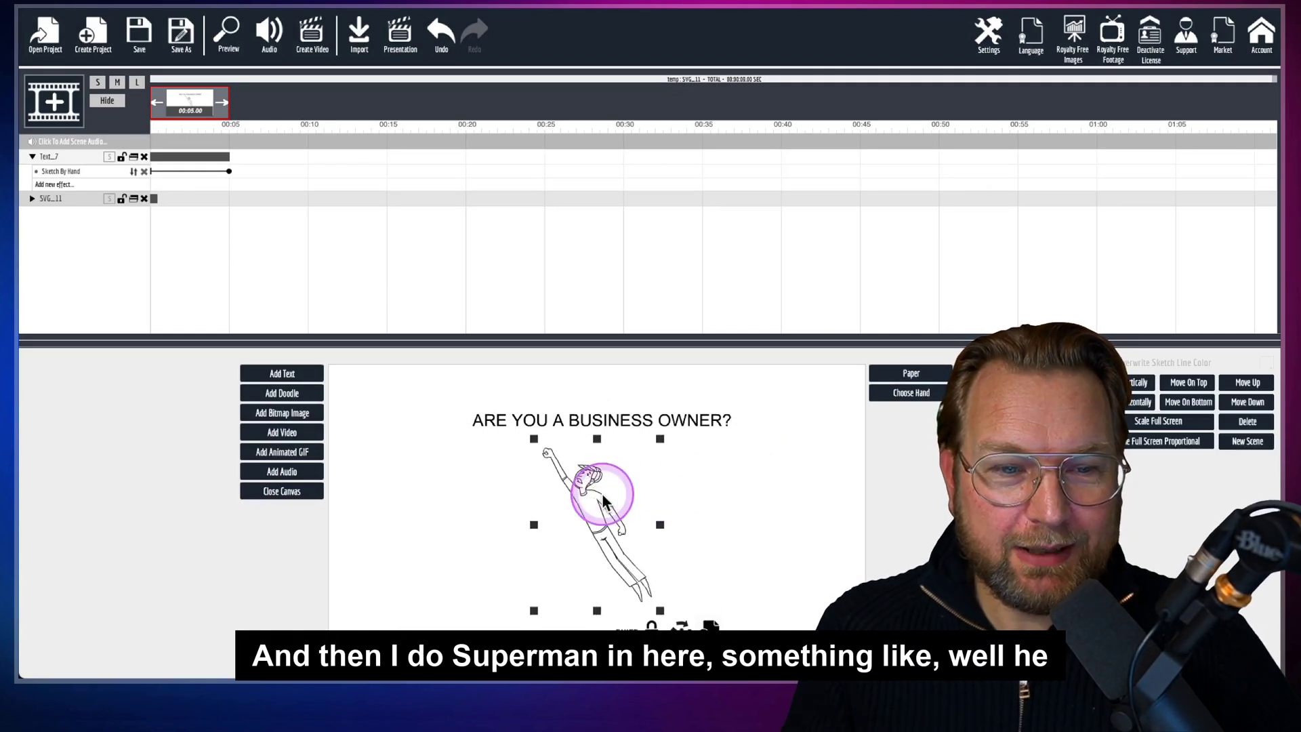
left_click(607, 414)
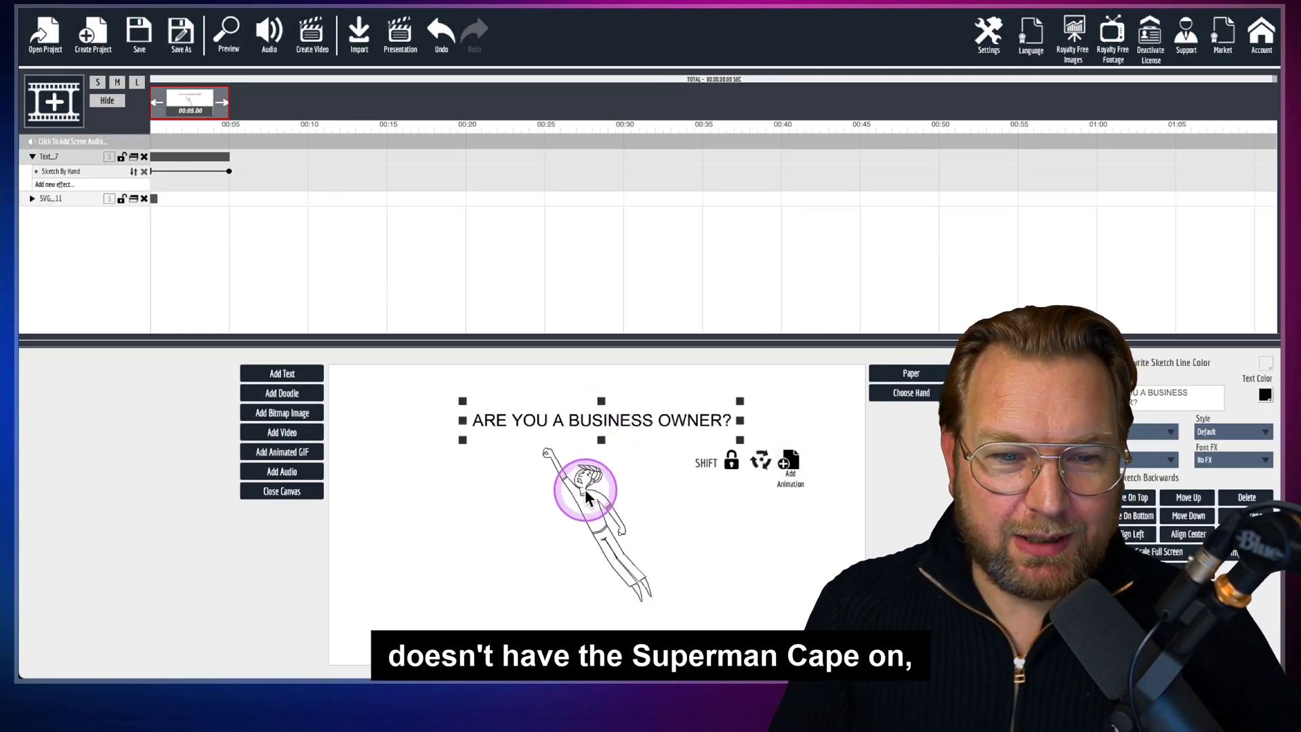
left_click(598, 511)
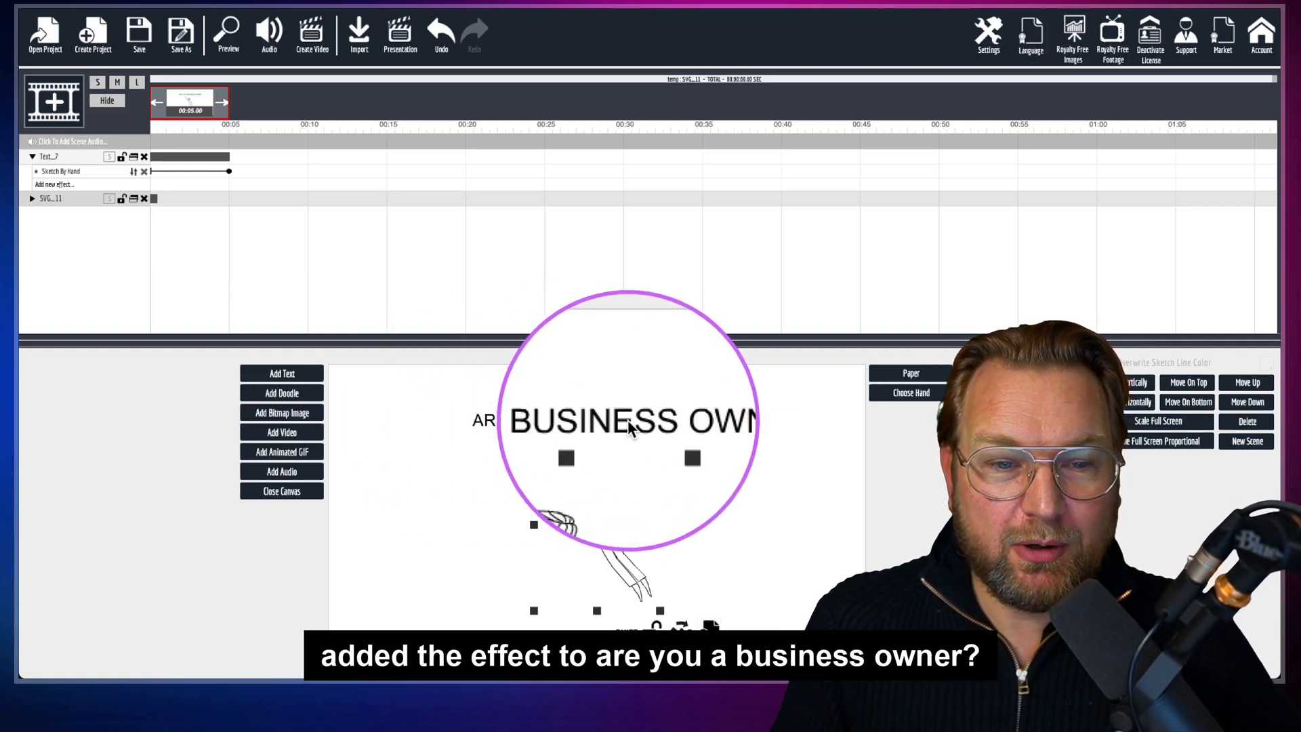
Step: Add a Fly In By Hand effect to the flying man doodle and preview the project
left_click(32, 202)
left_click(55, 216)
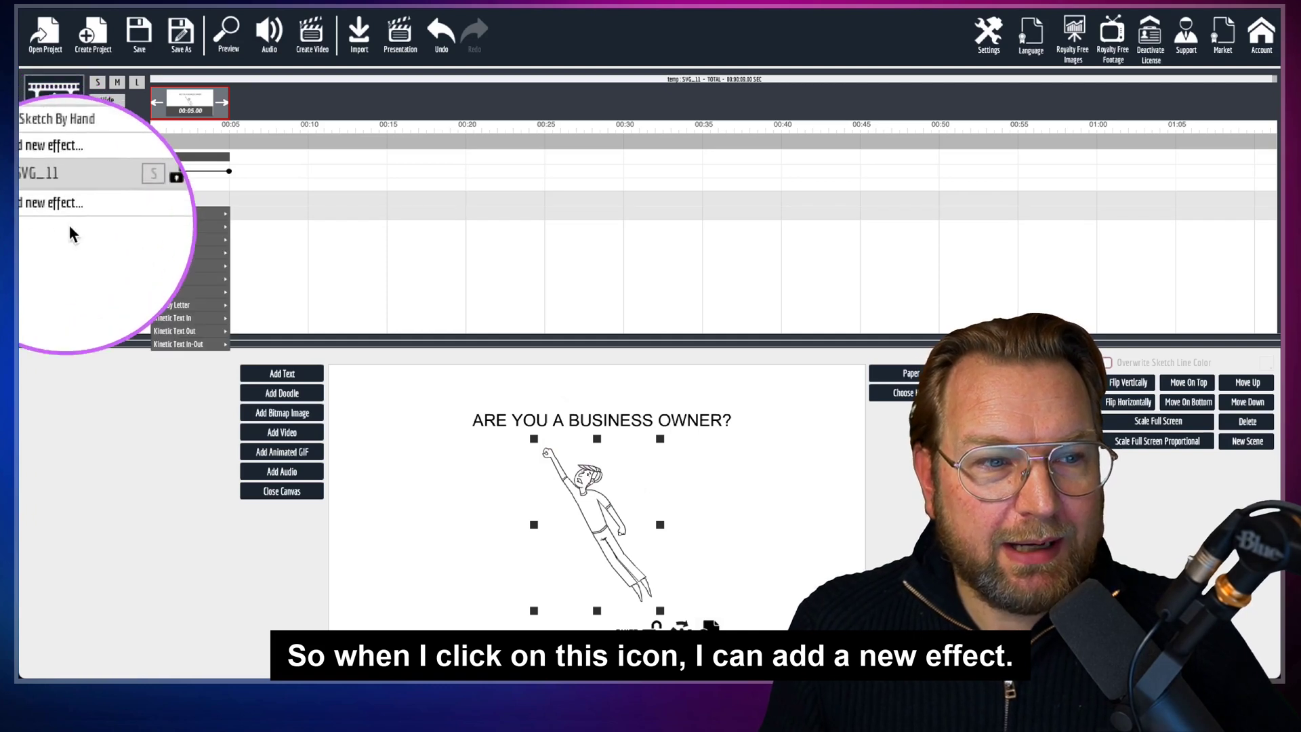
mouse_move(197, 254)
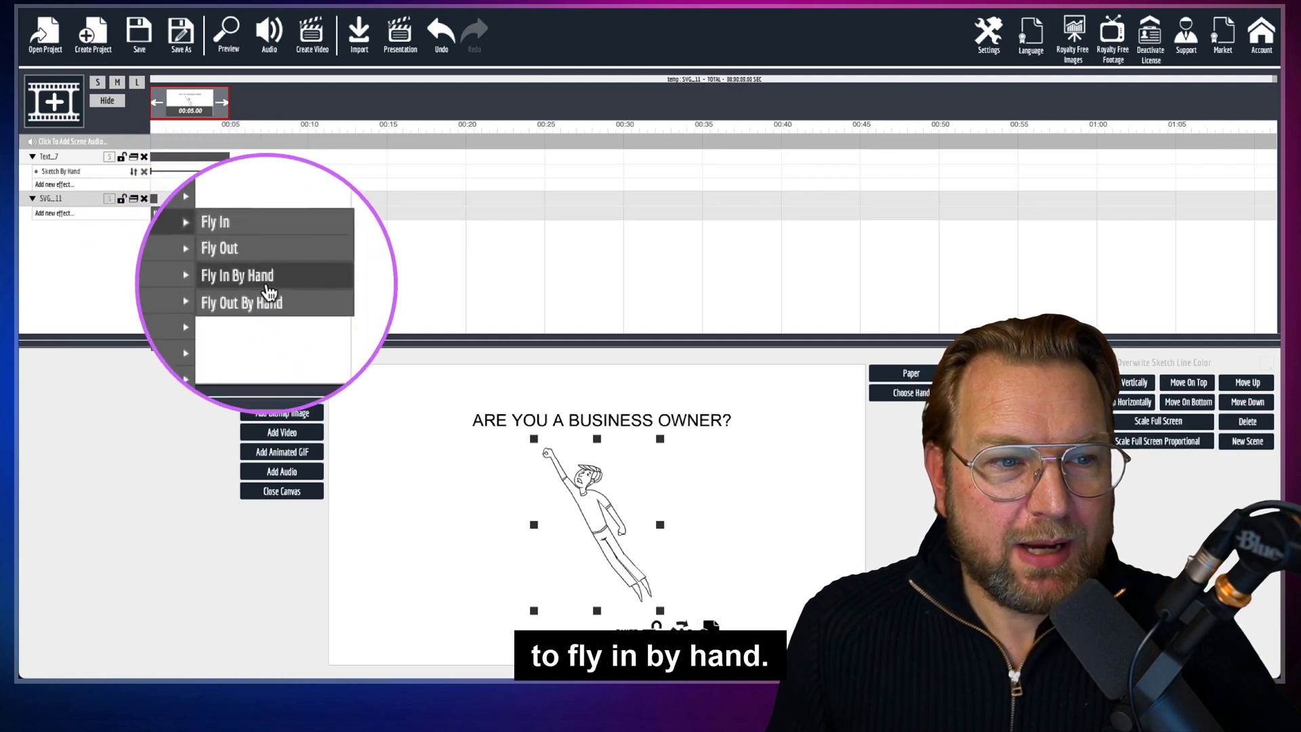
left_click(269, 291)
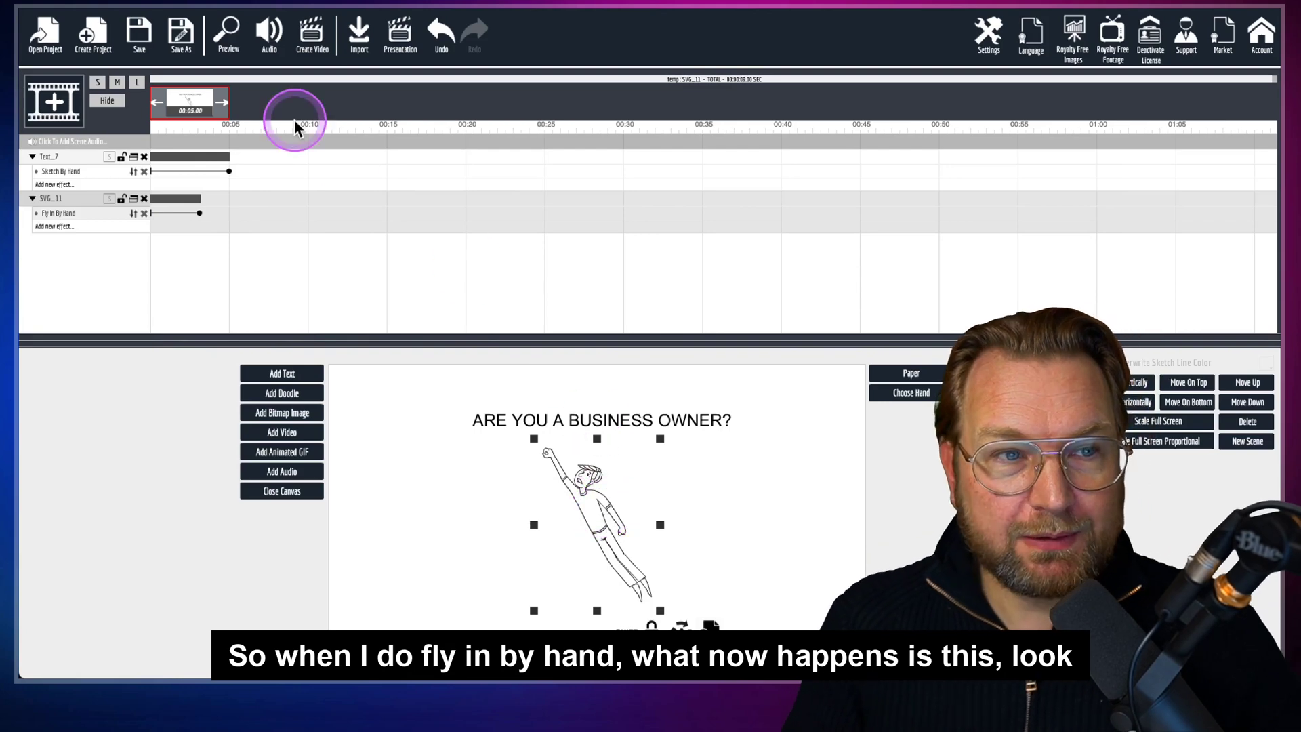
left_click(221, 45)
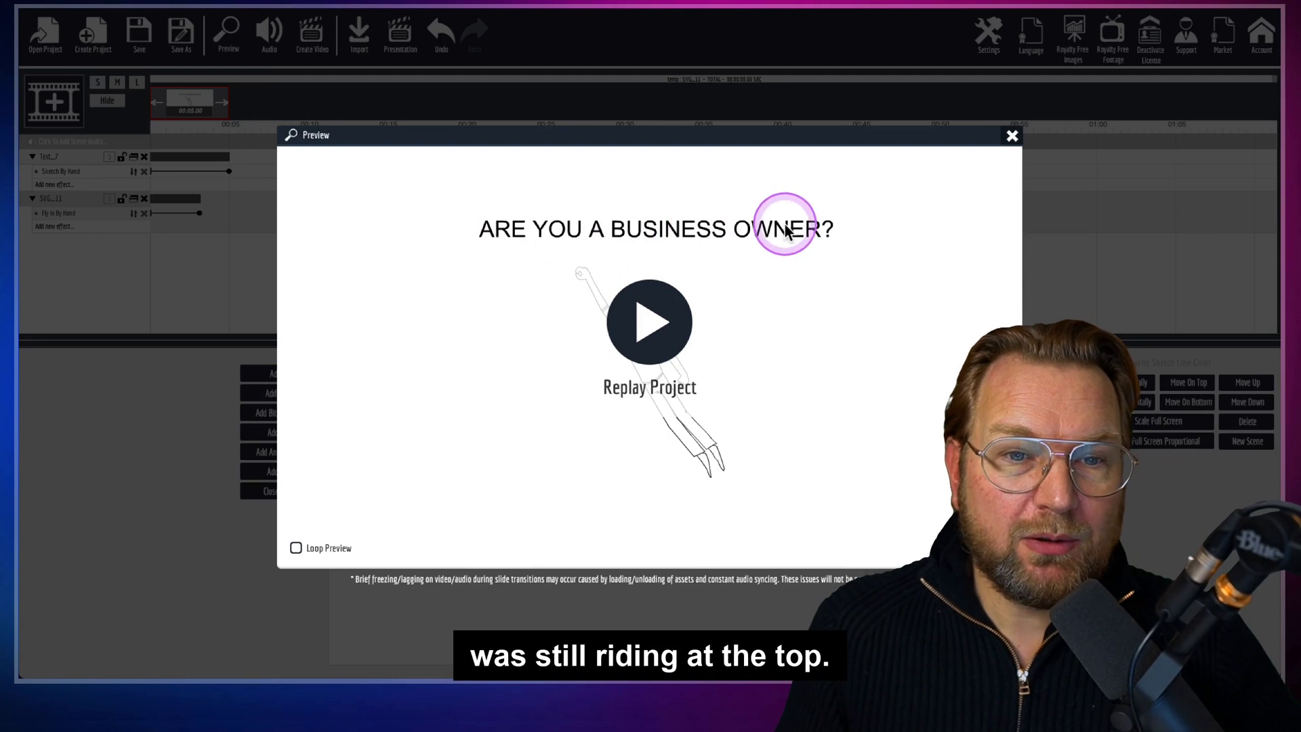
left_click(1011, 136)
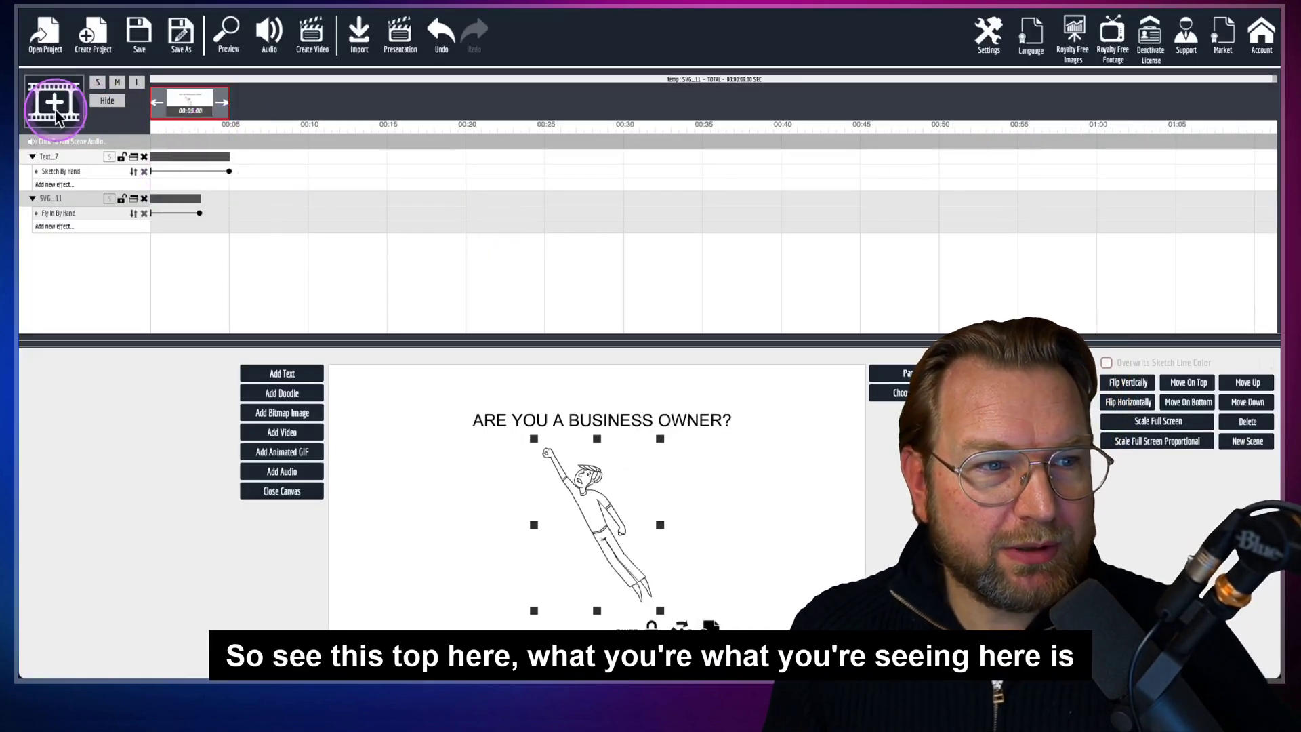
Step: Shift the flying man doodle in the timeline so its fly-in starts shortly before the text sketch ends
mouse_move(215, 208)
left_mouse_down()
mouse_move(369, 242)
mouse_move(420, 238)
left_mouse_up()
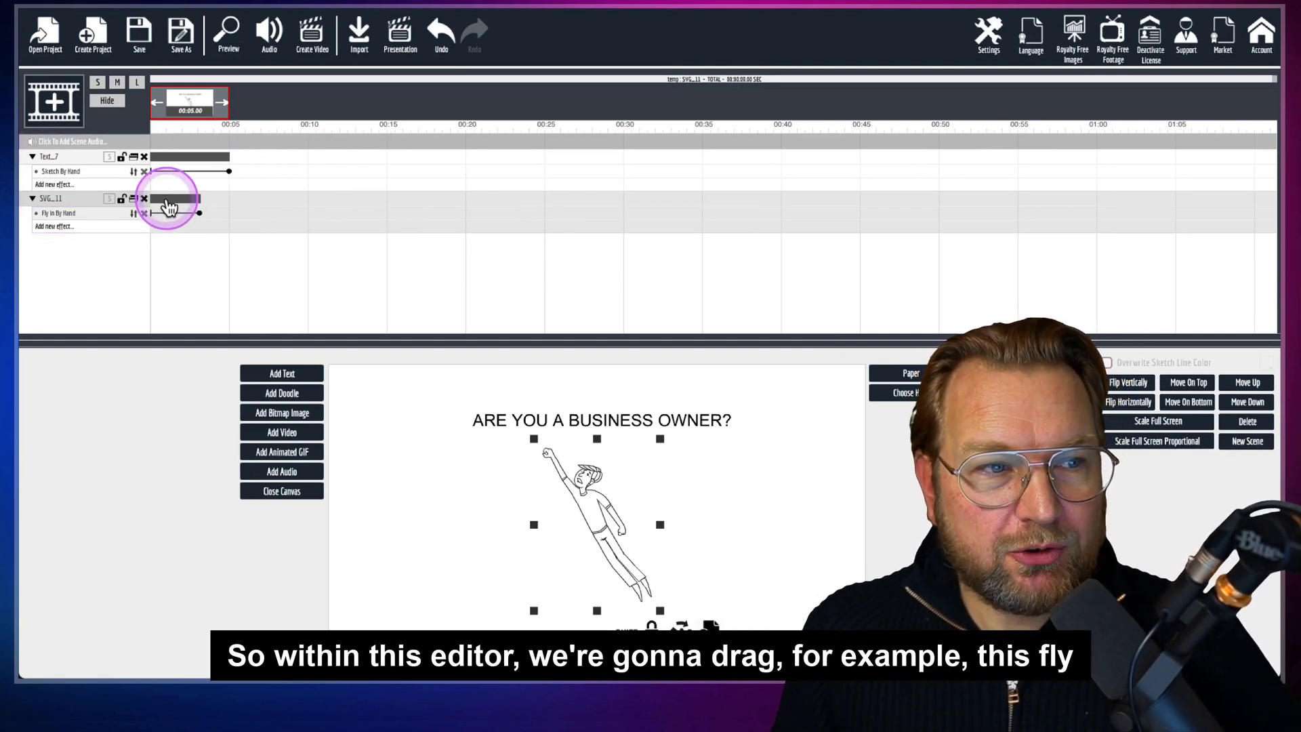
left_click_drag(169, 208, 221, 206)
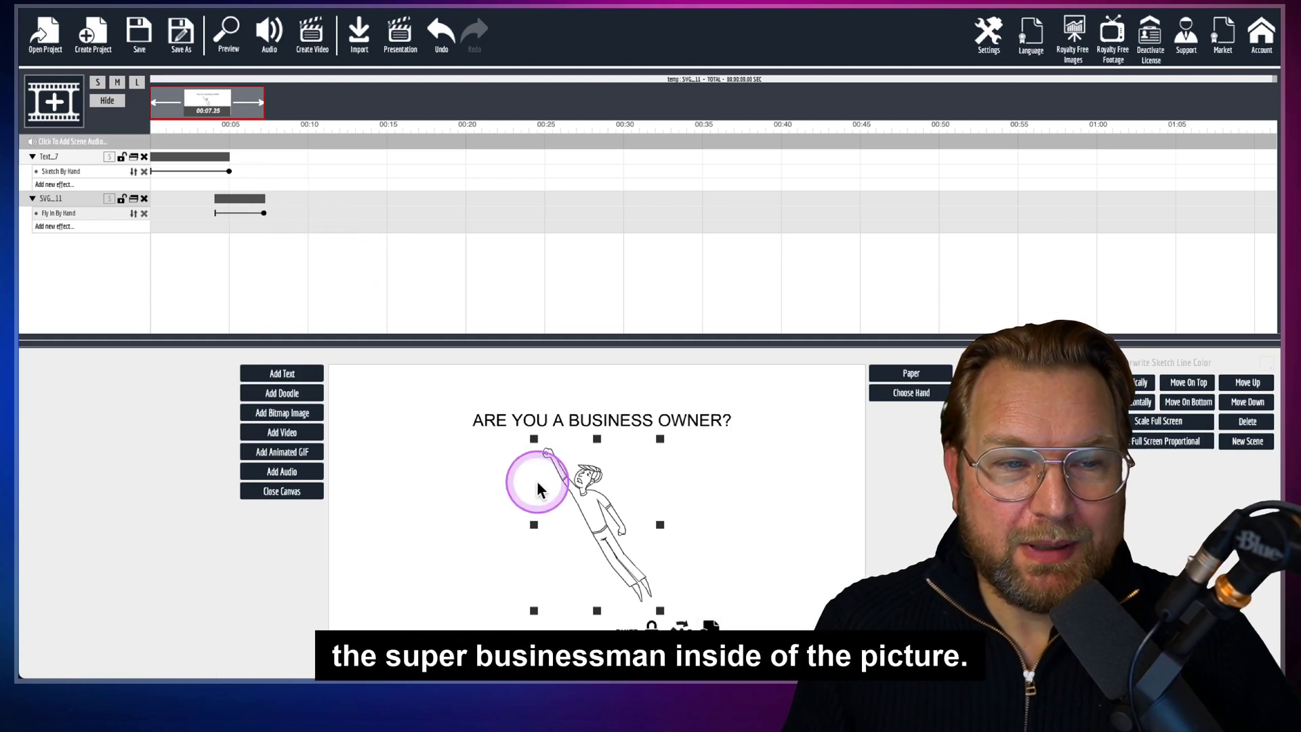
left_click_drag(244, 203, 247, 204)
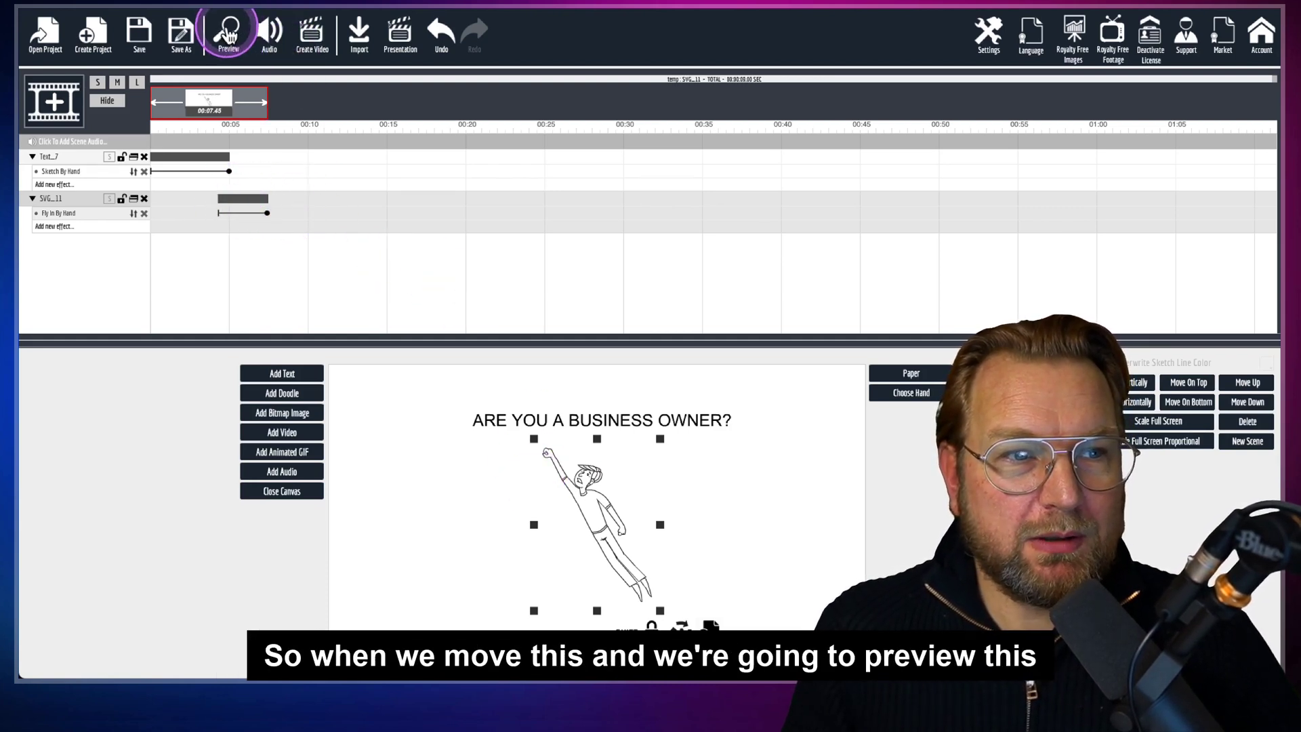
Step: Preview the project to check the delayed timing of the doodle's fly-in
left_click(228, 34)
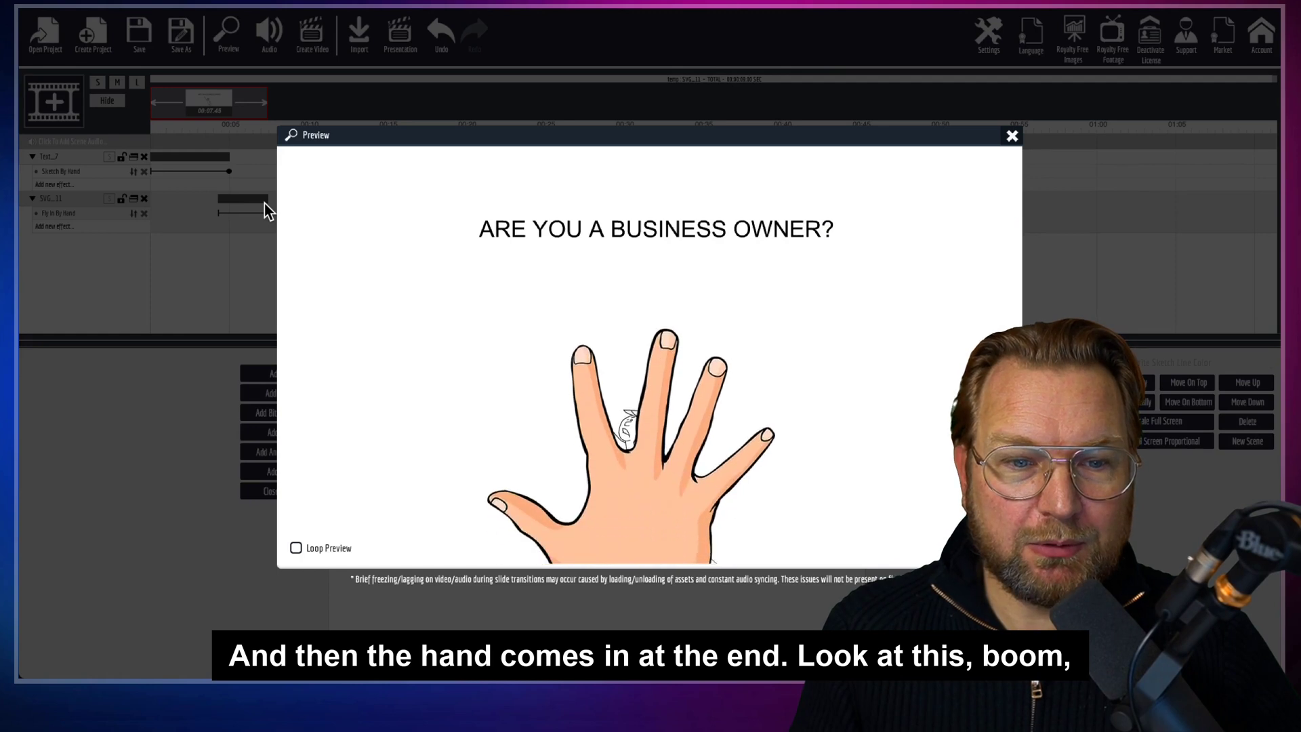
left_click(360, 209)
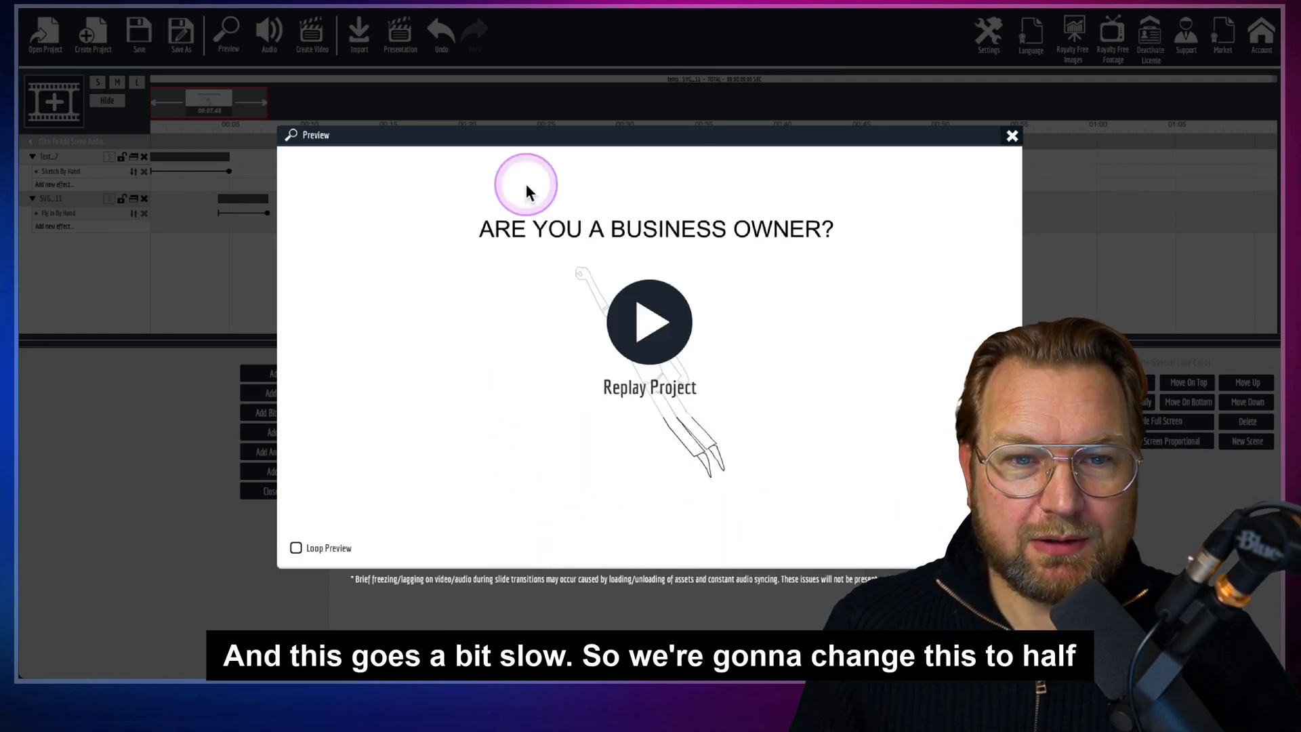
left_click(1009, 135)
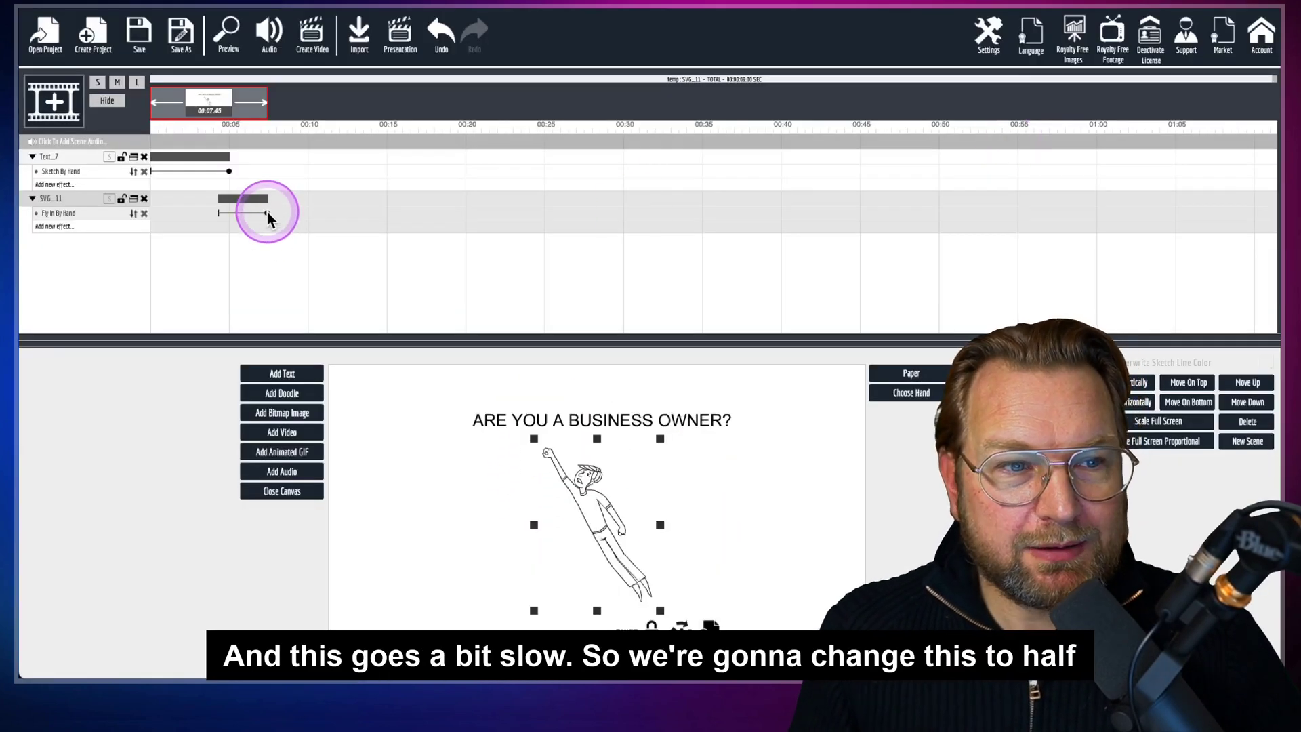
Step: Halve the doodle's Fly In By Hand duration, and shorten the text's Sketch By Hand so the doodle starts right as it ends
left_click_drag(266, 212, 243, 213)
left_click(217, 215)
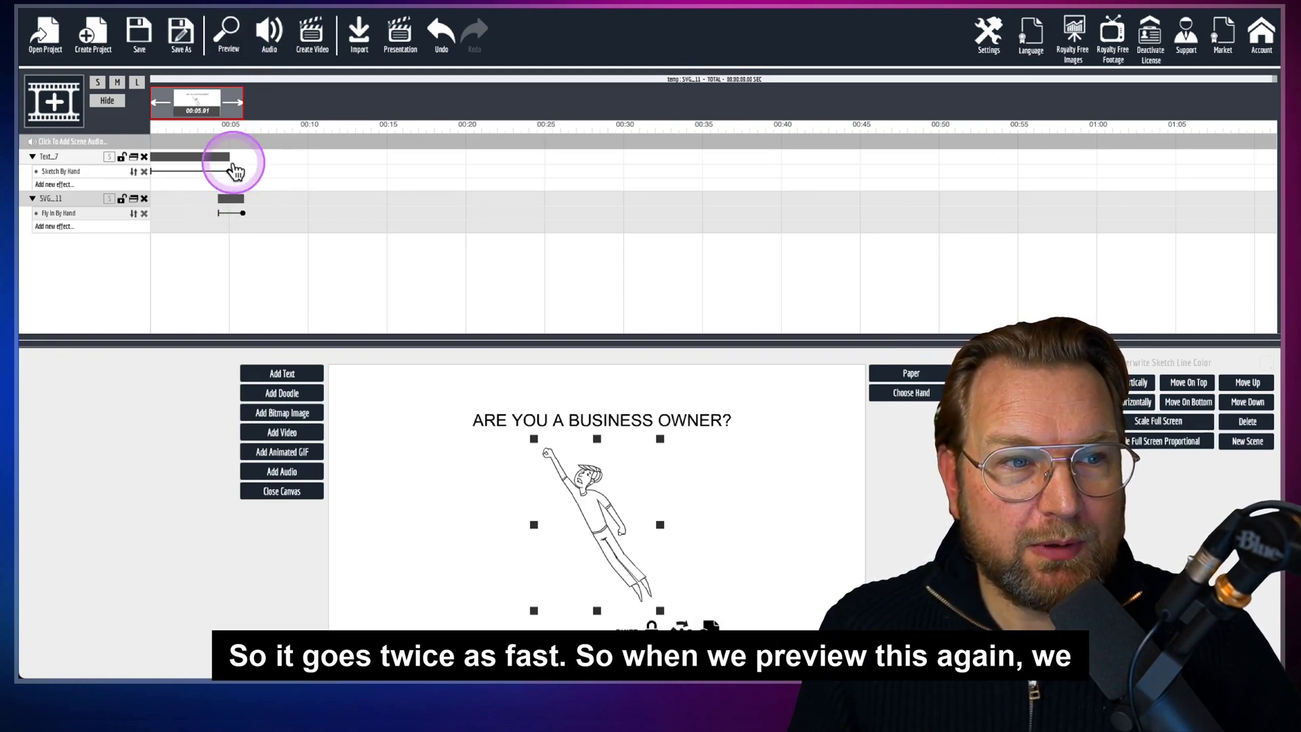
left_click_drag(229, 173, 211, 200)
left_click(261, 105)
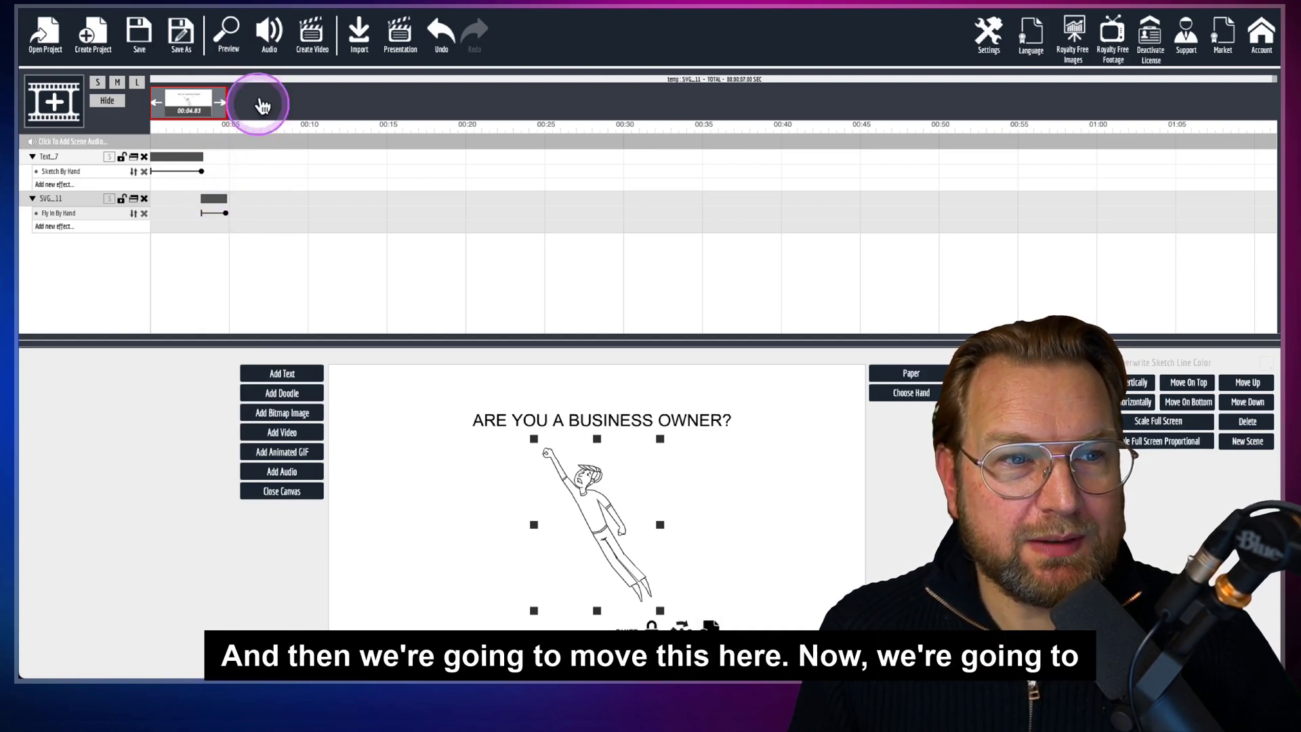
Step: Preview the first scene with the faster sketch and fly-in timings
left_click(240, 39)
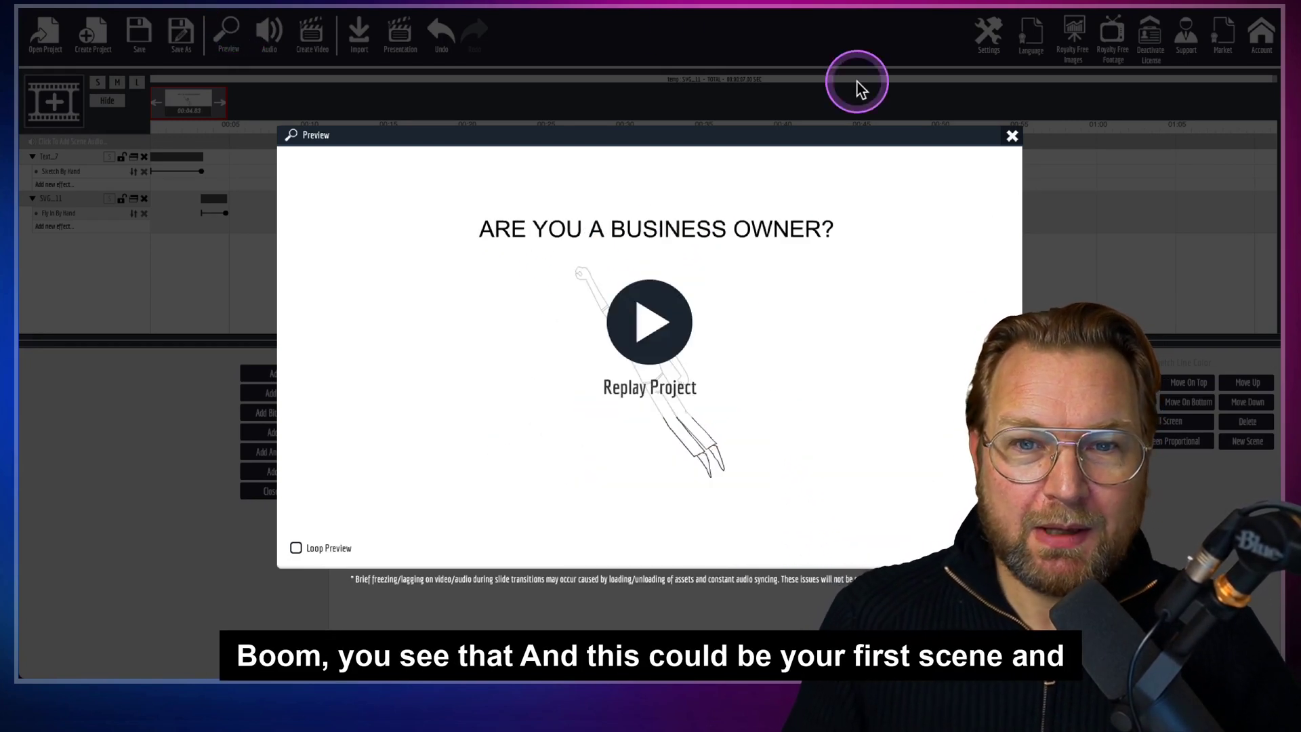
left_click(1009, 136)
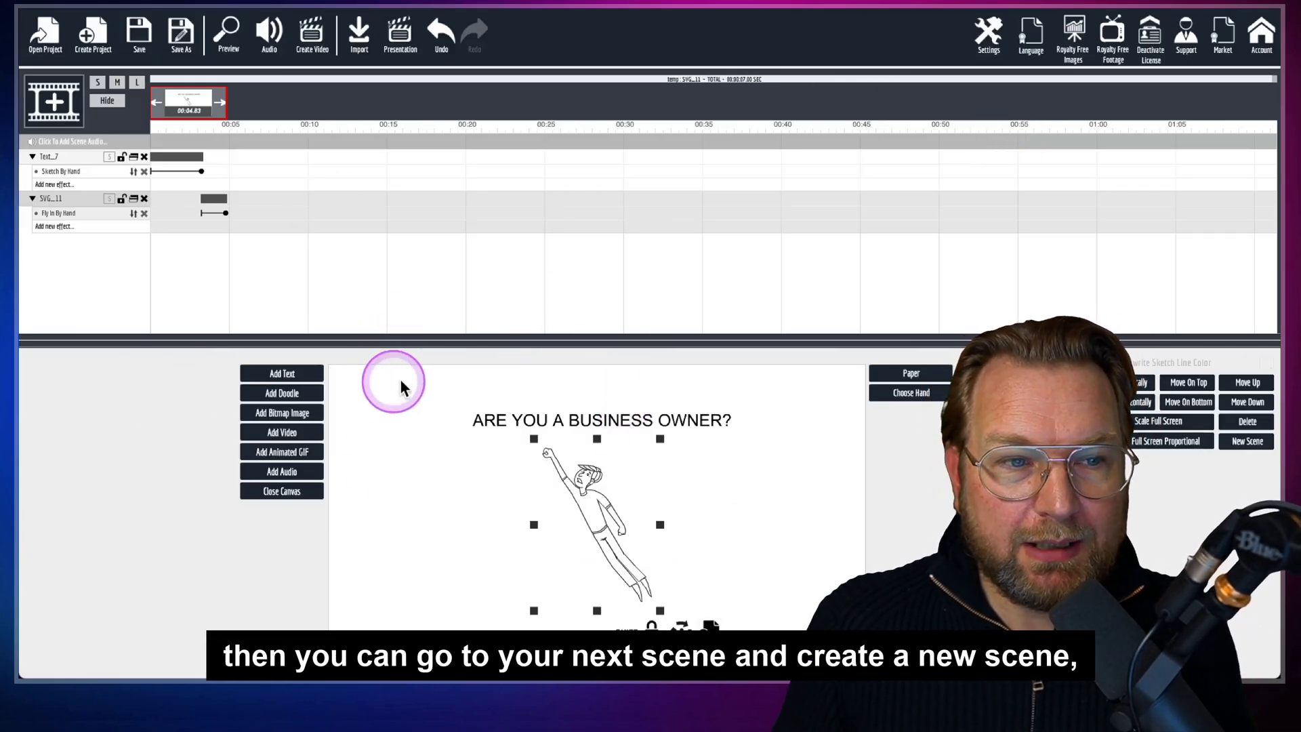
Step: Create a new scene and place the blue-striped kiosk doodle from the Buildings folder slightly below the canvas center
left_click(56, 108)
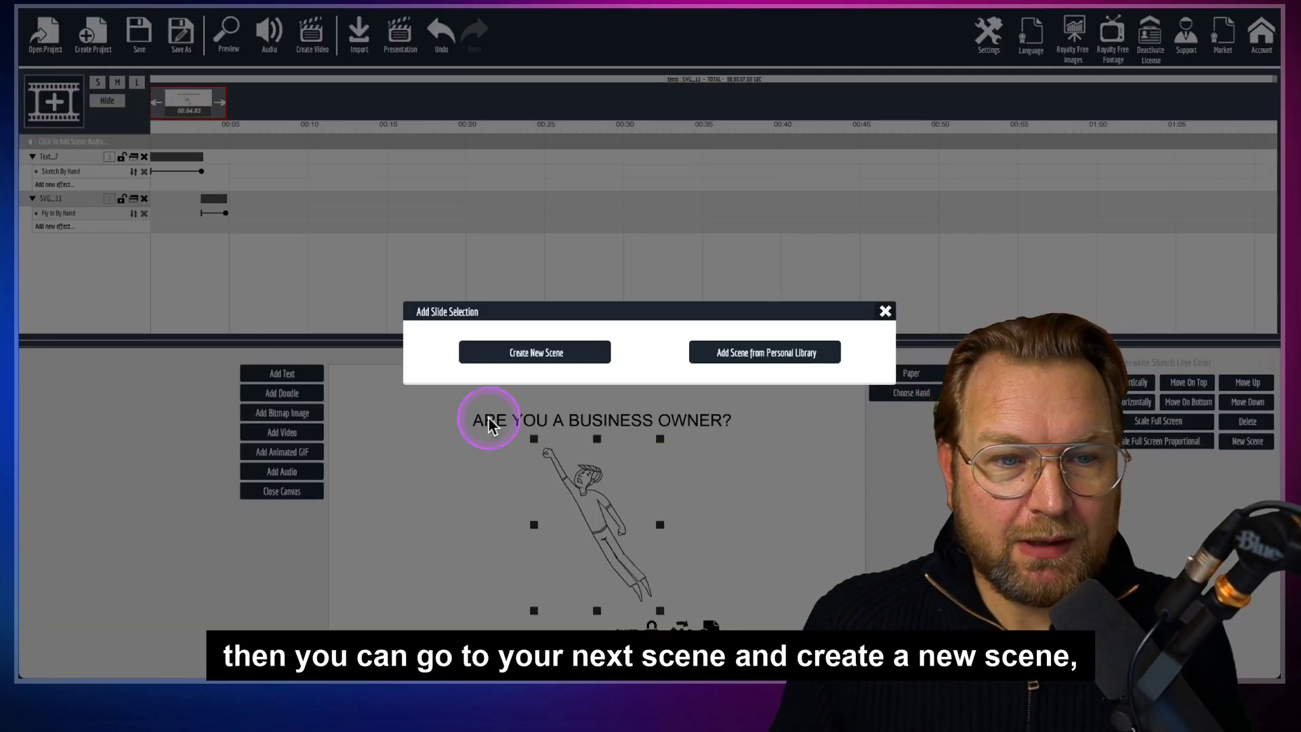
left_click(572, 356)
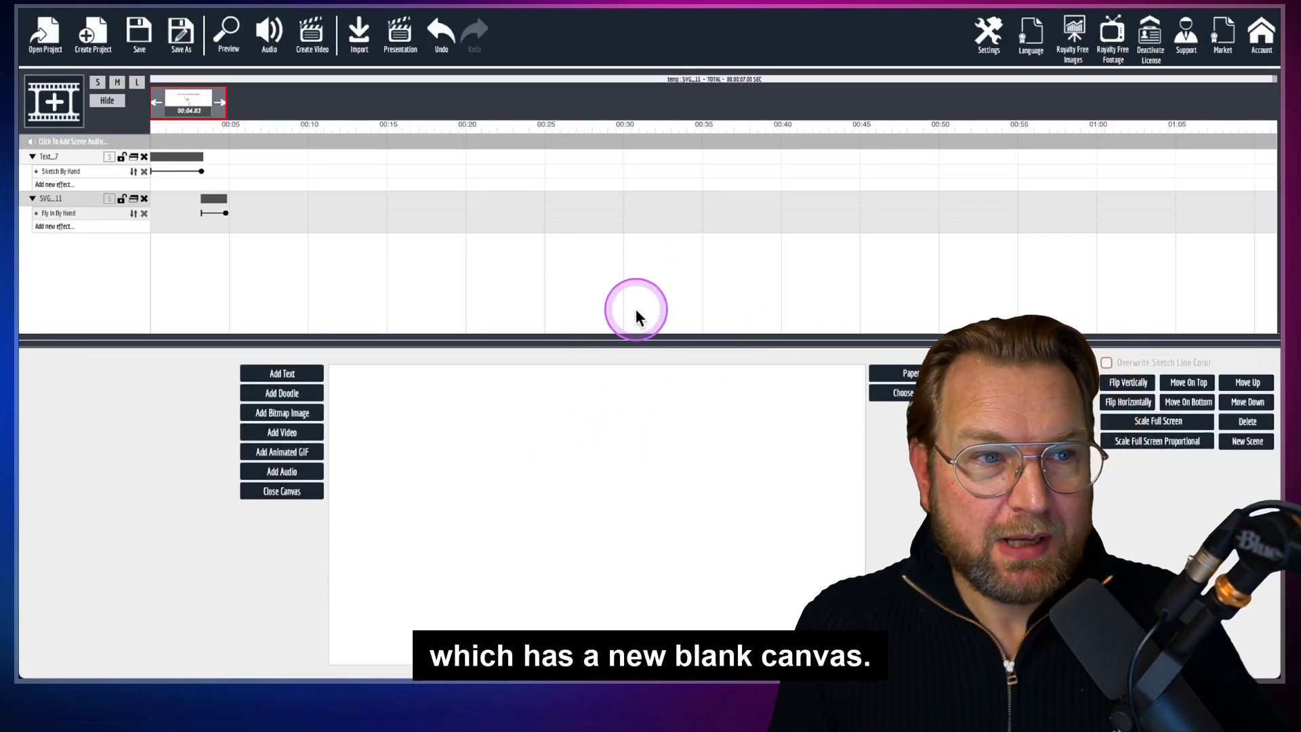
left_click(288, 400)
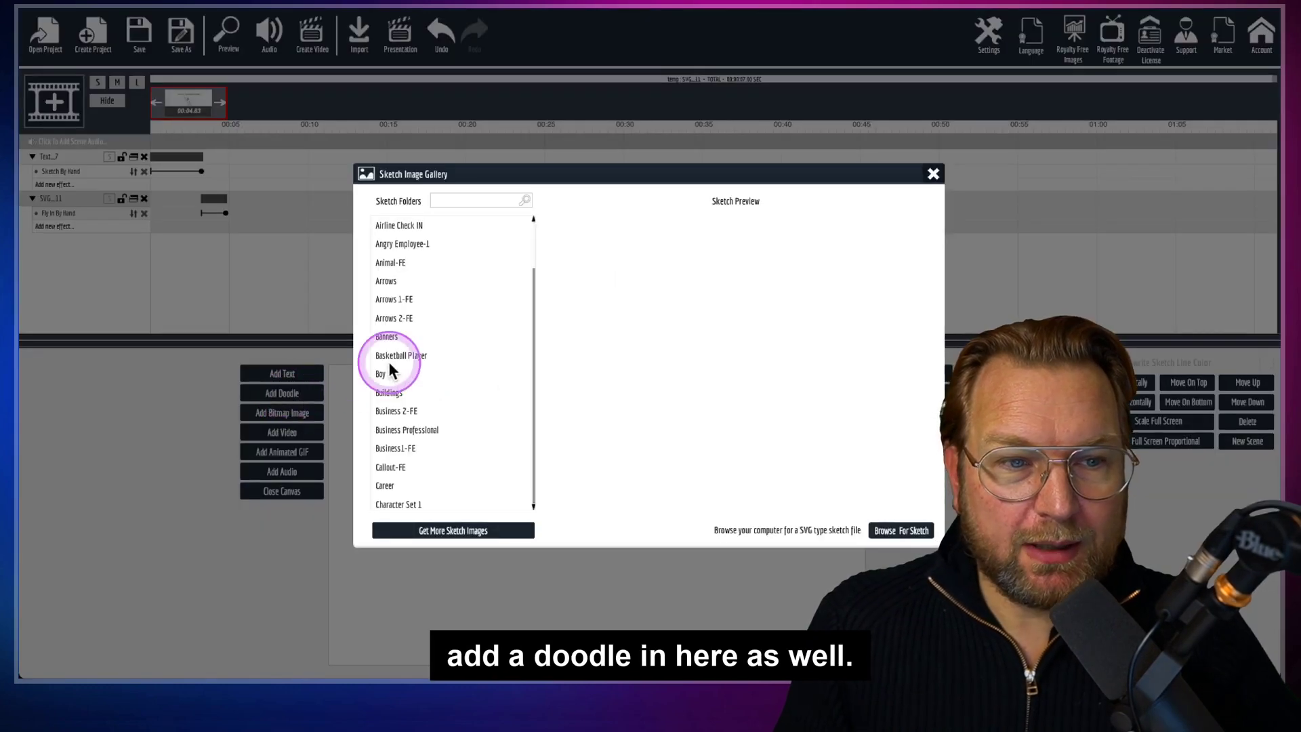
scroll(435, 369, "down", 3)
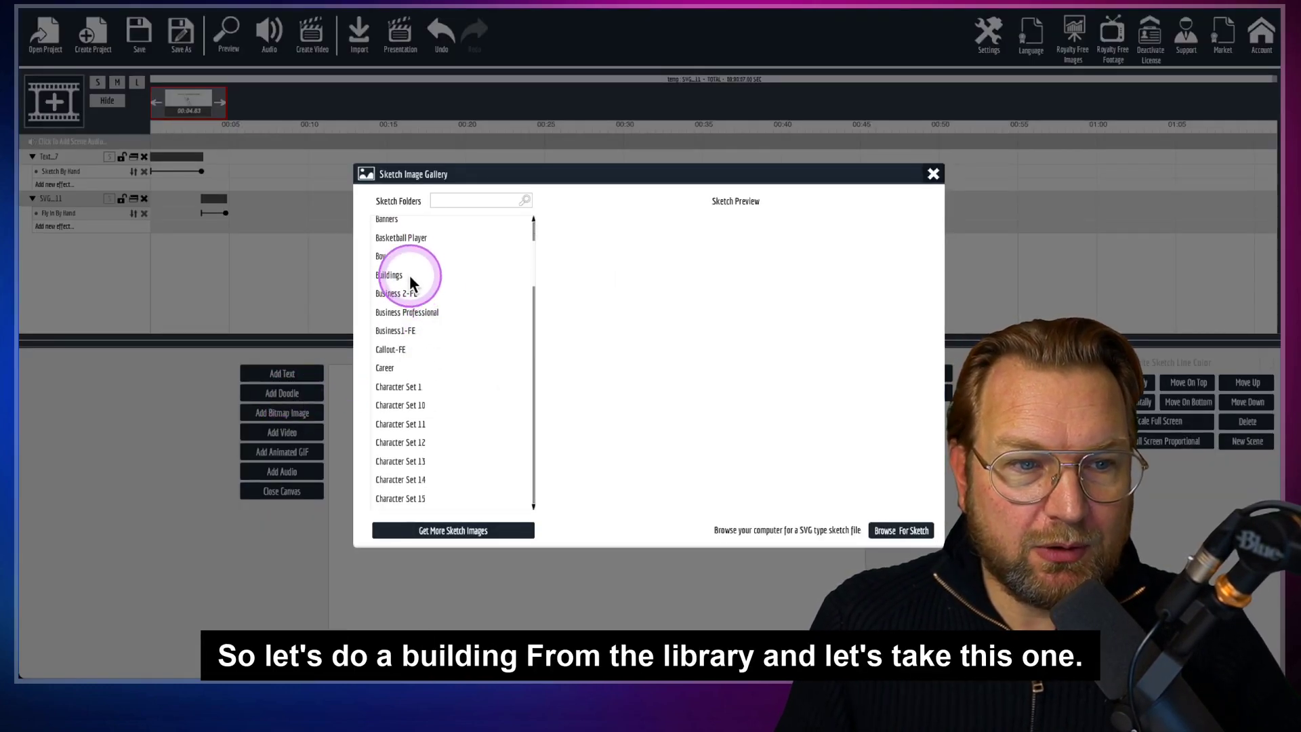
left_click(410, 278)
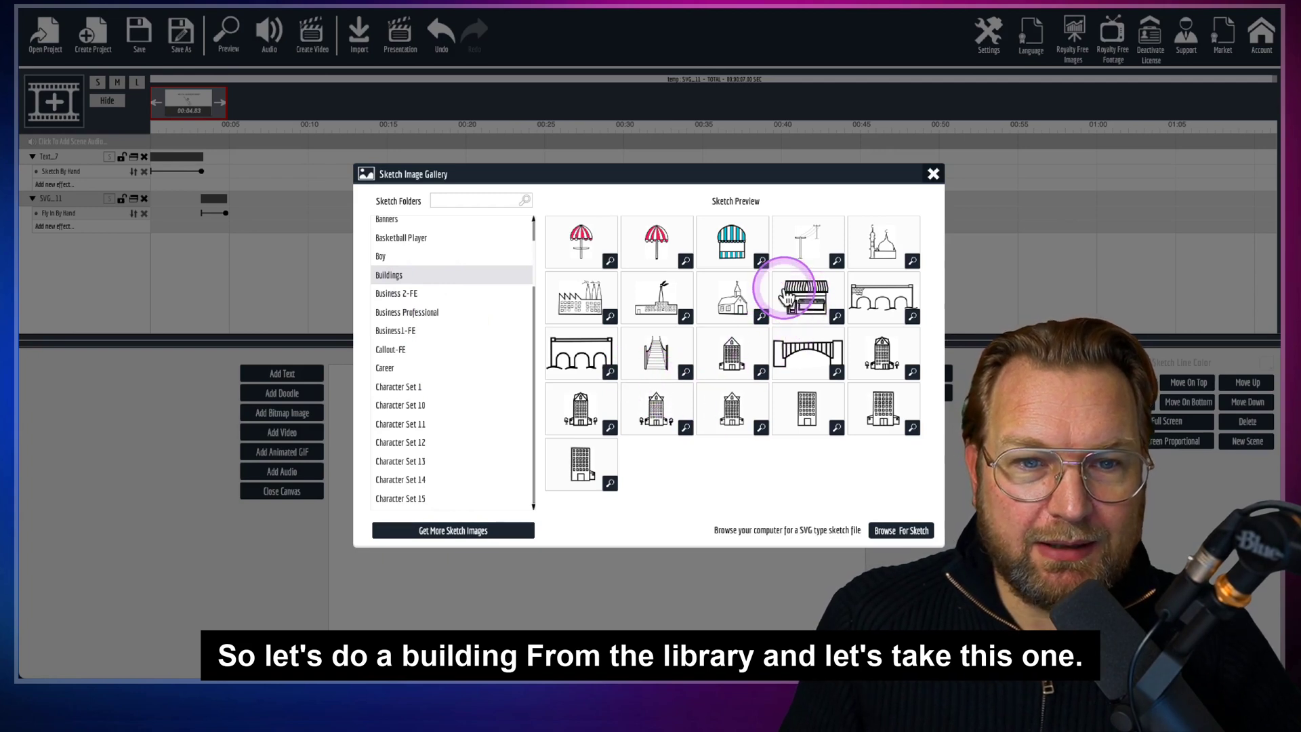
left_click(730, 249)
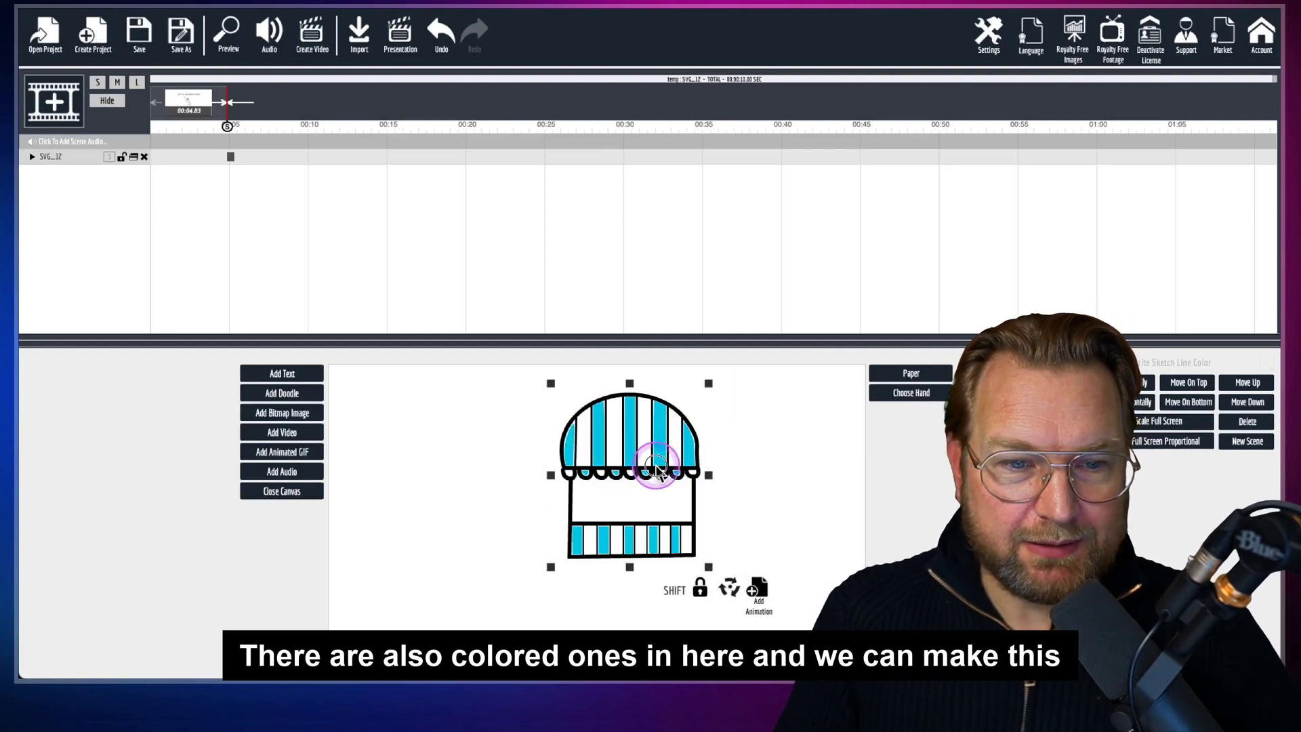
left_click_drag(656, 466, 614, 531)
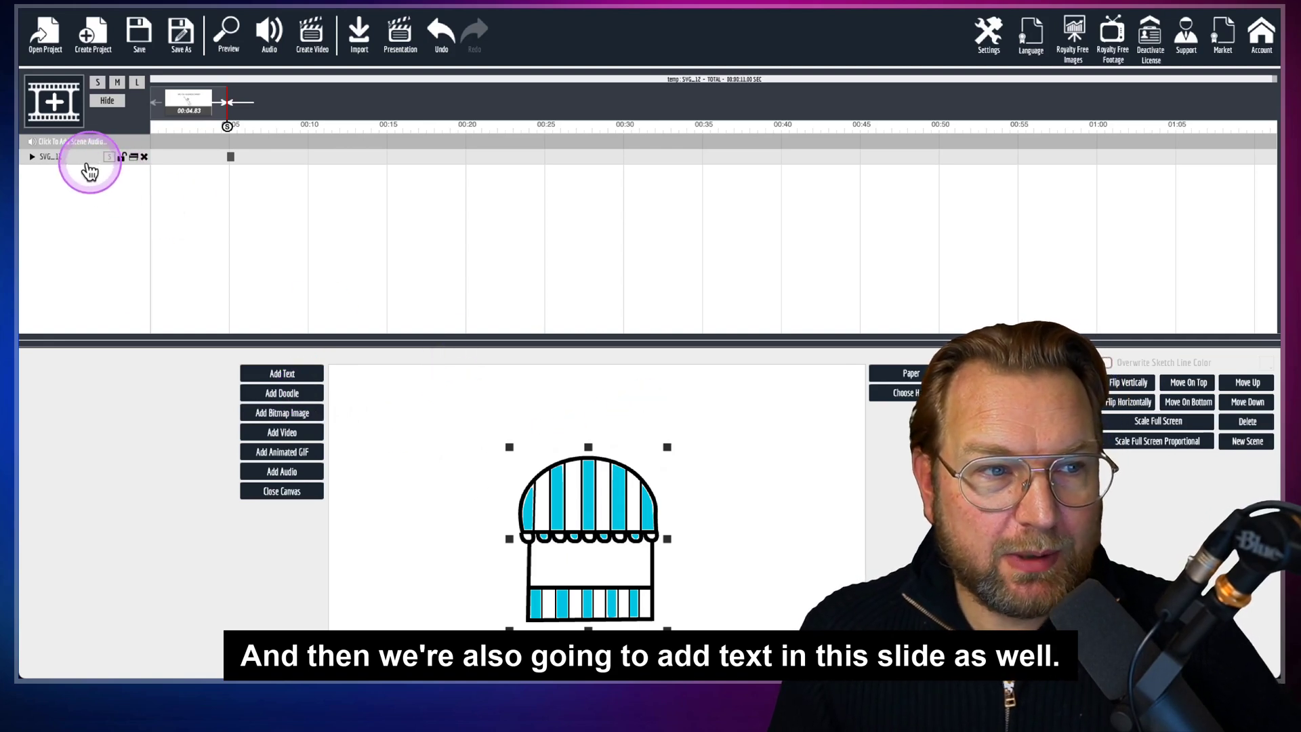
Step: Add a Sketch By Hand effect to the kiosk doodle and nudge the doodle slightly up on the canvas
left_click(32, 158)
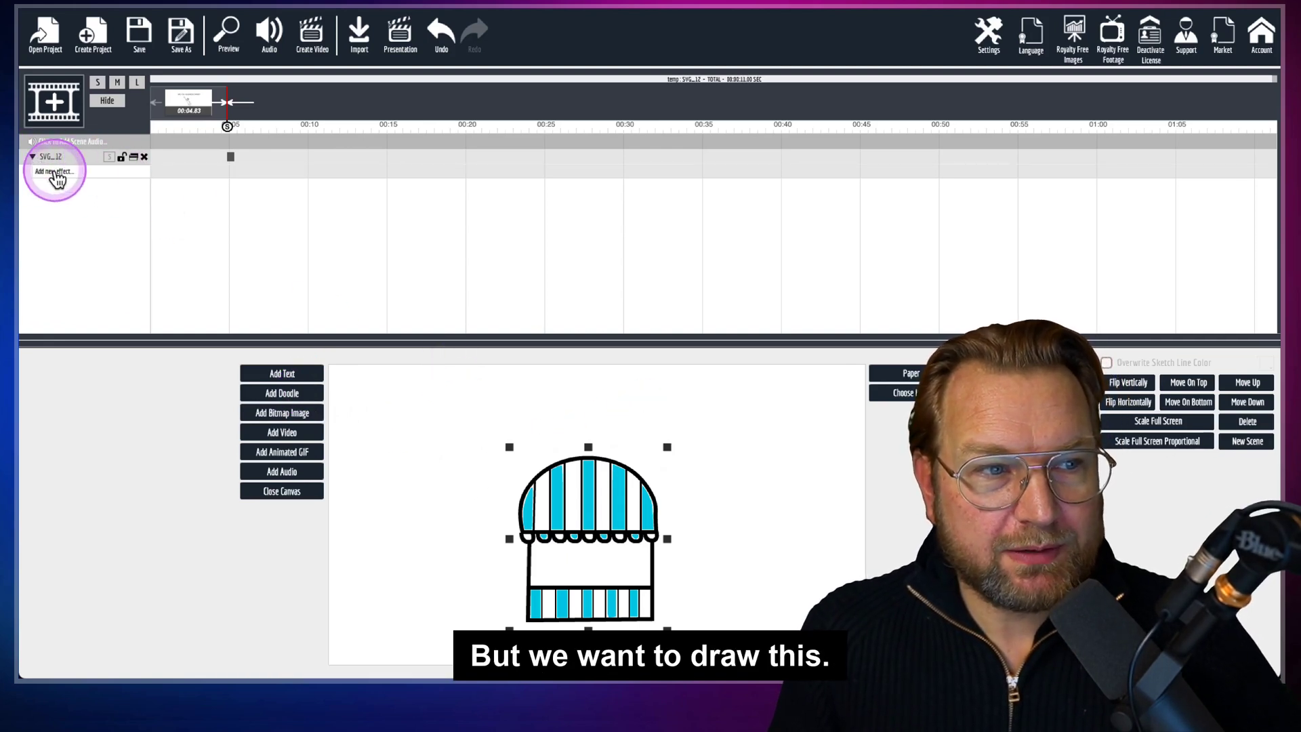
left_click(54, 172)
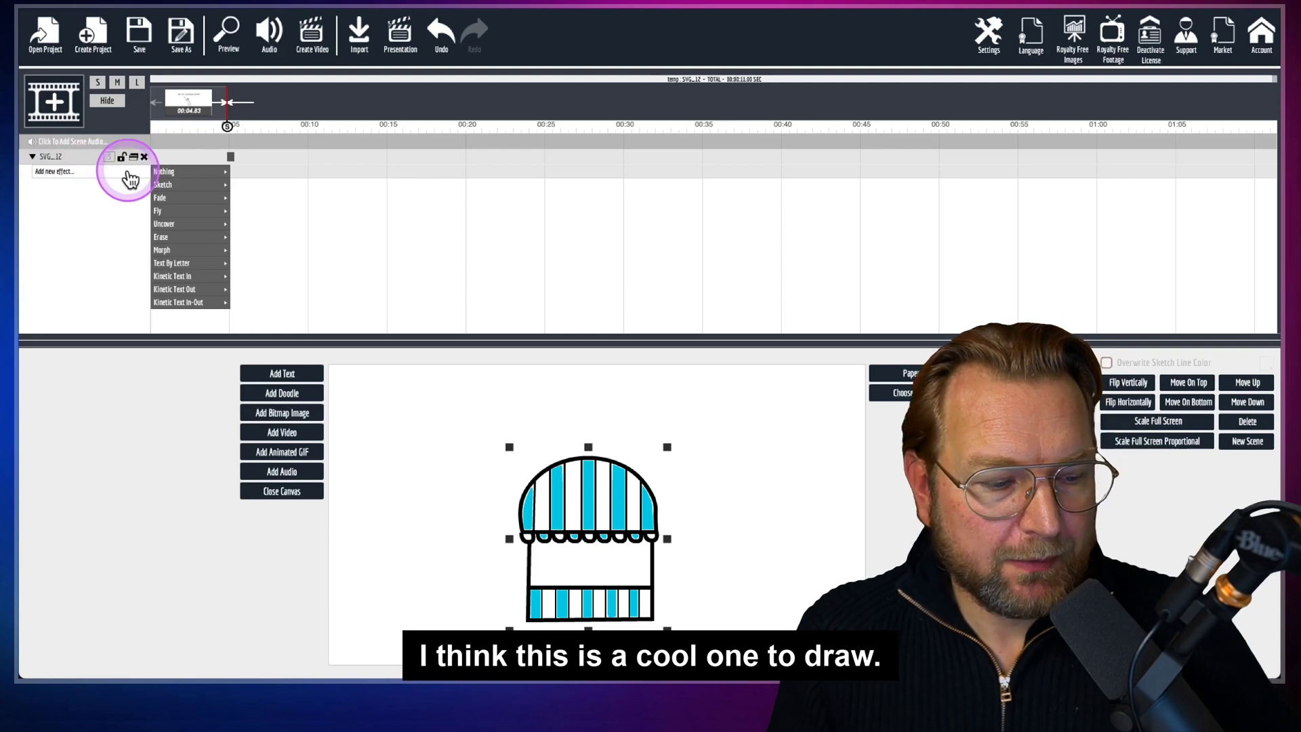
mouse_move(227, 186)
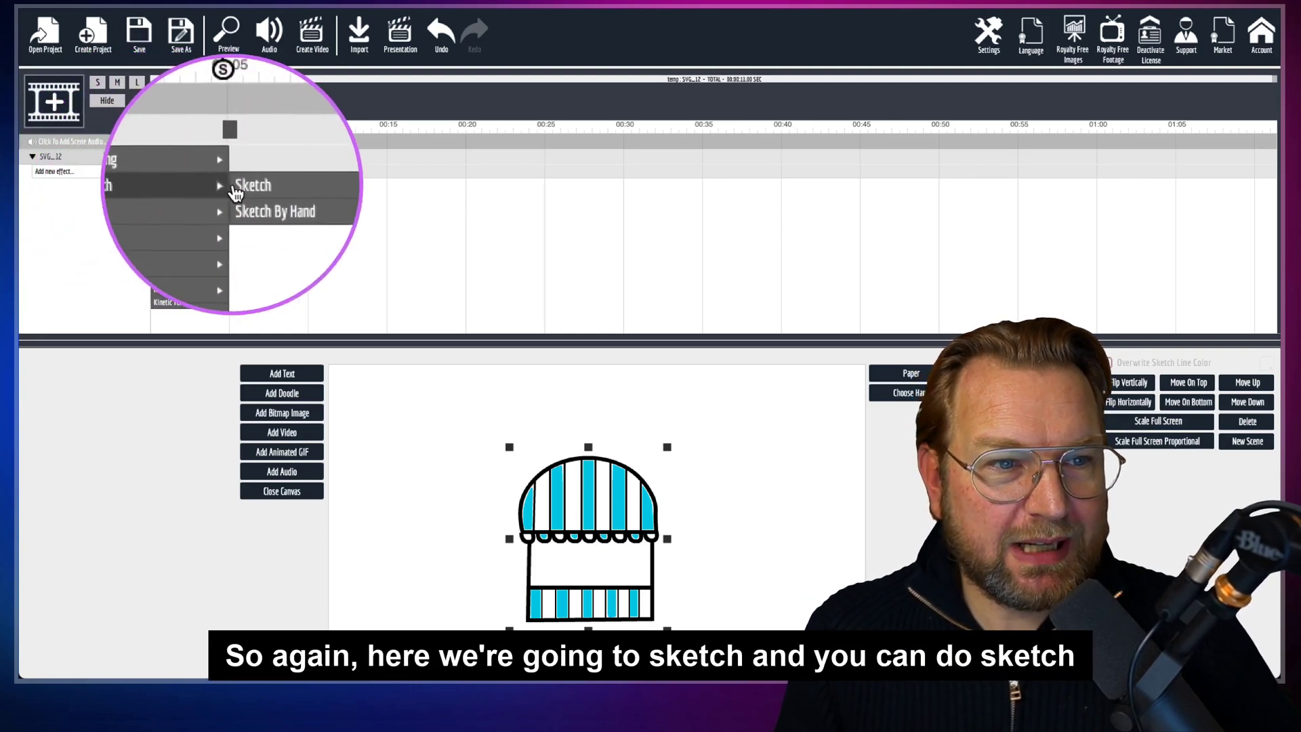
left_click(270, 199)
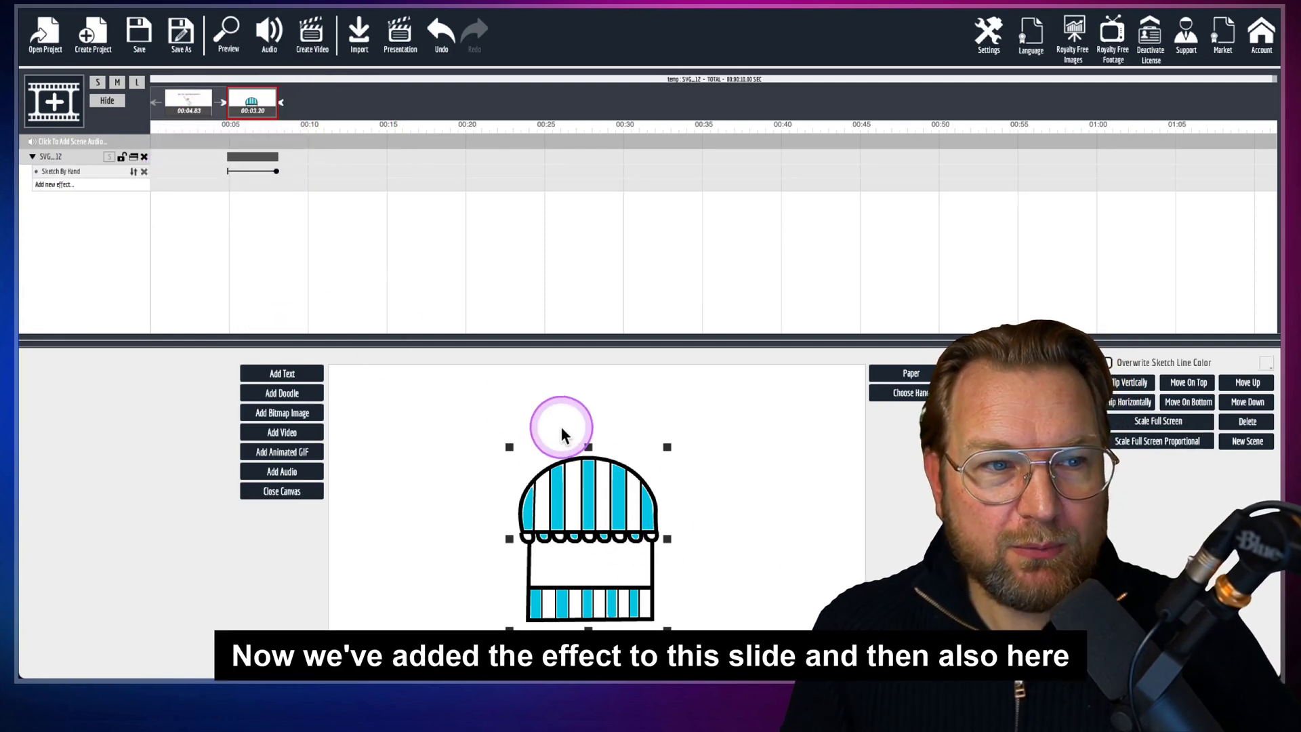
left_click_drag(587, 502, 588, 497)
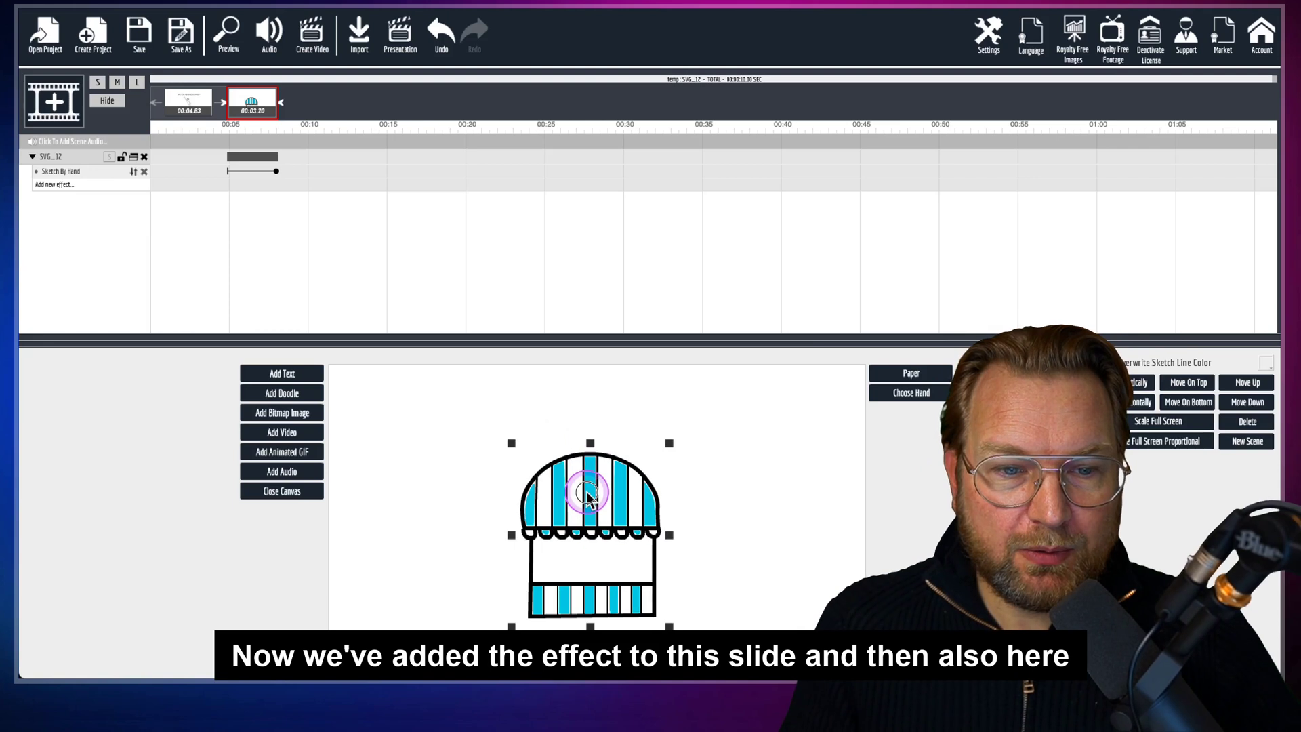
Step: Set the kiosk doodle's drawing hand to the second hand in the pen gallery's first row
left_click(915, 400)
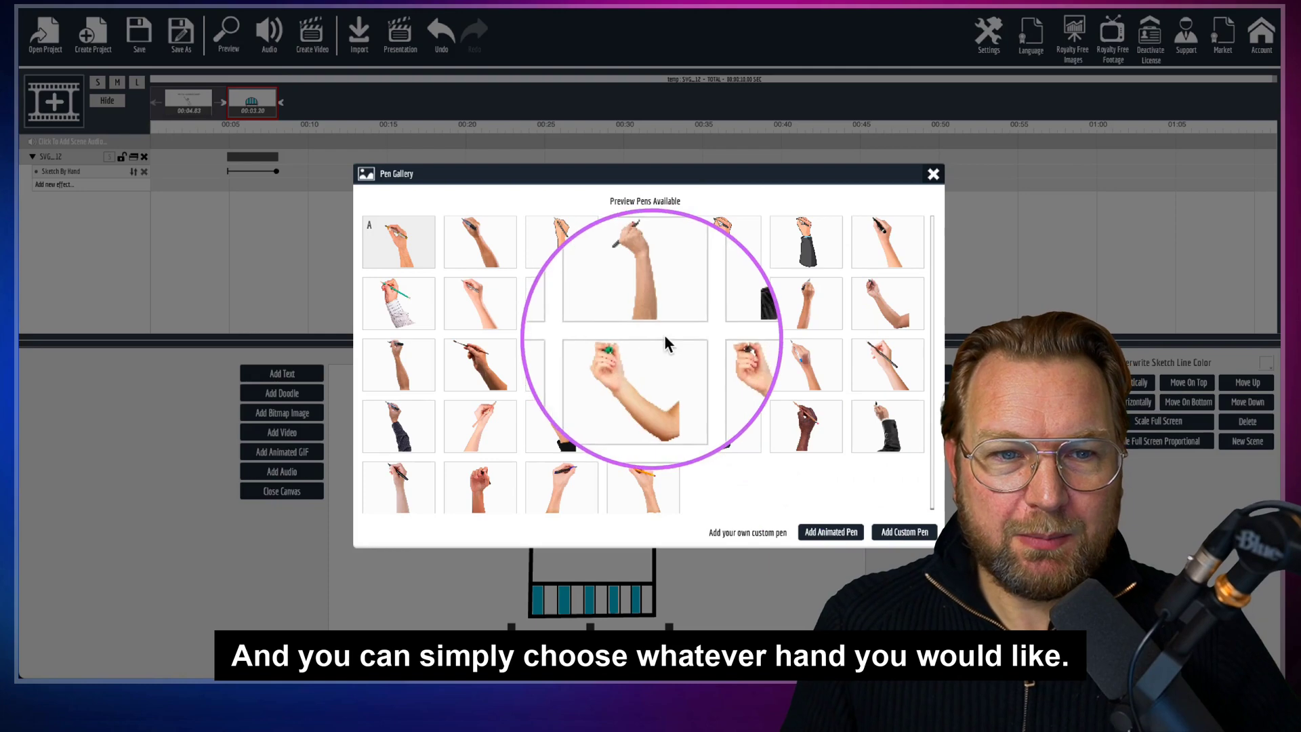
left_click(478, 249)
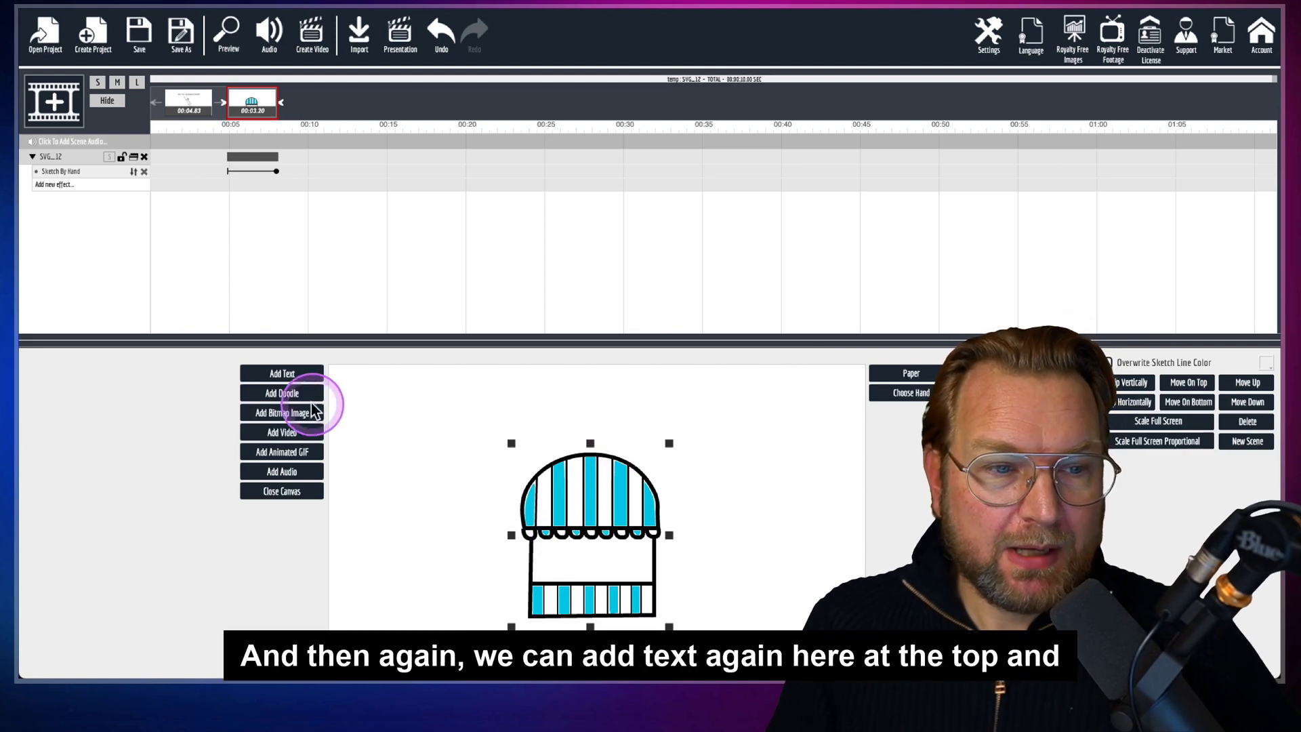
Step: Add a default text above the kiosk doodle and give it the Kinetic Text In effect Skew From Left Long
left_click(296, 376)
mouse_move(629, 518)
left_mouse_down()
mouse_move(627, 404)
mouse_move(629, 417)
left_mouse_up()
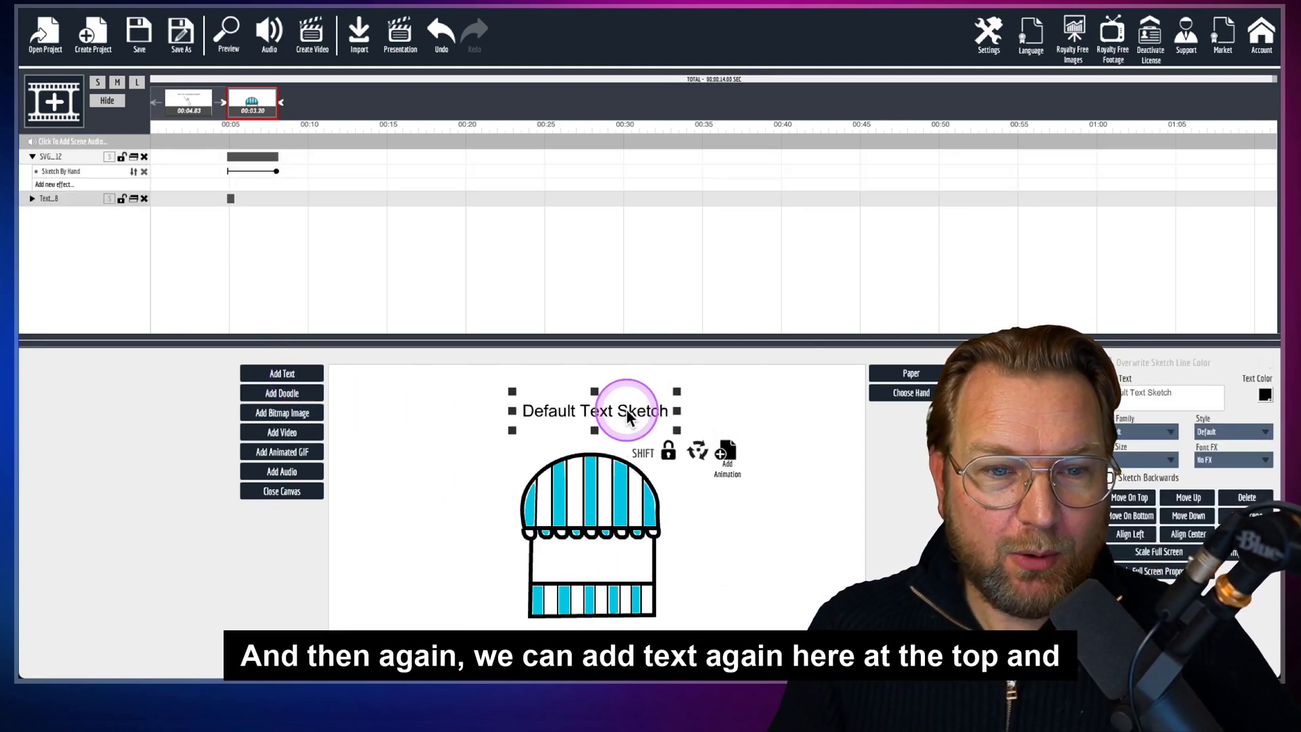
left_click(32, 198)
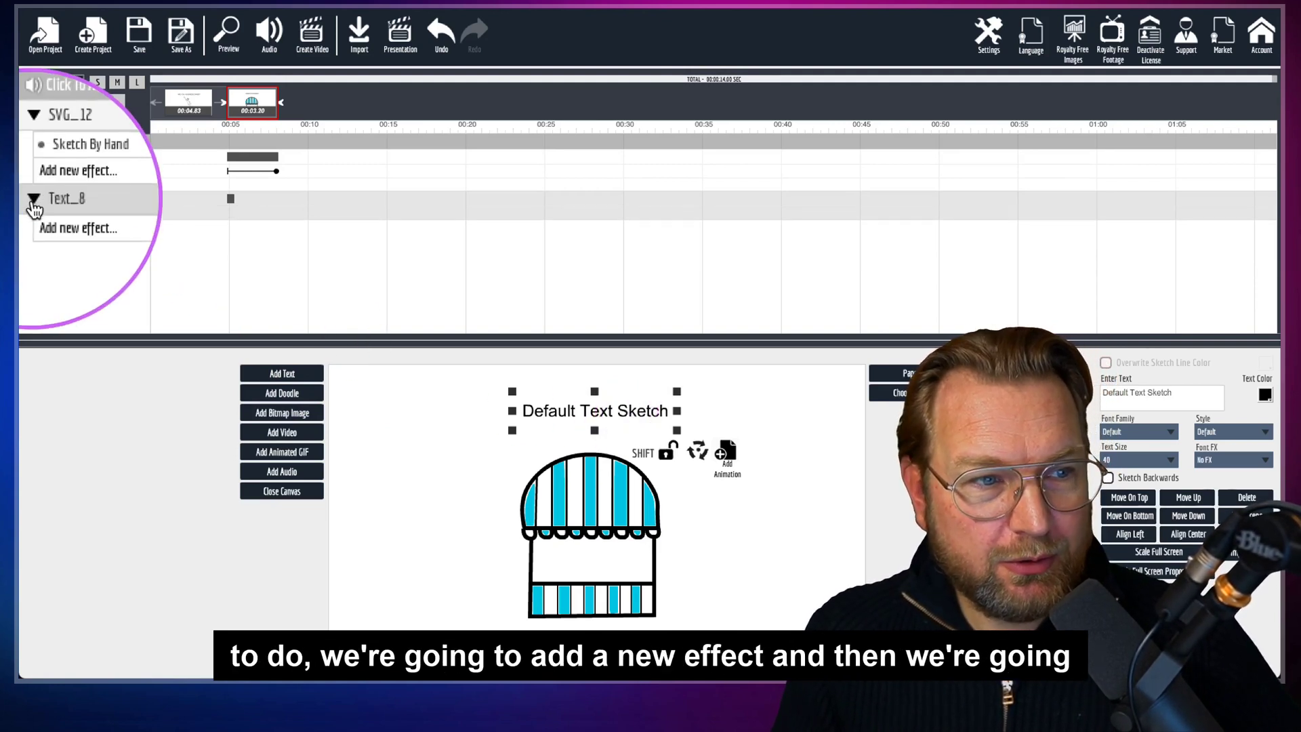
left_click(64, 214)
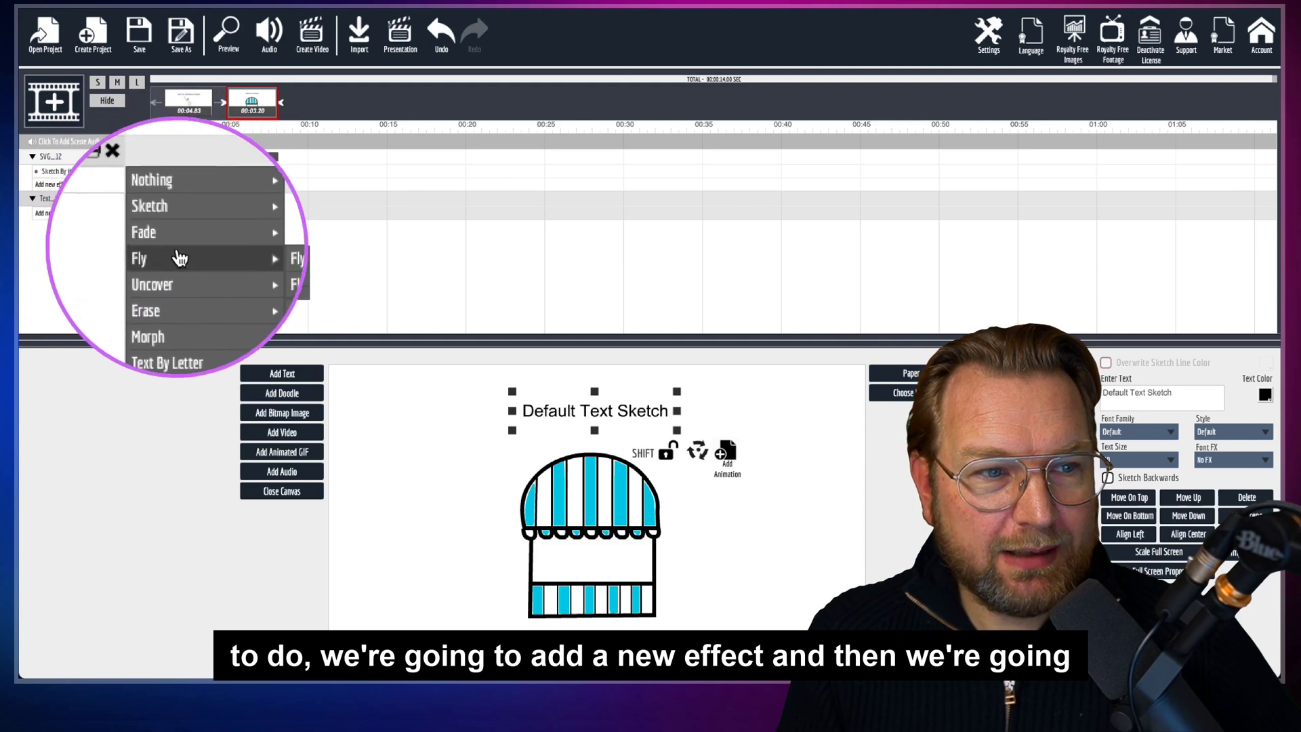
mouse_move(204, 255)
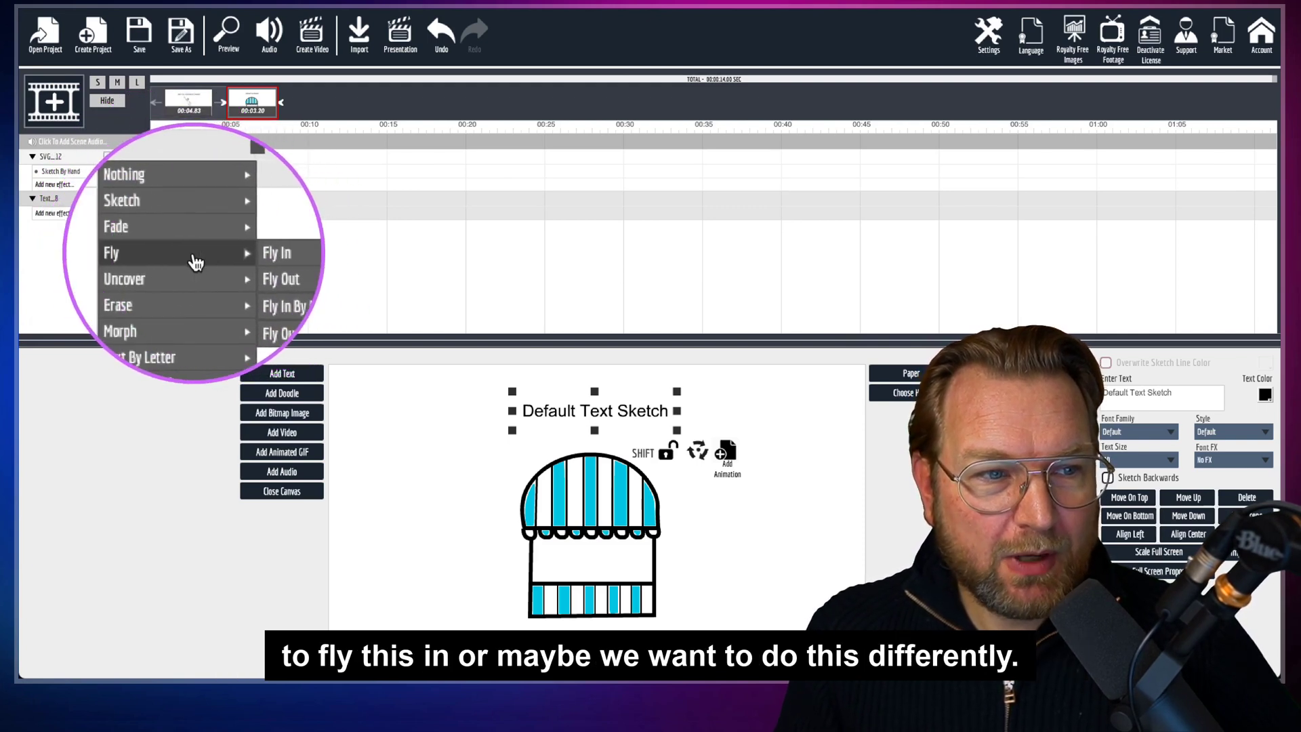
mouse_move(193, 287)
mouse_move(197, 324)
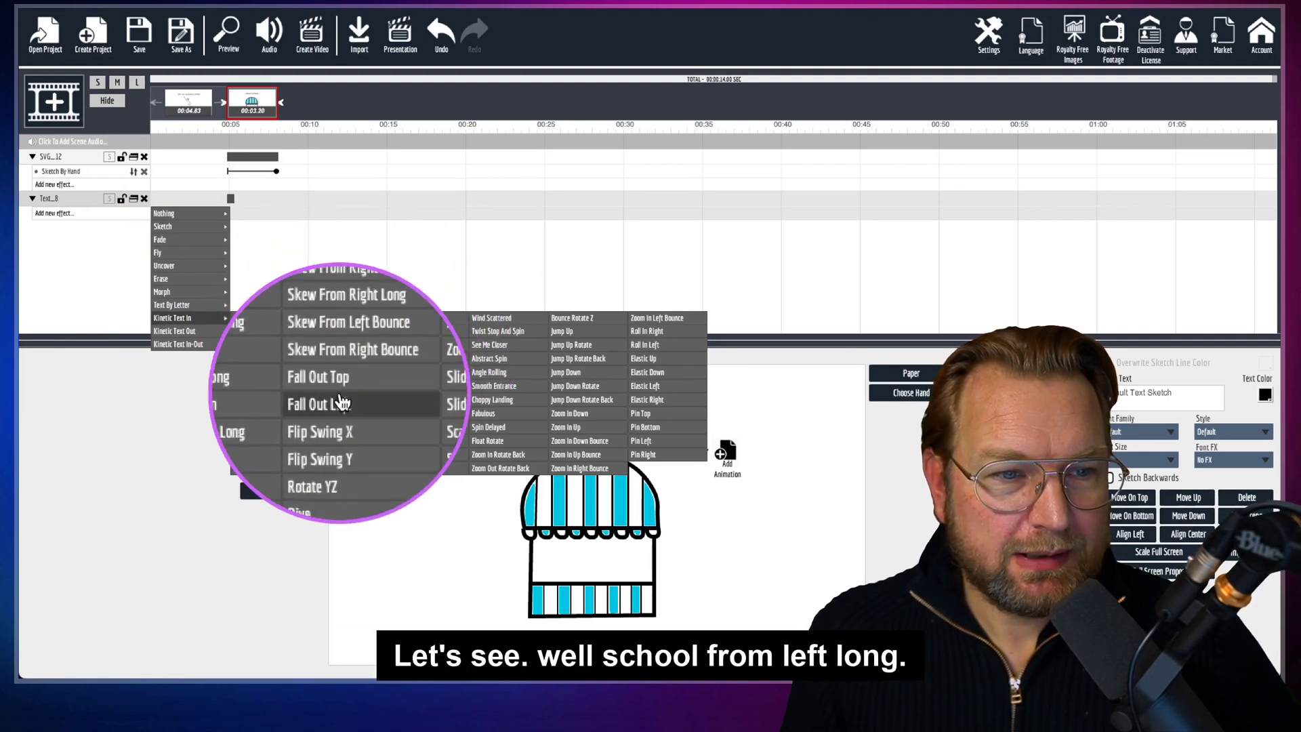
left_click(364, 328)
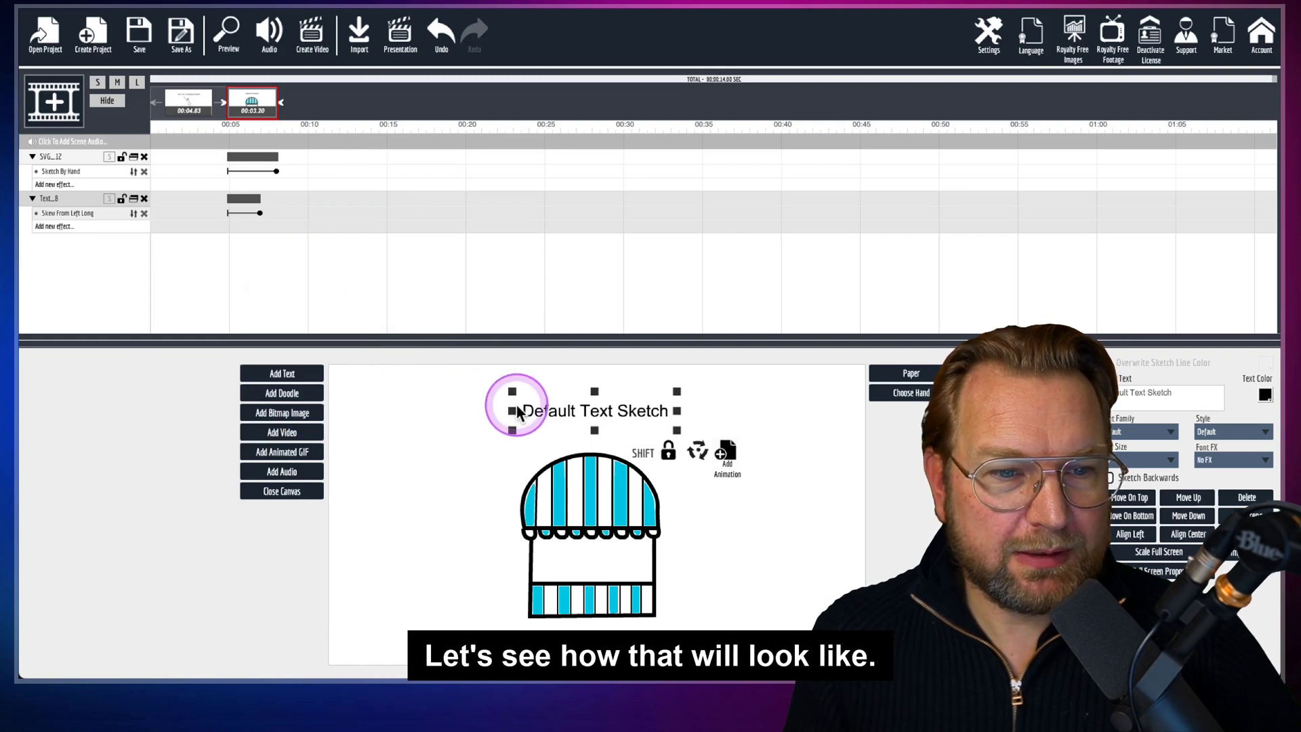
Step: Close the canvas and preview the project with the new hand and the kinetic text
left_click(230, 41)
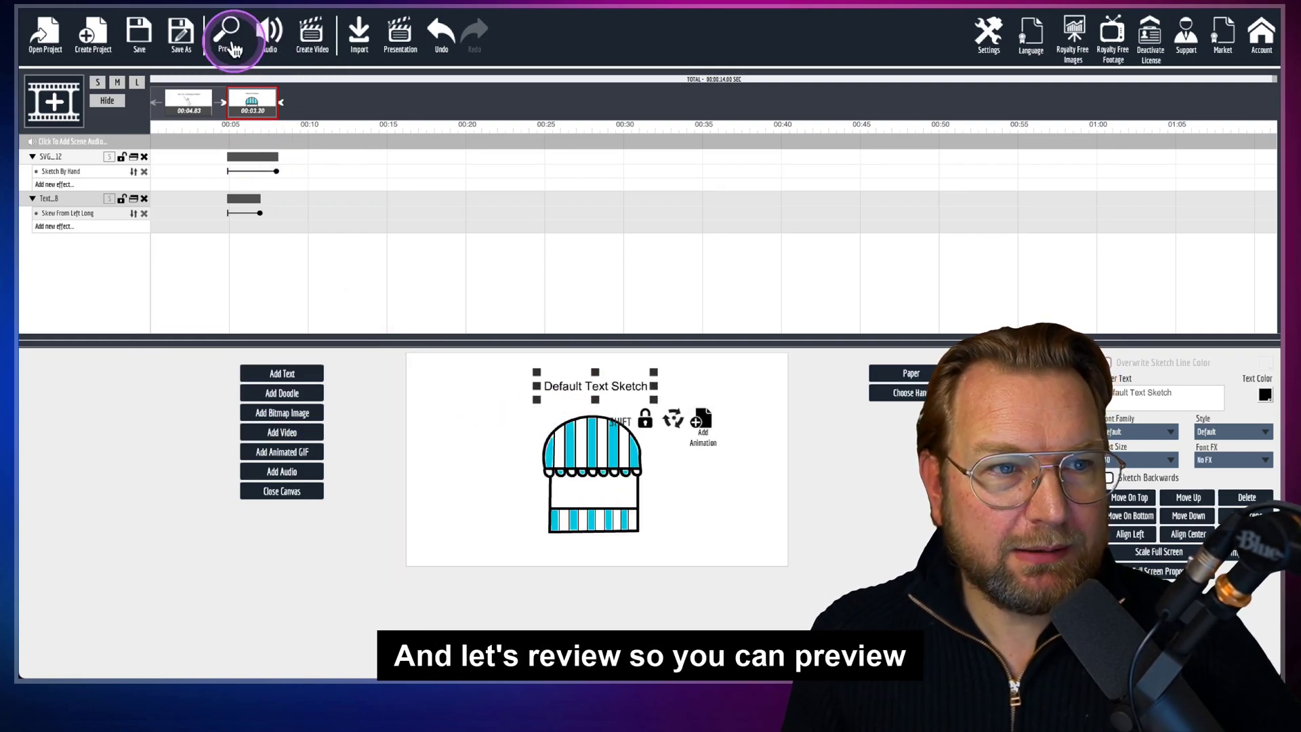
left_click(293, 498)
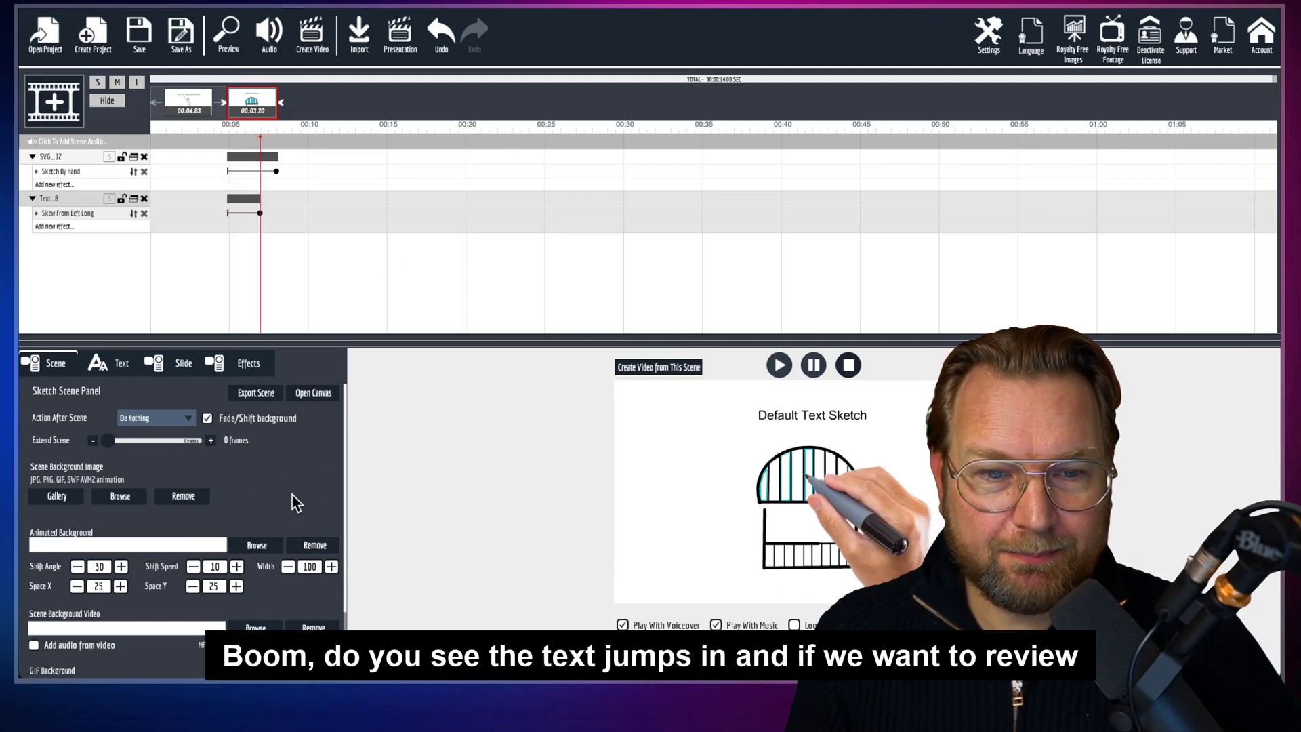
left_click(230, 35)
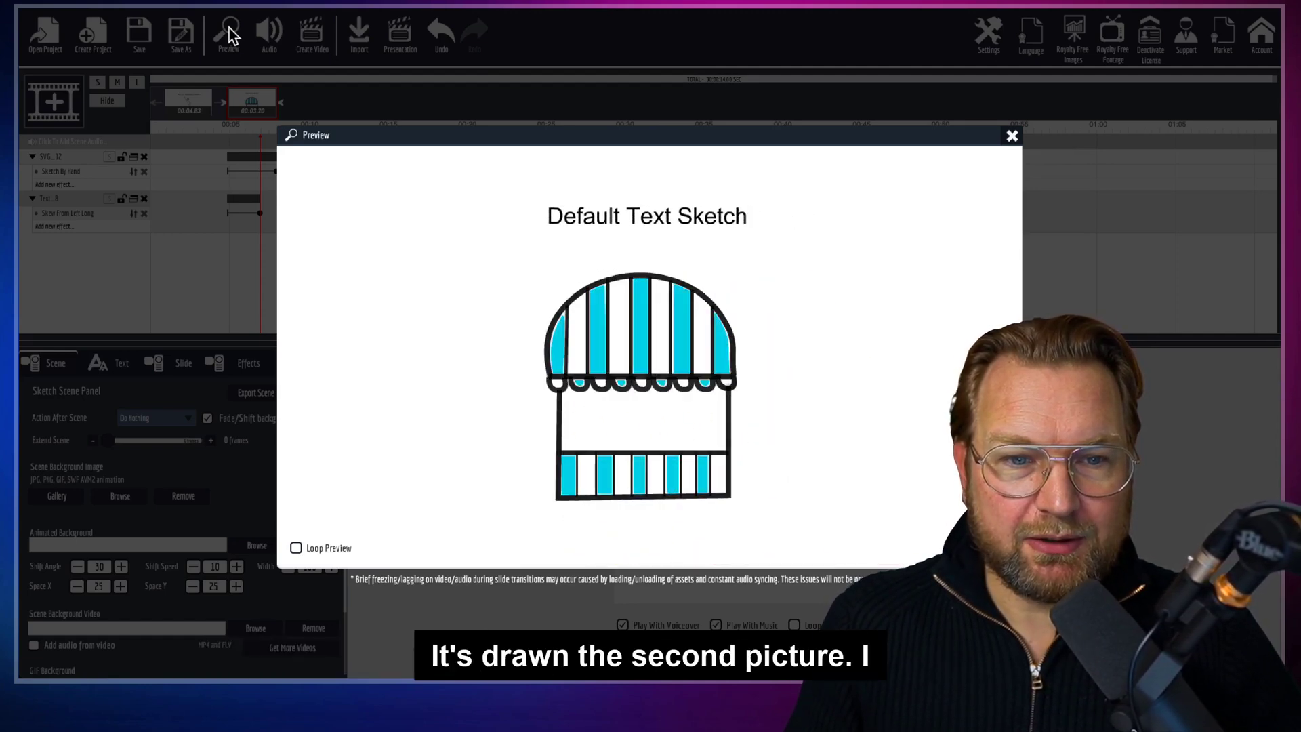
left_click(1012, 139)
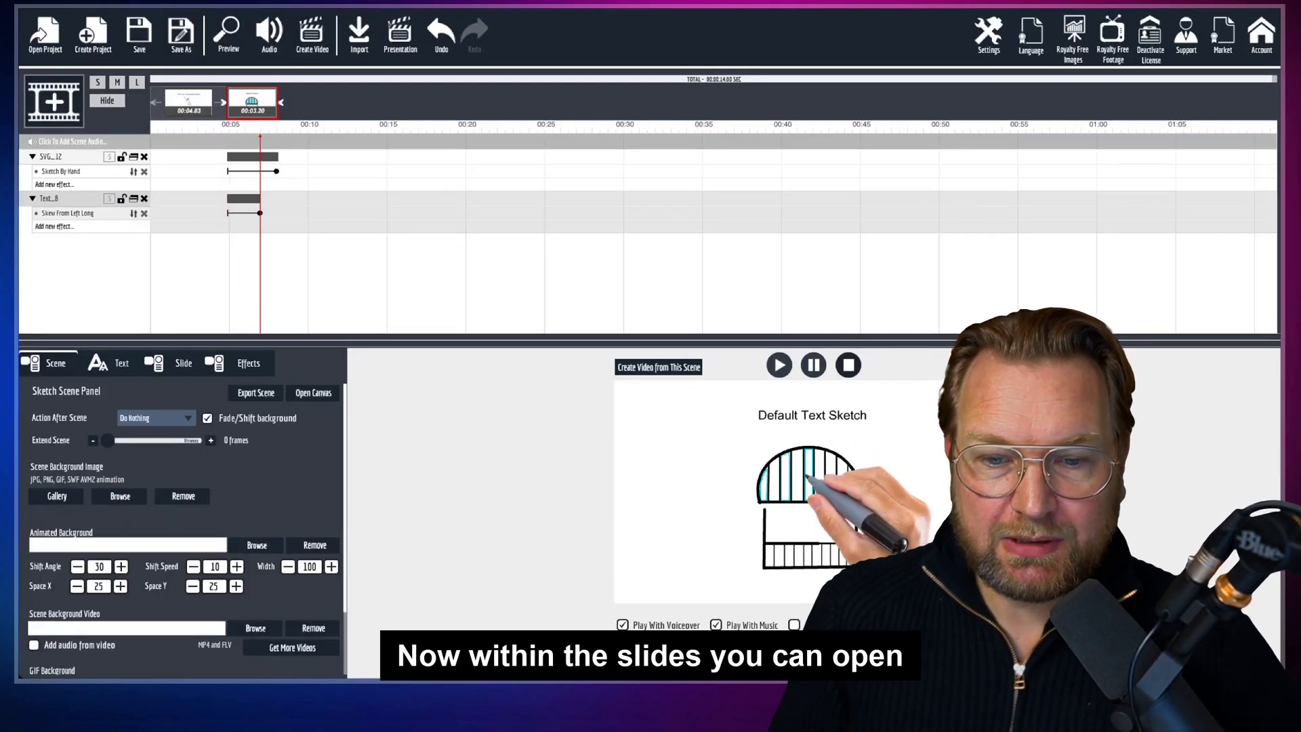
Step: Look at the doodle gallery, its option to browse for an own sketch file, and the bitmap image sources, without adding anything
left_click(313, 392)
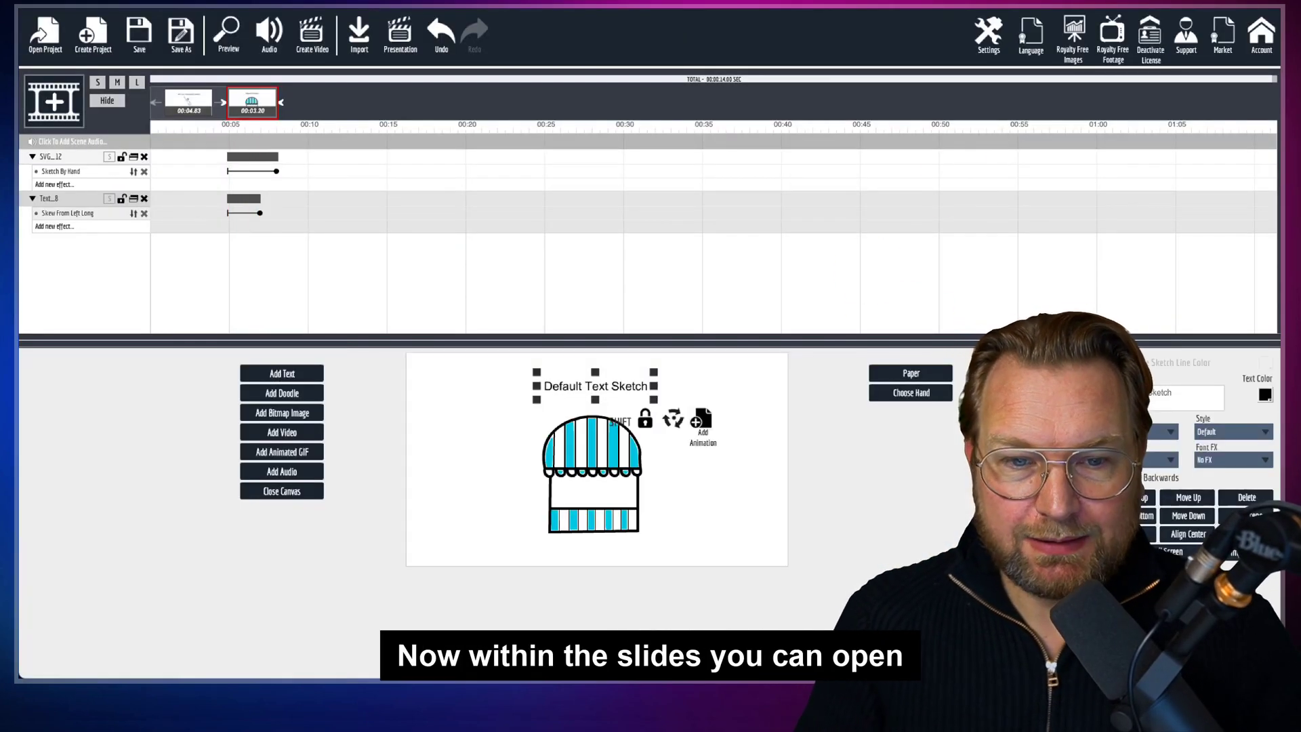
left_click(286, 396)
scroll(471, 283, "down", 8)
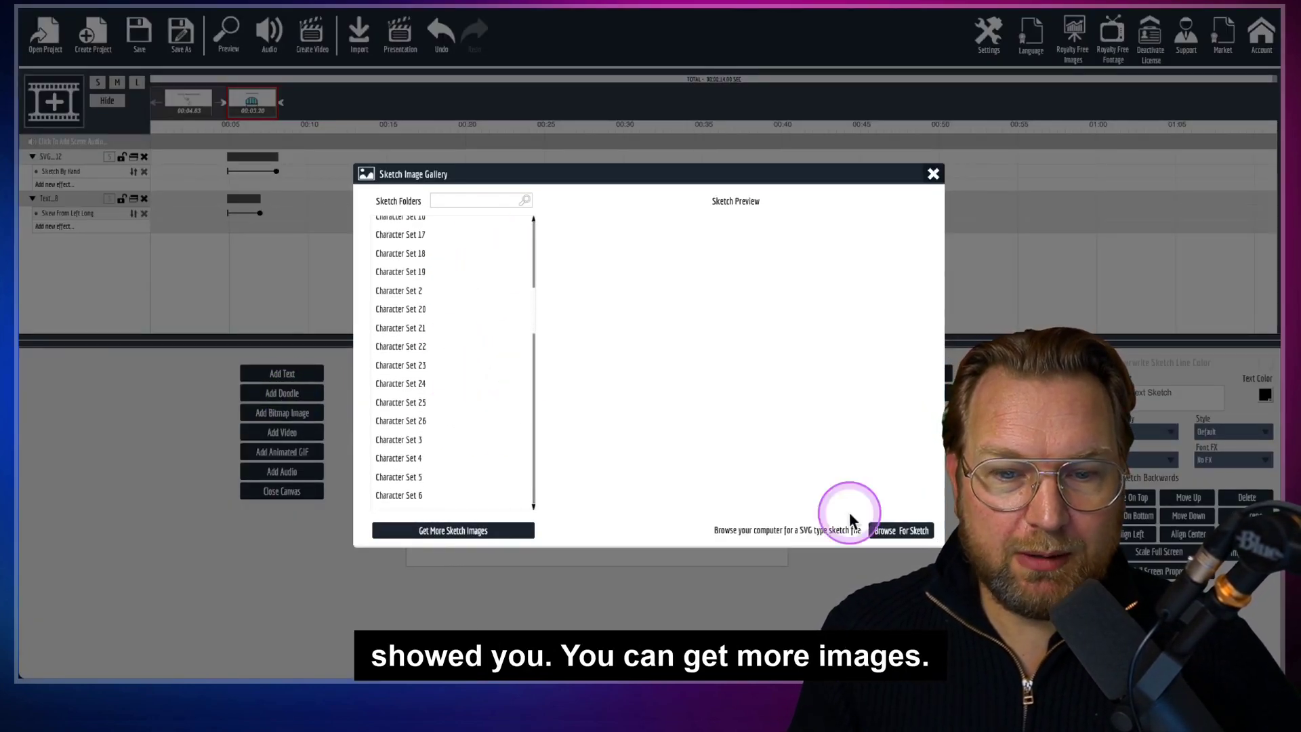
left_click(911, 534)
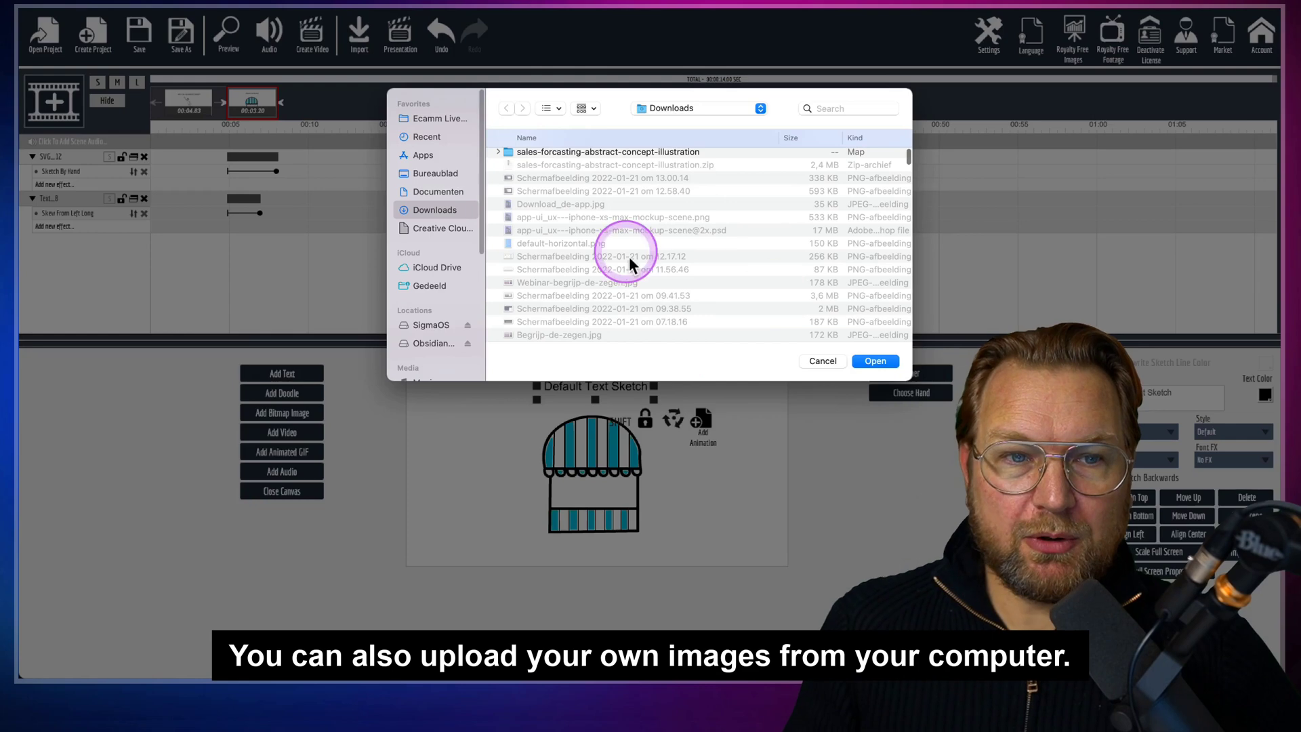
left_click(823, 360)
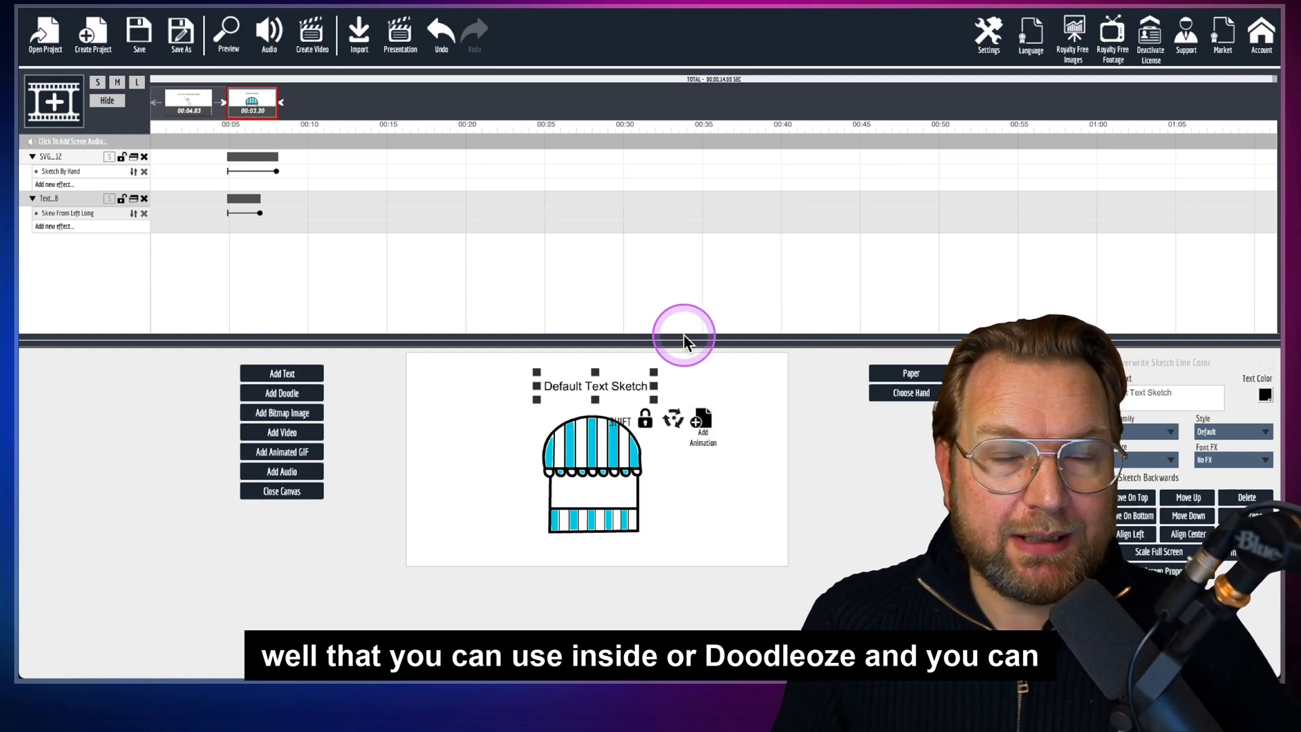
left_click(284, 413)
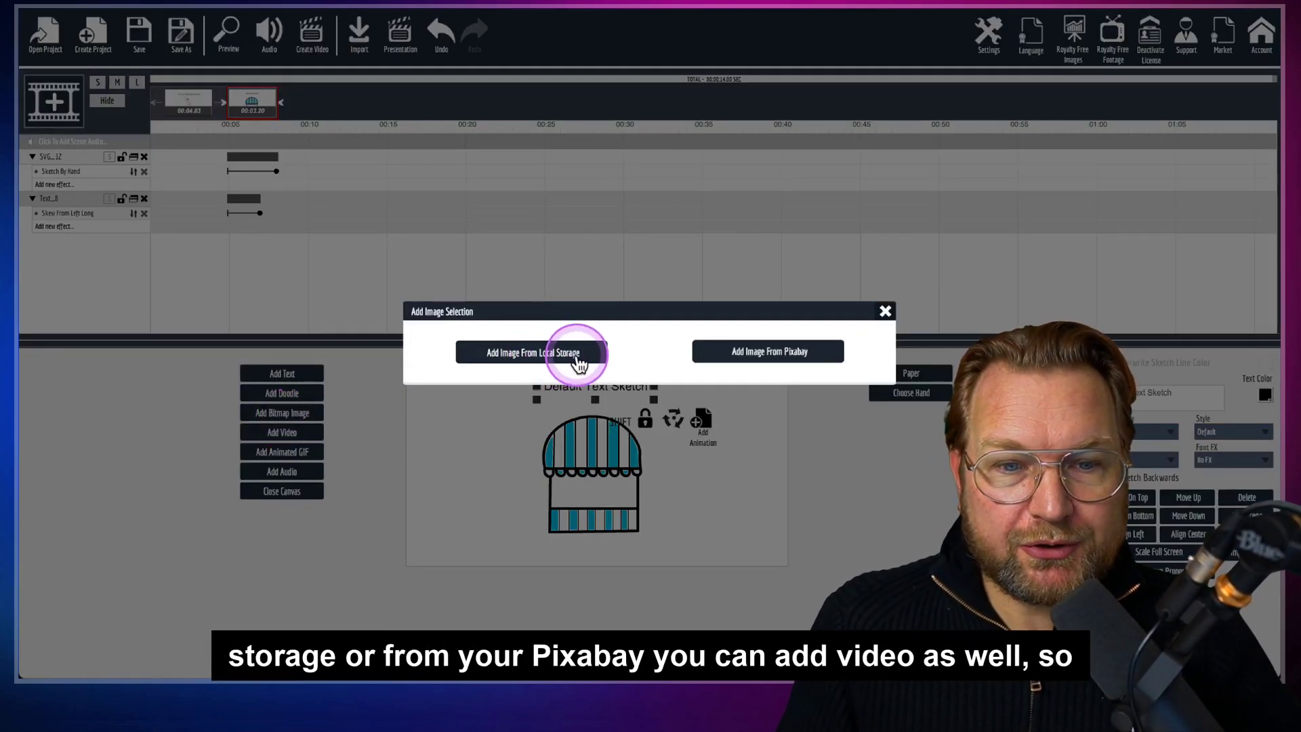
left_click(884, 311)
Step: Add the clouds video from the video library to the scene and enlarge it to cover the canvas
left_click(282, 433)
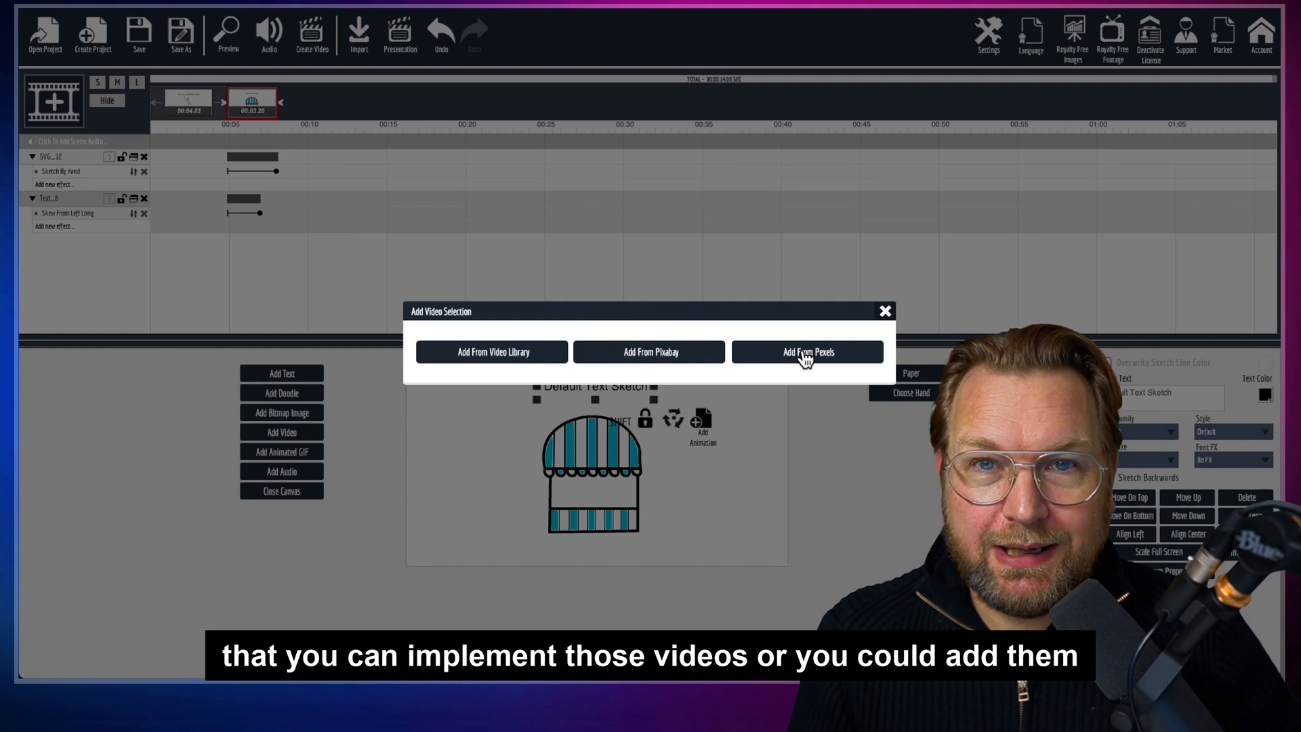
left_click(518, 352)
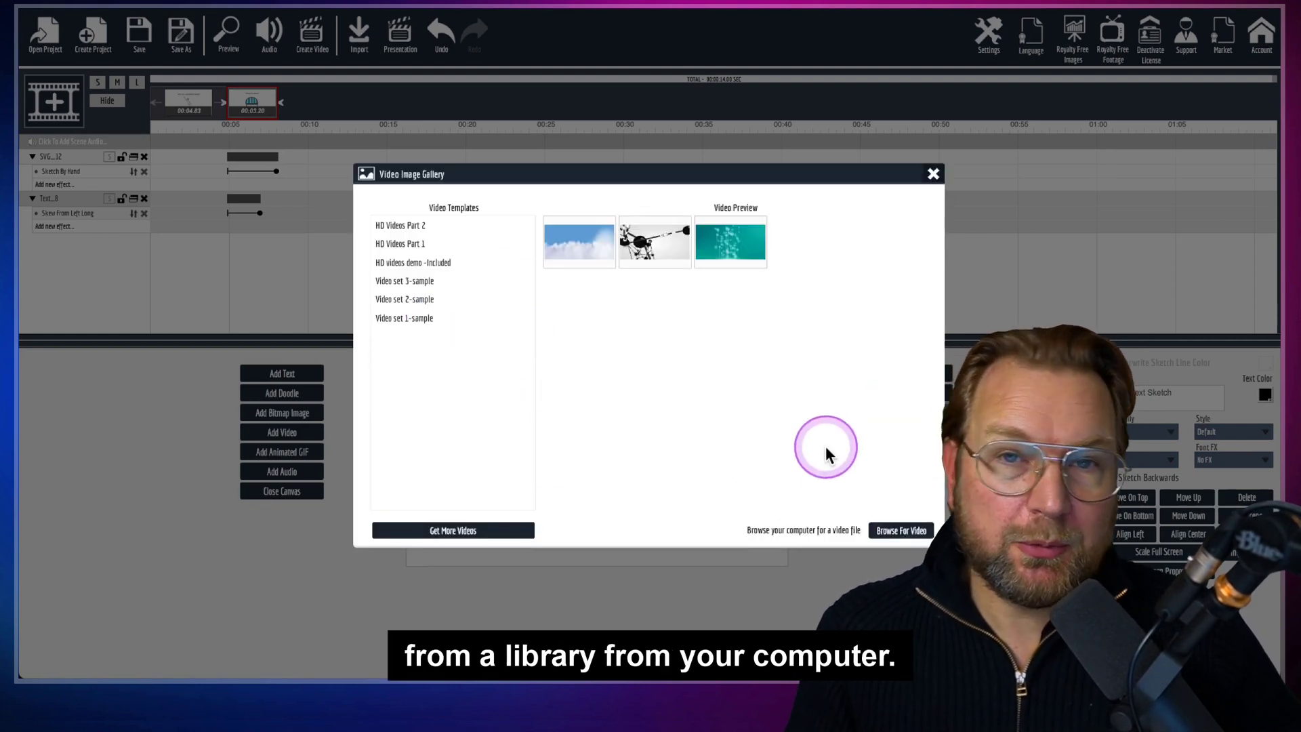
left_click(646, 261)
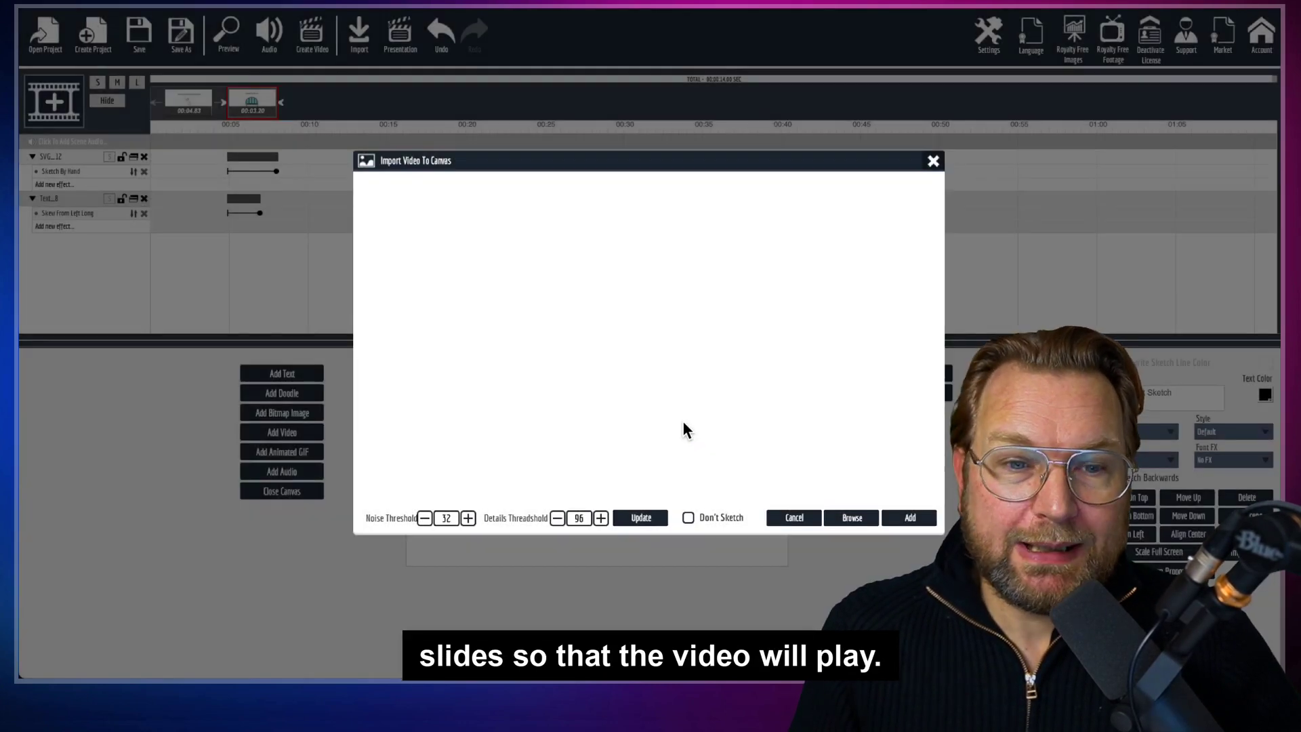
left_click(910, 518)
left_click_drag(528, 439, 471, 425)
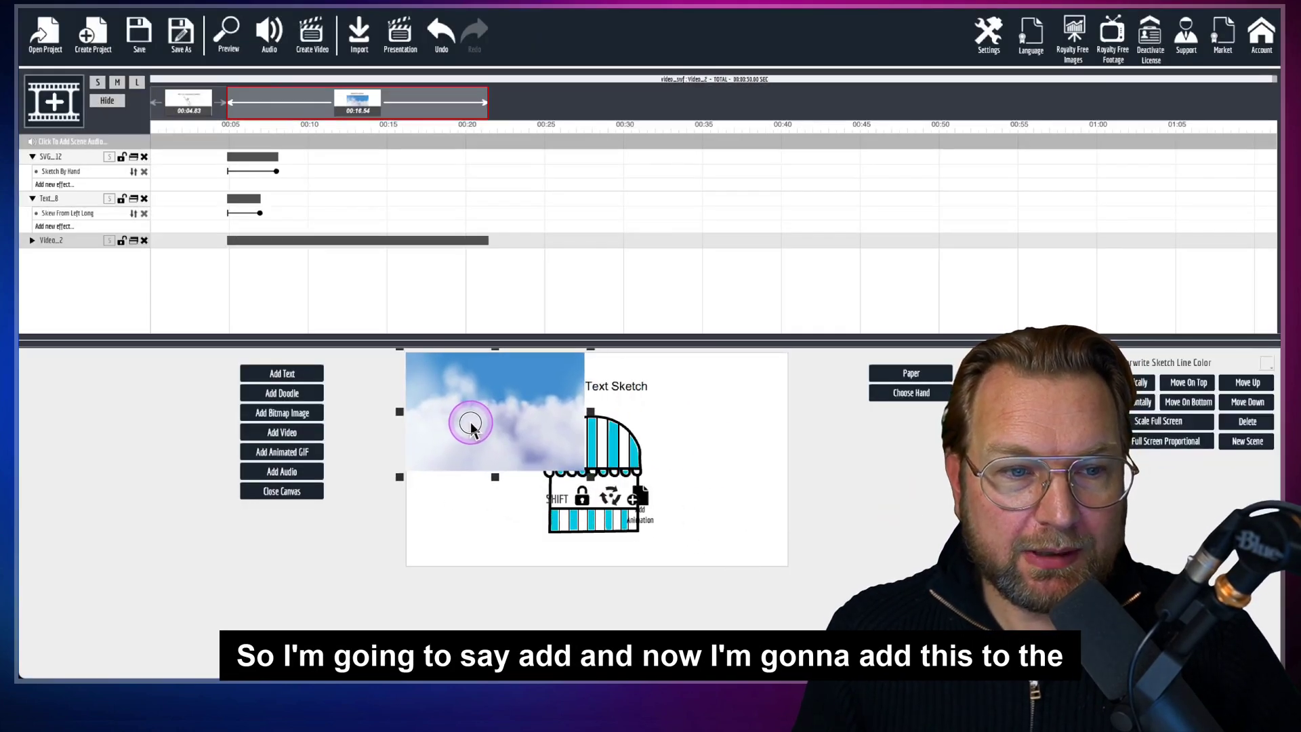
left_click_drag(591, 477, 717, 542)
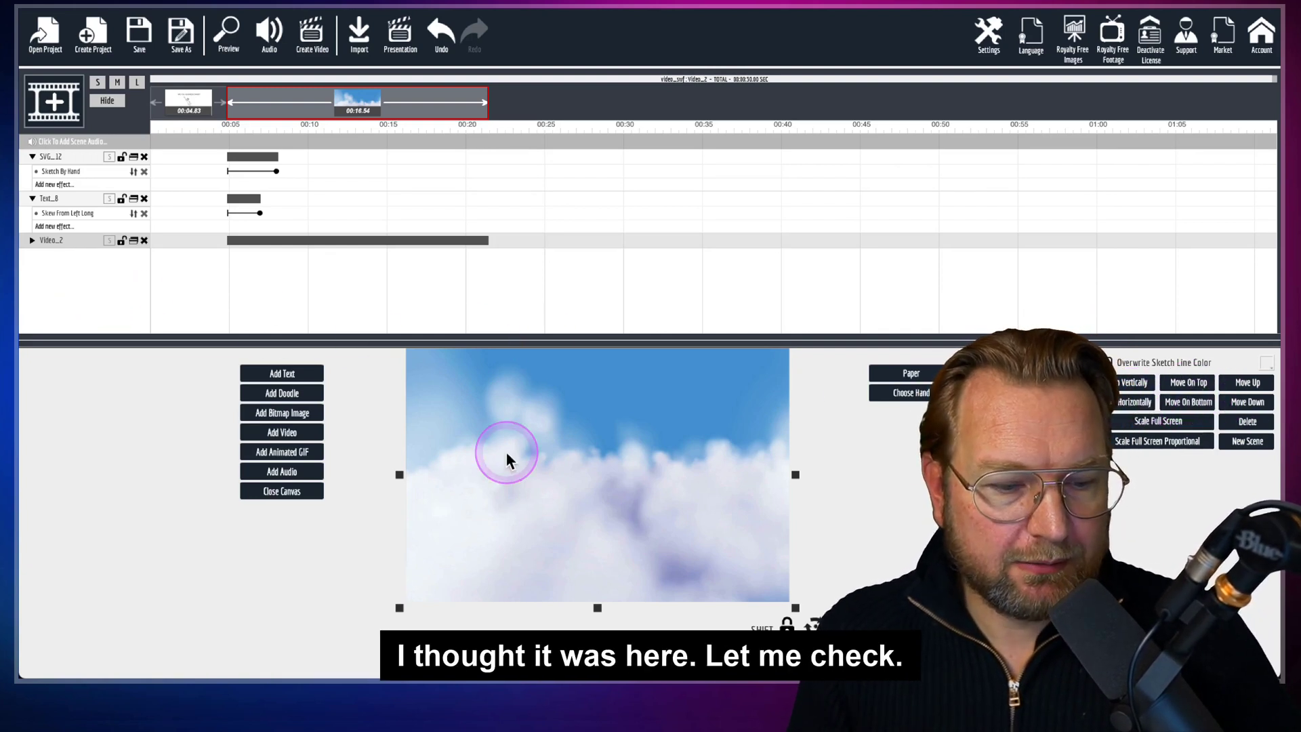
scroll(668, 474, "up", 2)
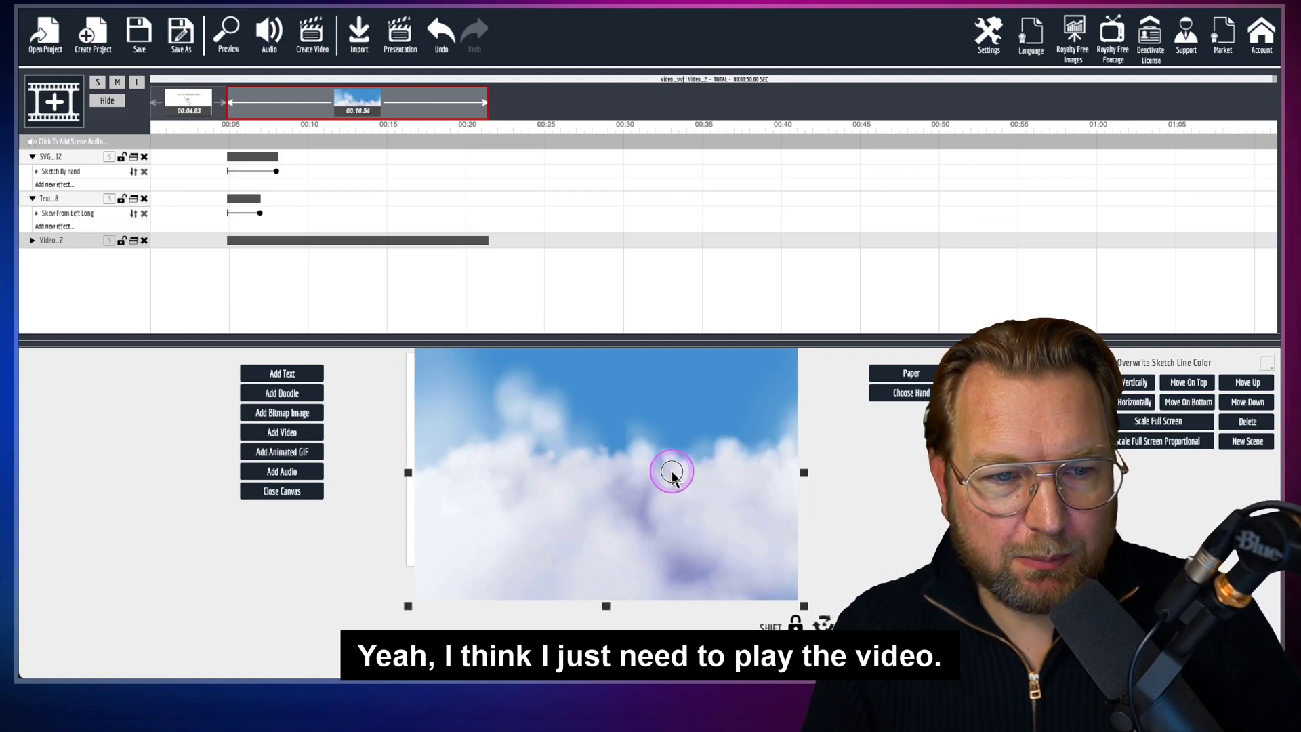
scroll(673, 520, "down", 2)
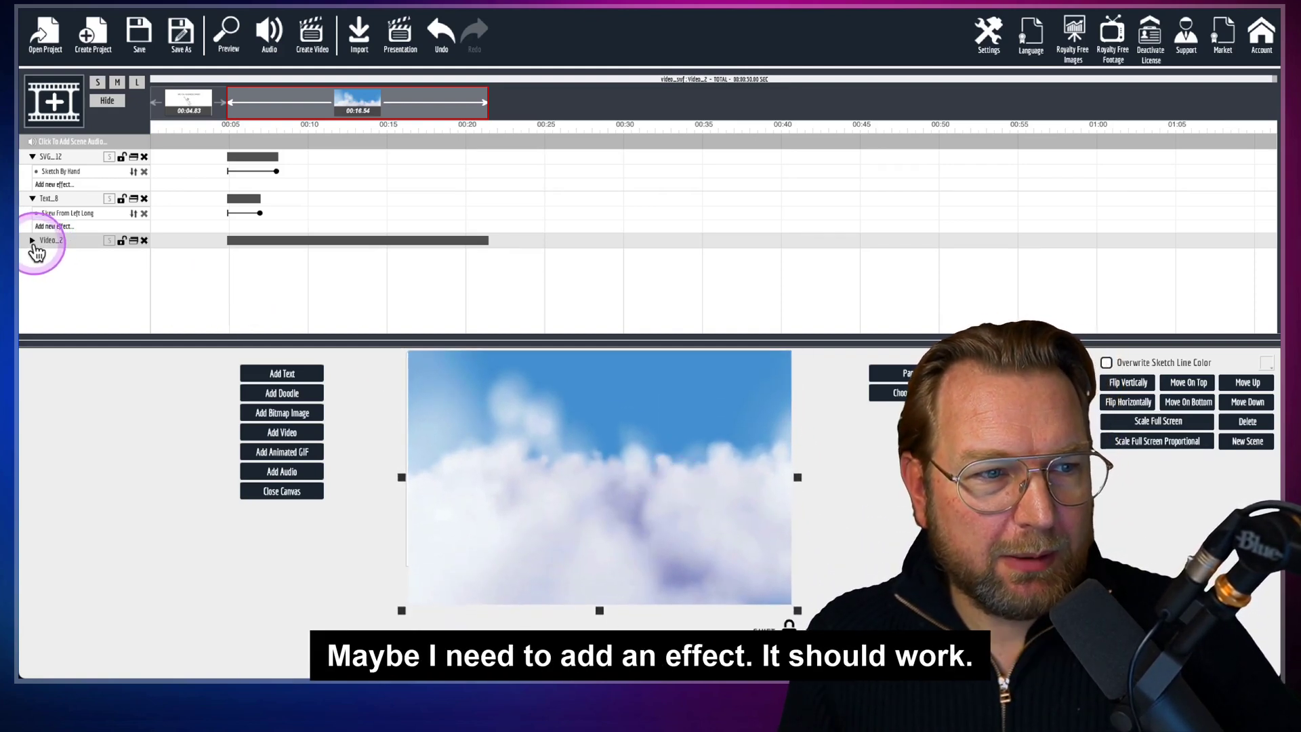
Step: Show the video layer's effects, then close the canvas and check how the scene plays with the video
left_click(31, 241)
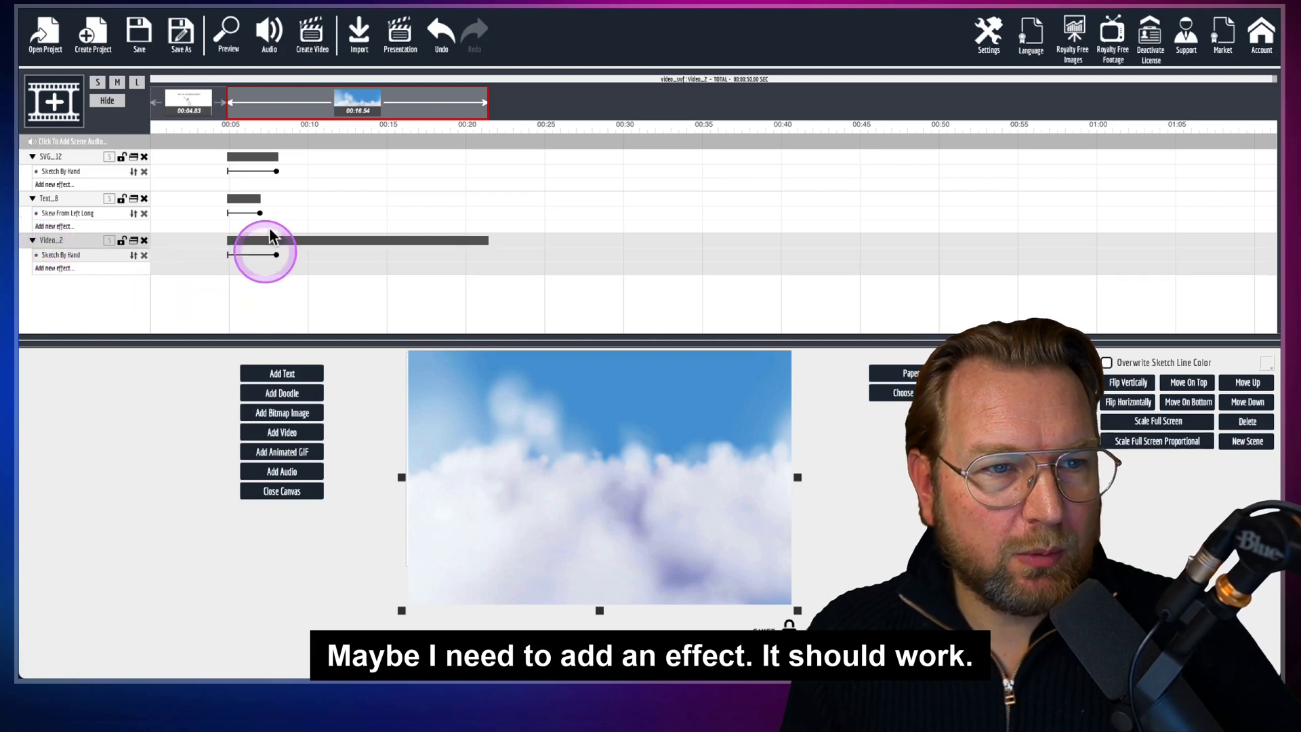
left_click(288, 494)
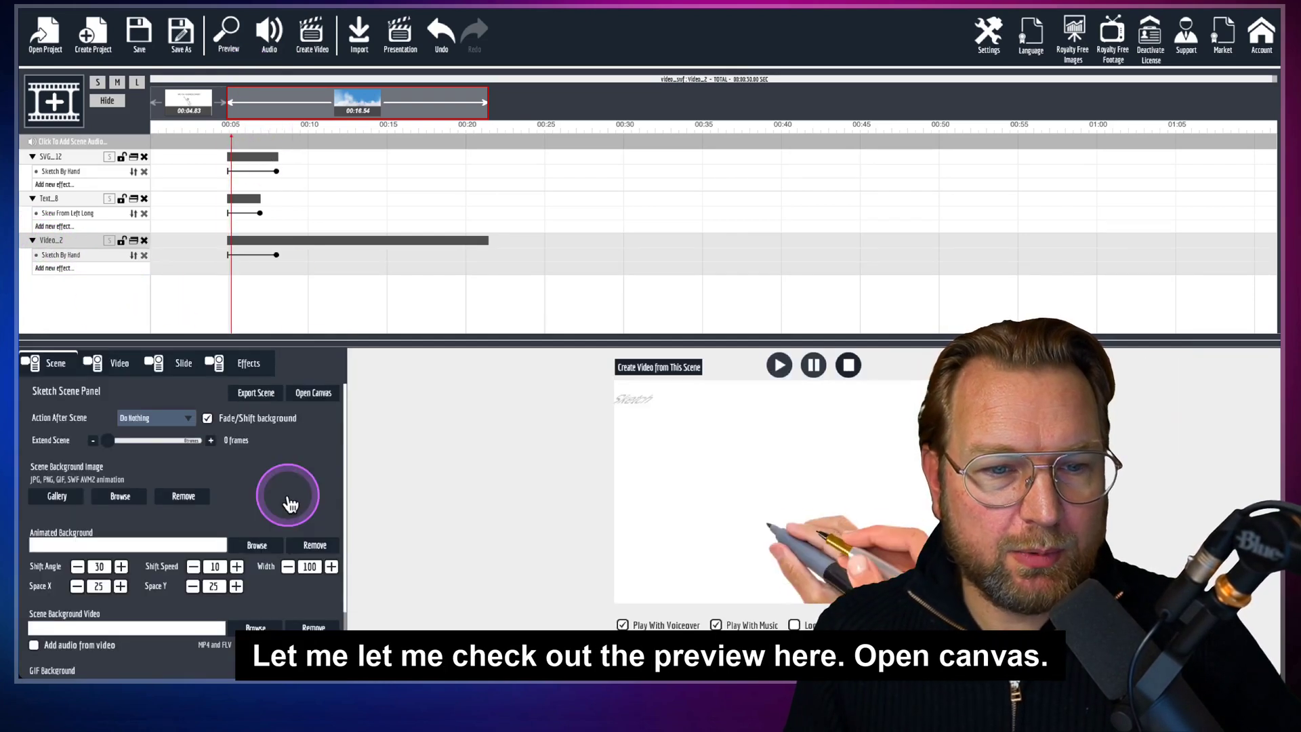
left_click(285, 538)
left_click(724, 505)
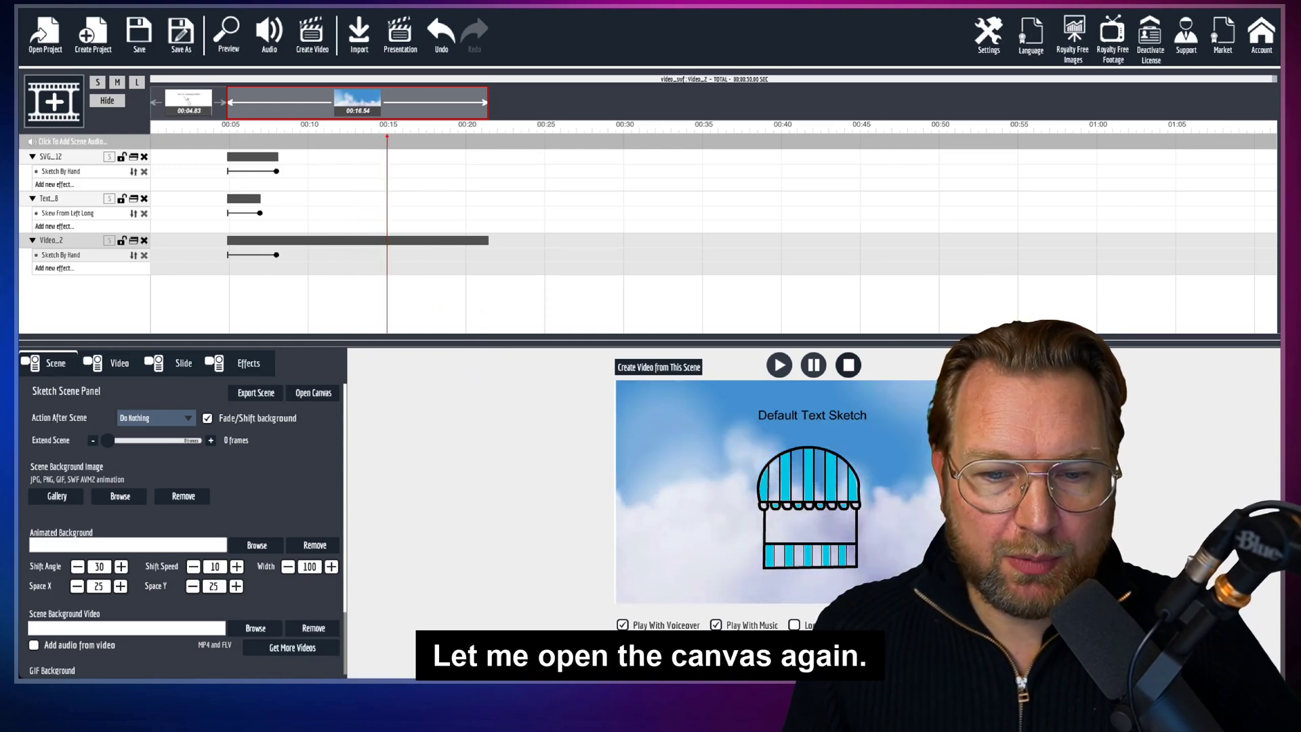
Step: Reopen the canvas and shrink the clouds video to a small picture less than half the canvas width
left_click(313, 392)
mouse_move(487, 400)
left_mouse_down()
mouse_move(568, 410)
mouse_move(527, 521)
left_mouse_up()
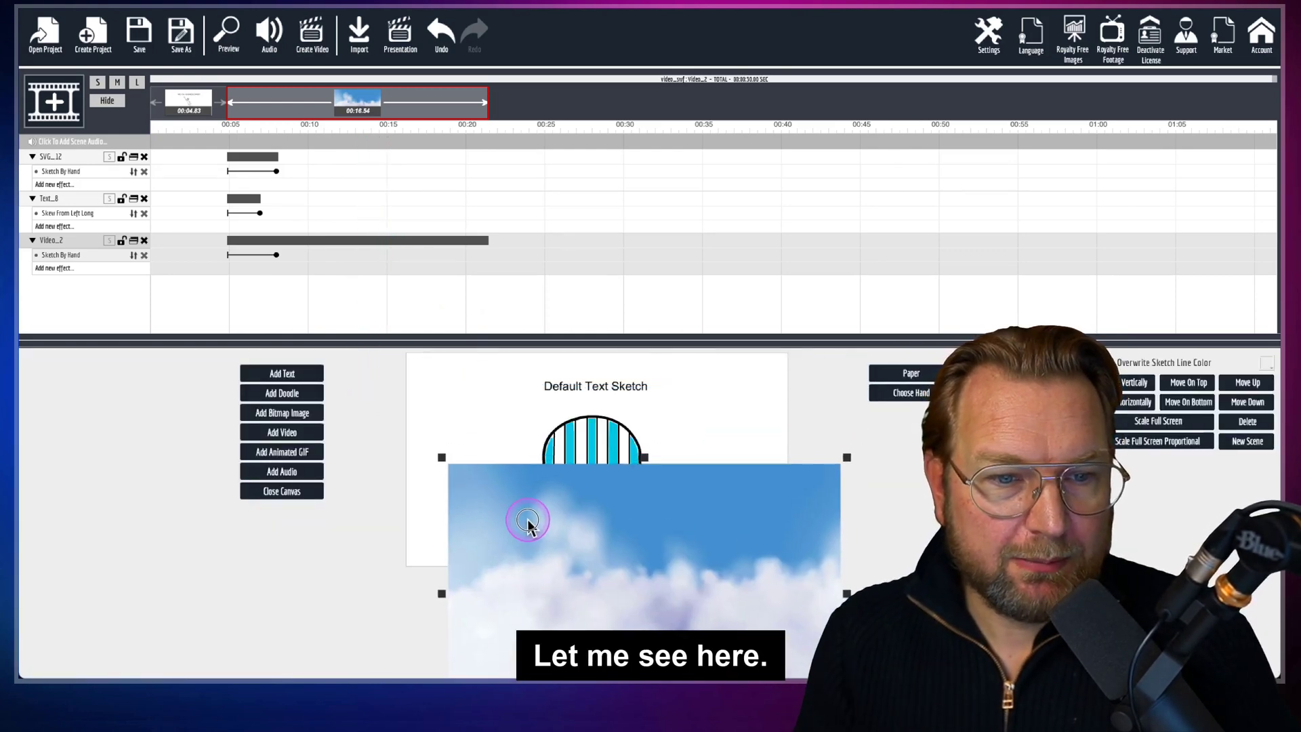
left_click(630, 396)
left_click(603, 441)
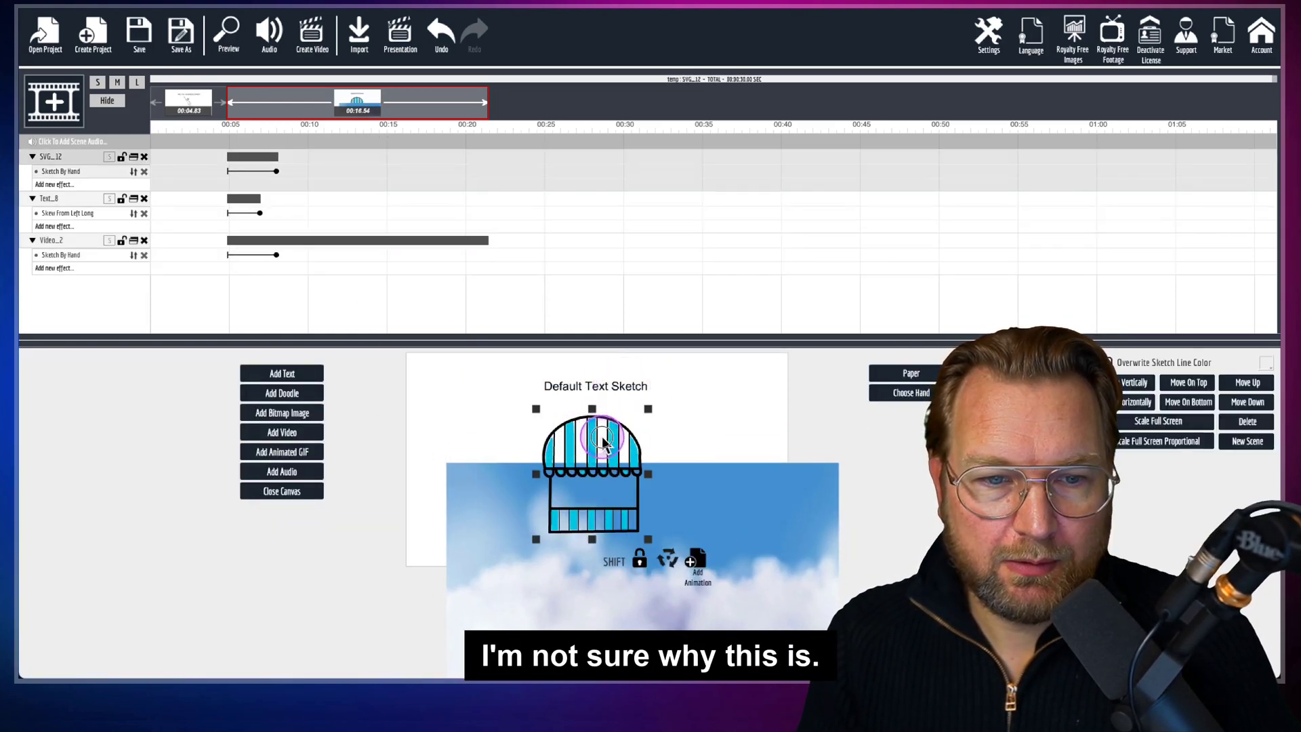
left_click_drag(685, 530, 646, 420)
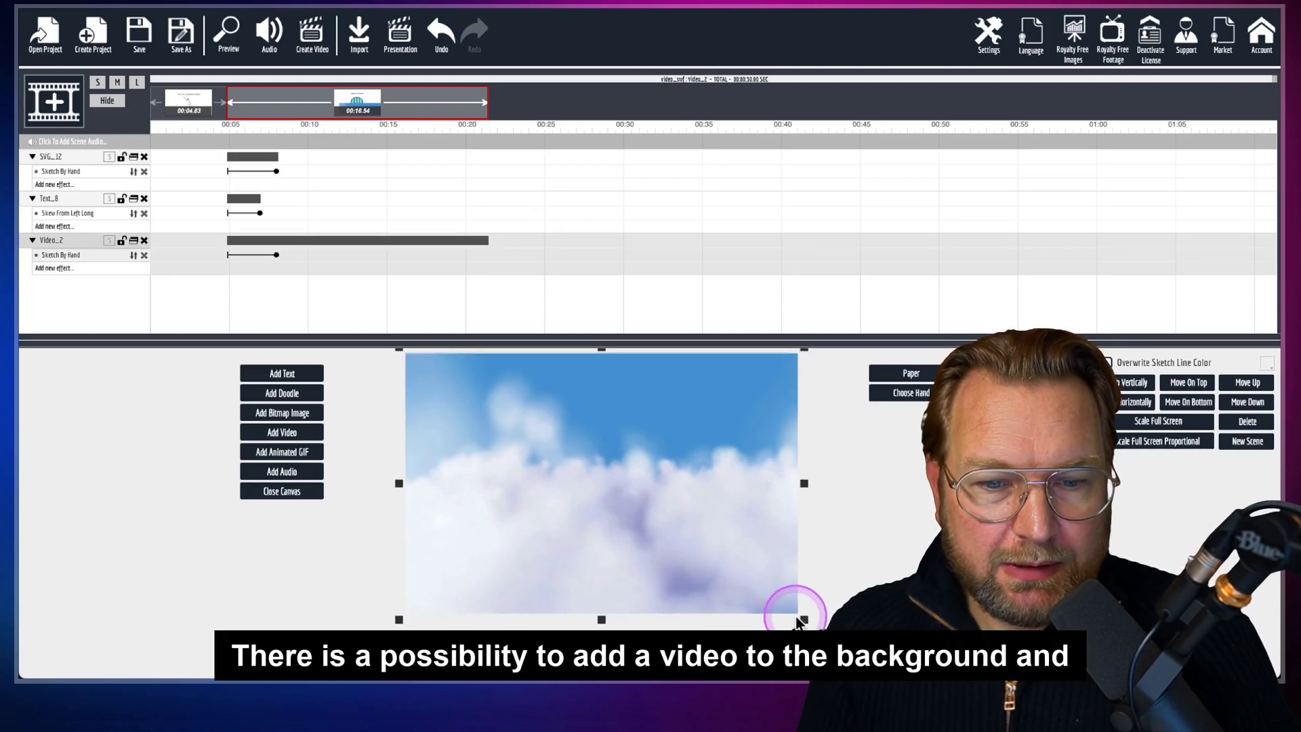
left_click_drag(803, 620, 527, 418)
Step: Arrange the kiosk doodle on the canvas's right half and the clouds video on its left half, with the text directly above the video
left_click_drag(622, 459, 712, 444)
left_click_drag(543, 447, 572, 466)
left_click_drag(595, 393, 527, 421)
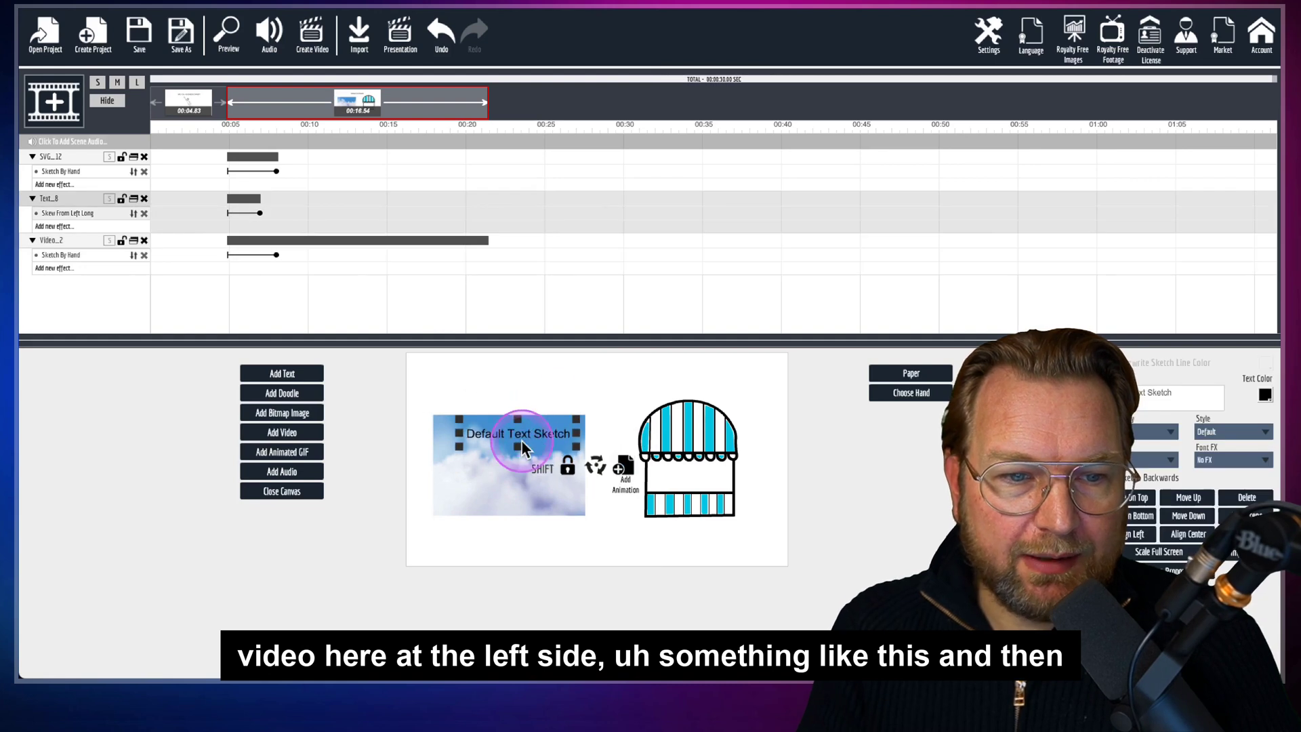
left_click(531, 472)
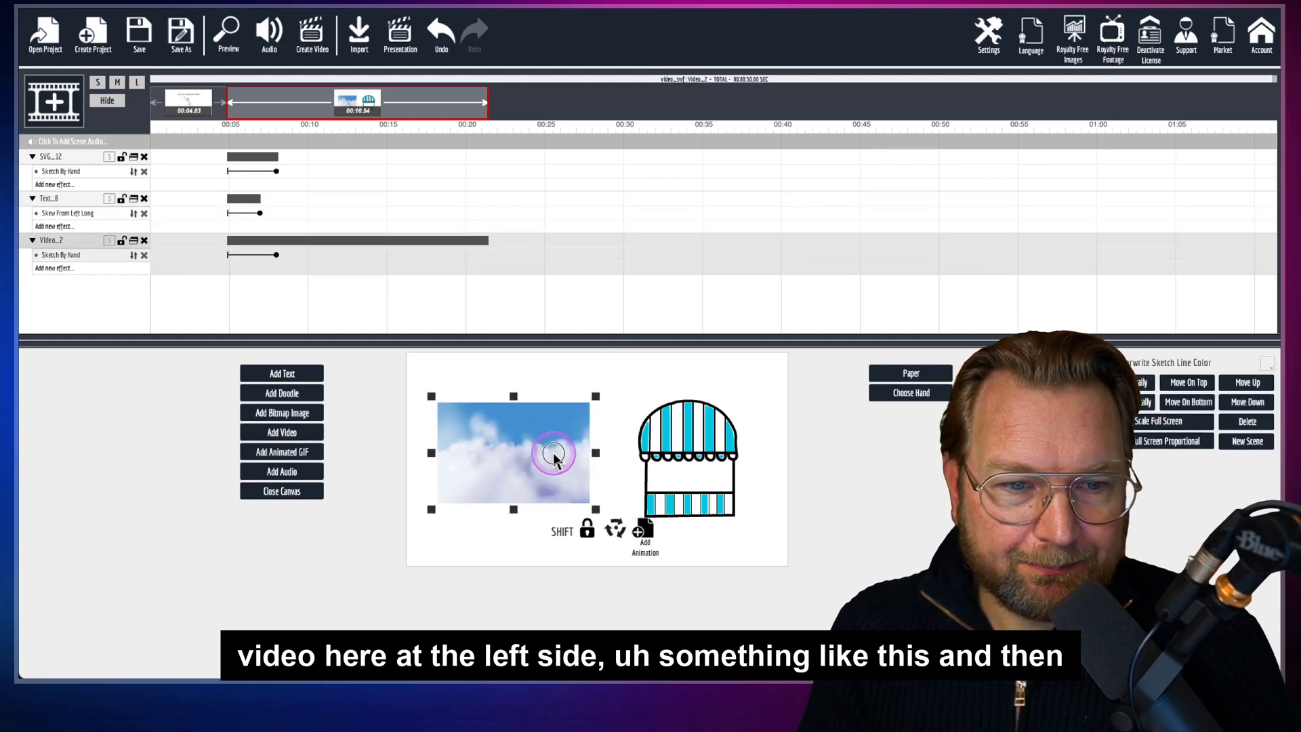
left_click_drag(556, 446, 555, 485)
left_click(546, 429)
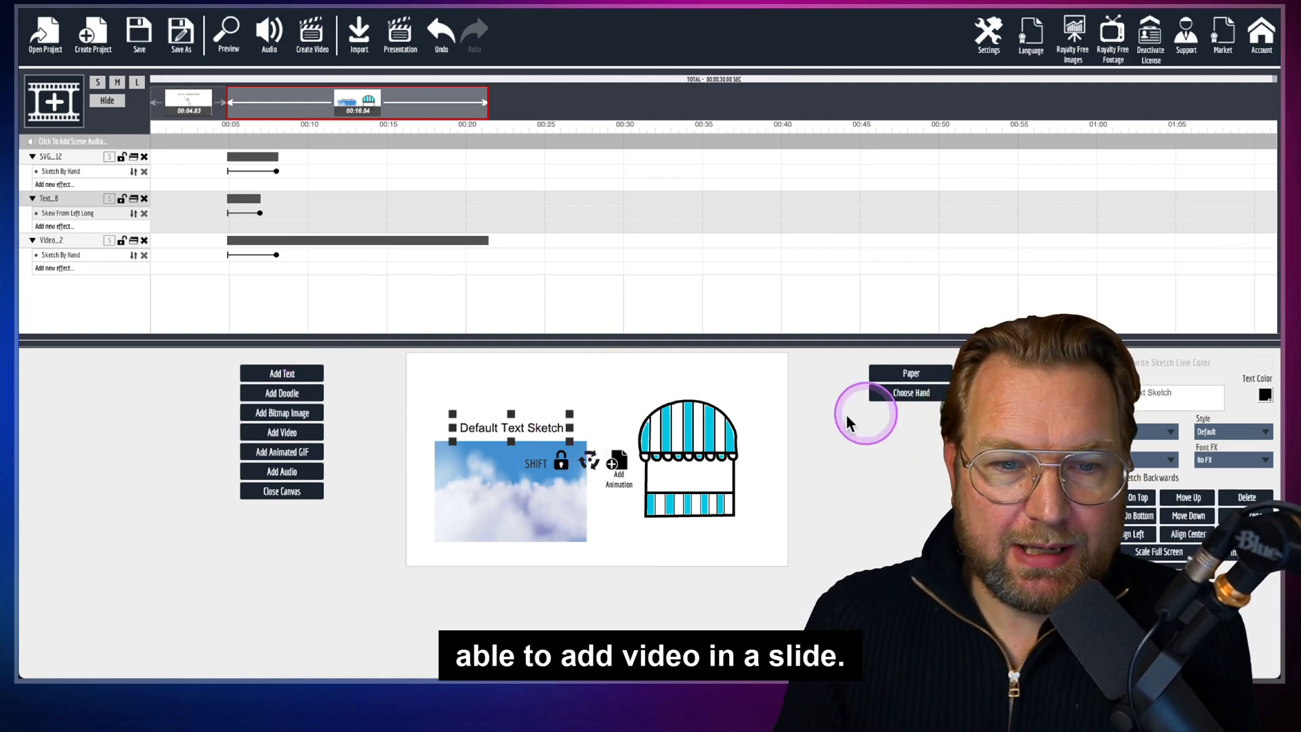
Step: Close the canvas and look through the scene's image, animated, video and GIF background settings
left_click(283, 497)
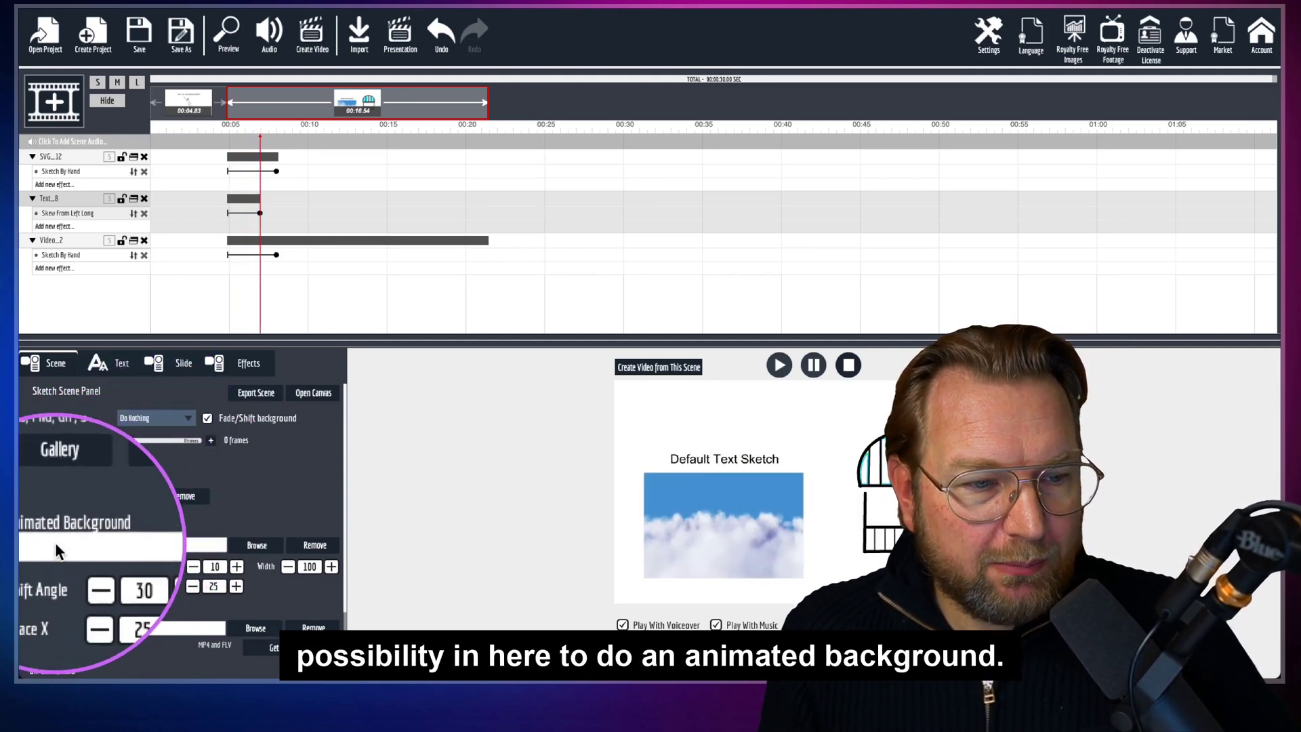
scroll(74, 582, "down", 3)
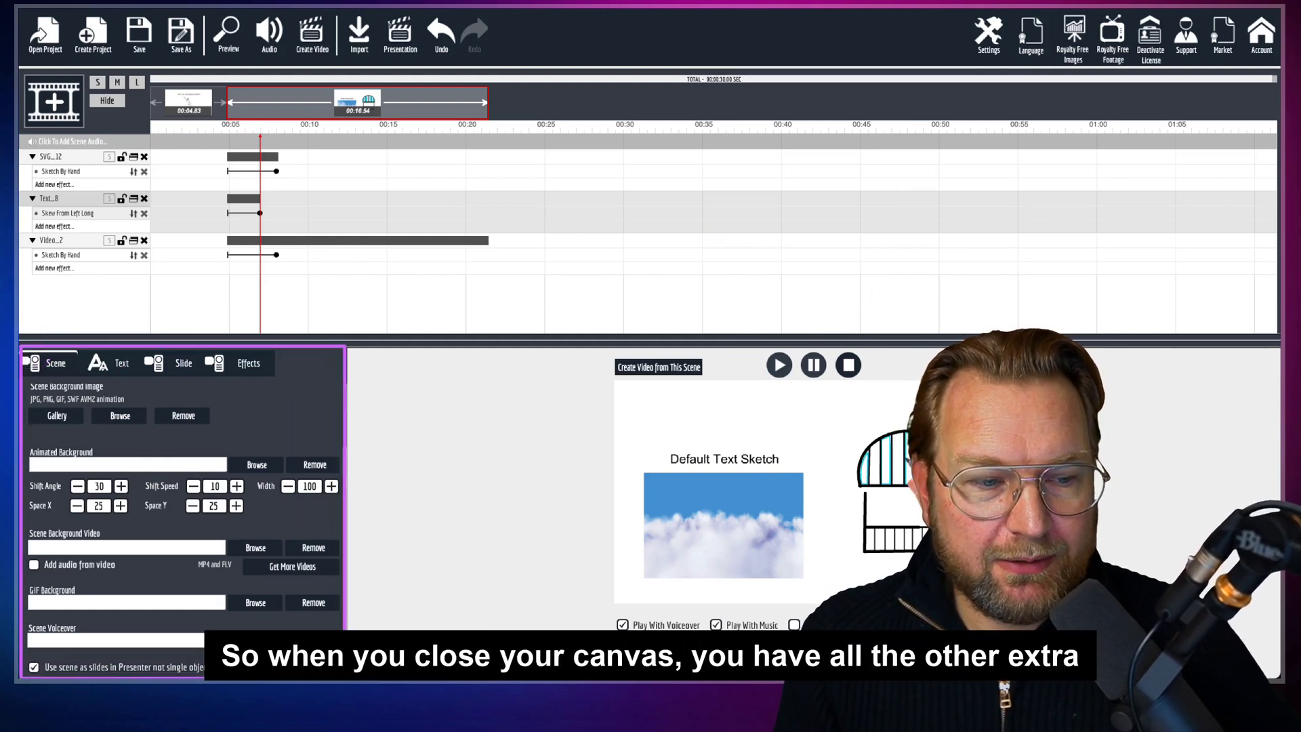
Step: Look through the second scene's text and slide settings, then the first scene's slide and effects settings
mouse_move(341, 654)
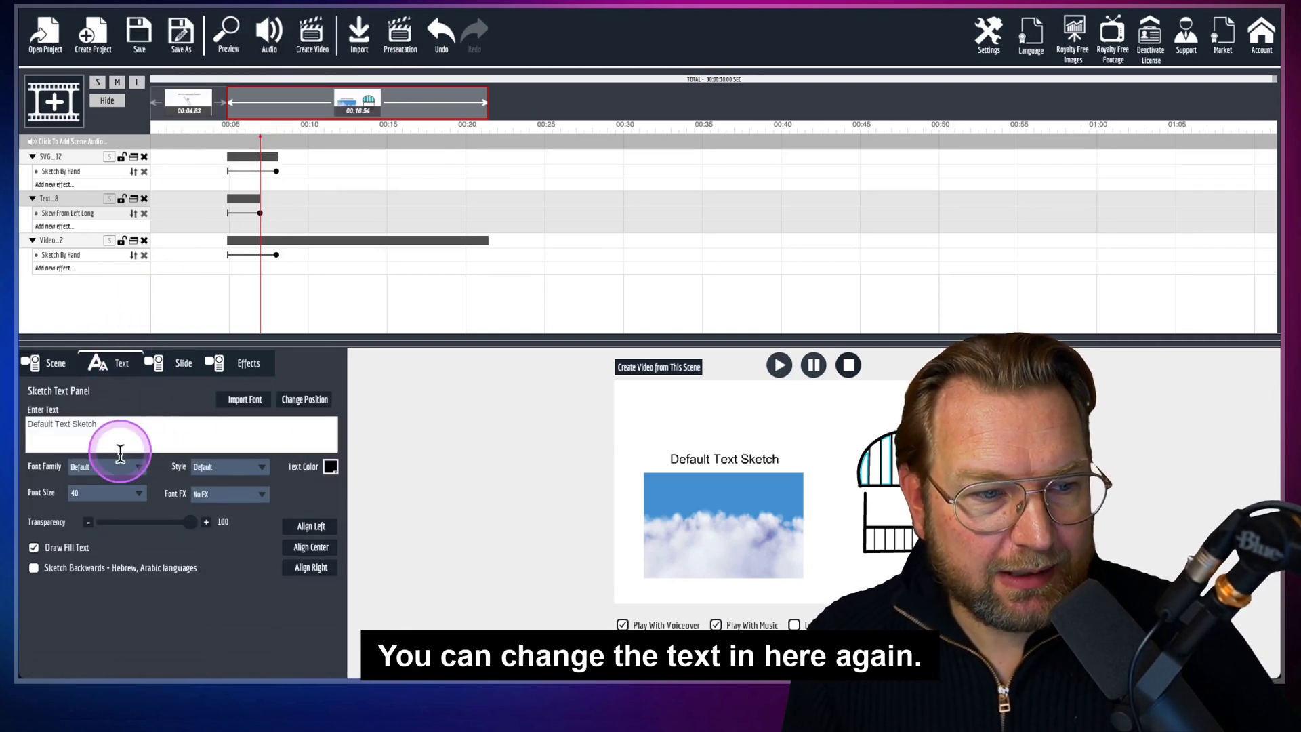
left_click(290, 570)
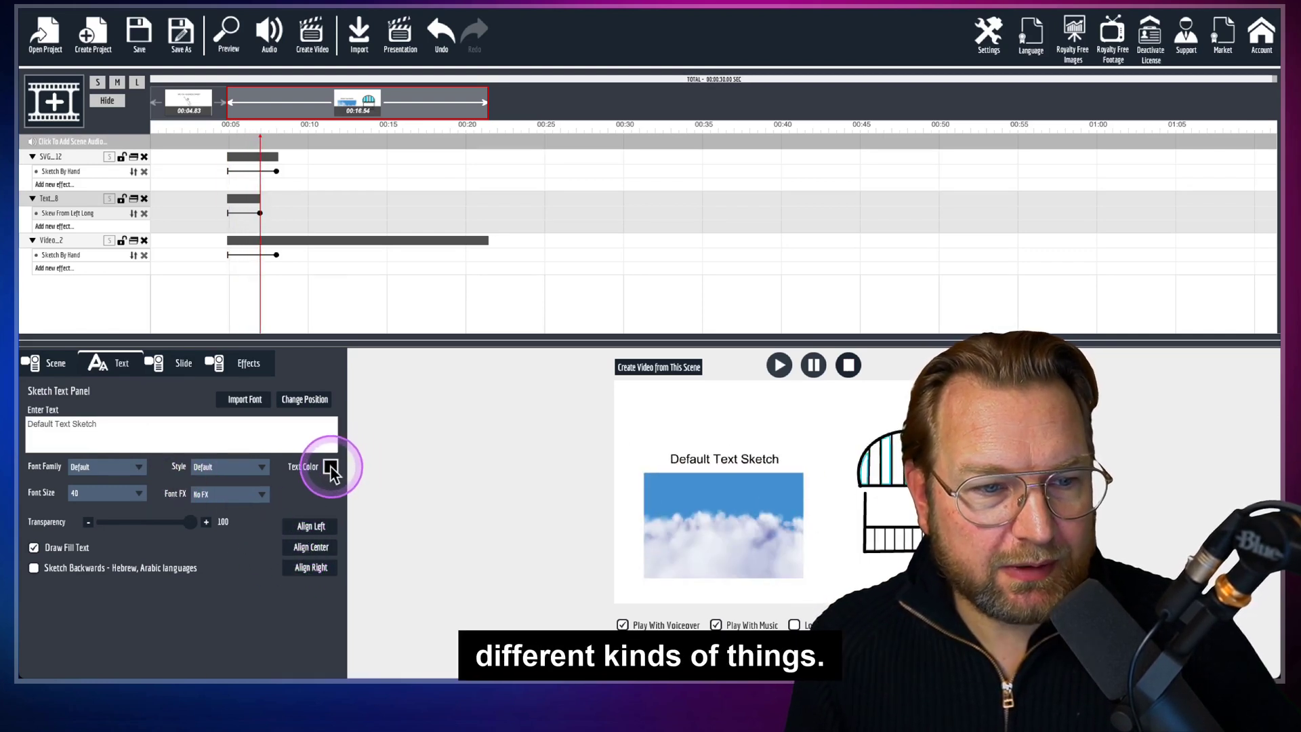
left_click(175, 373)
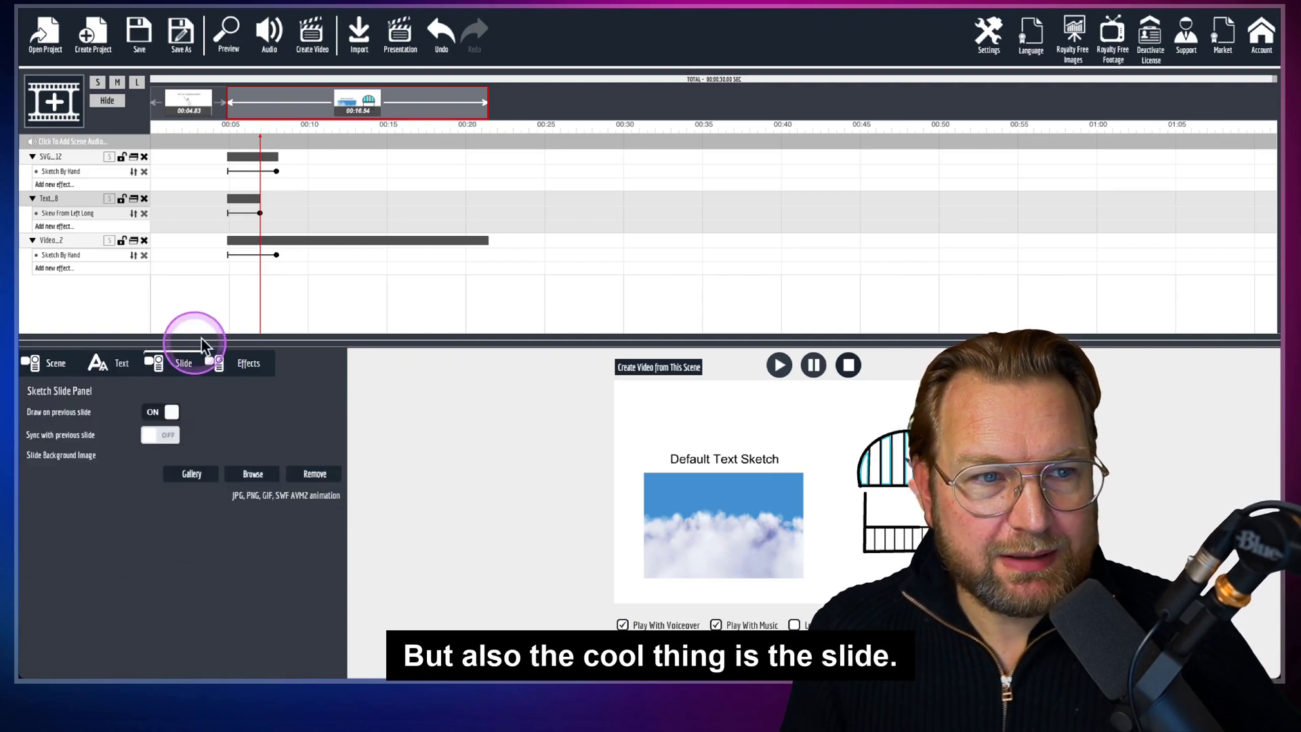
left_click(191, 105)
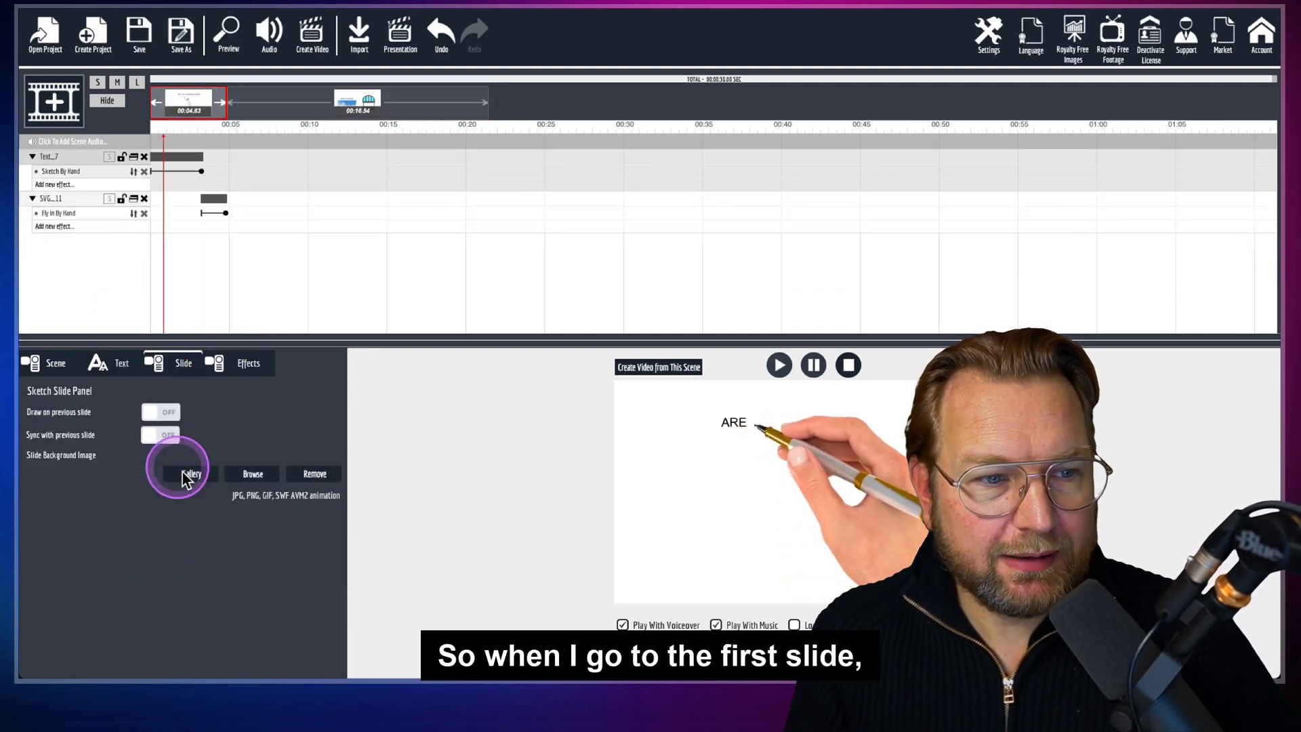
left_click(248, 366)
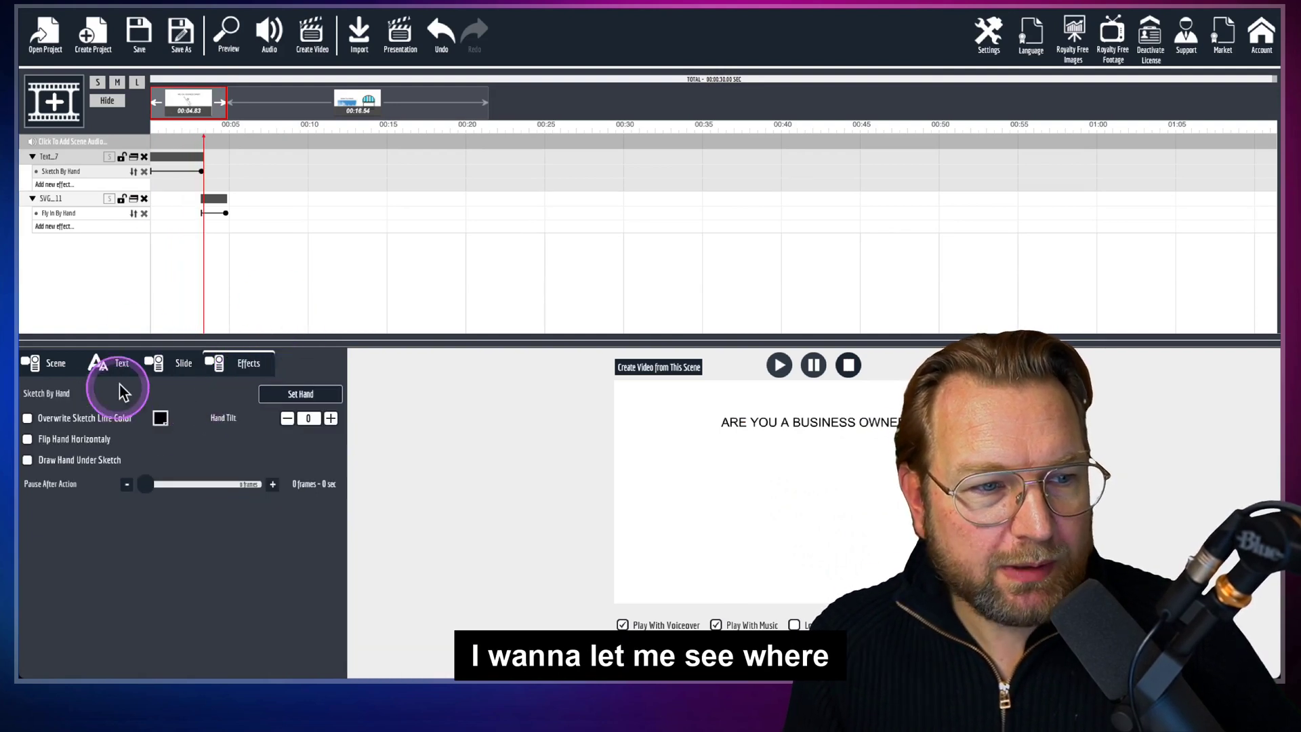
left_click(165, 366)
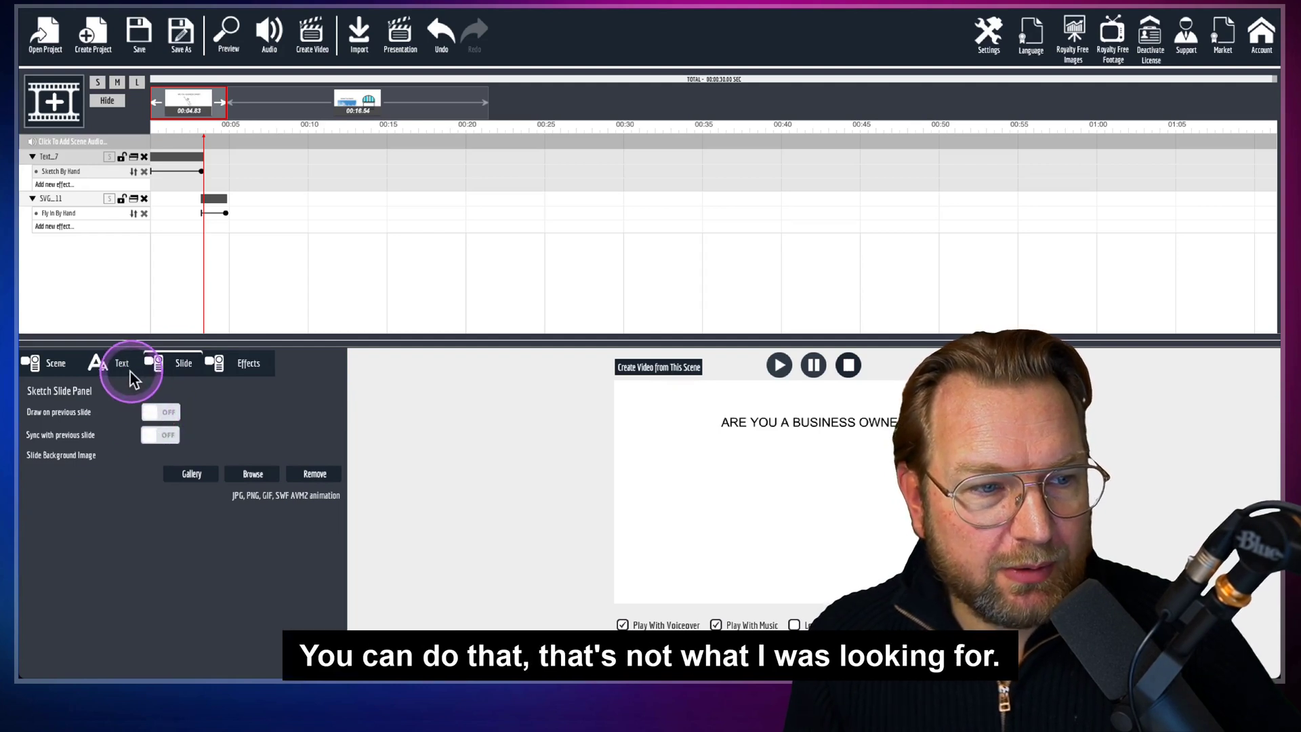
left_click(231, 366)
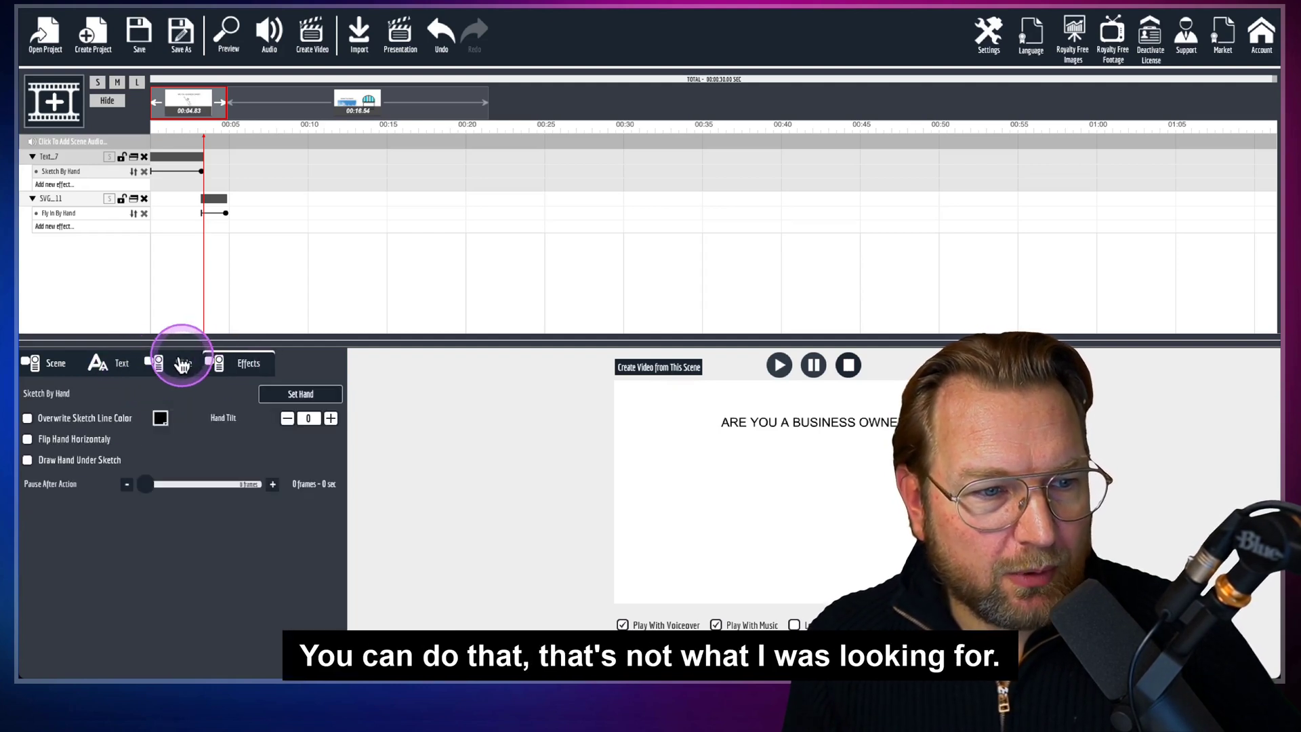
Step: Look through the second scene's scene settings up to the Action After Scene option
left_click(58, 365)
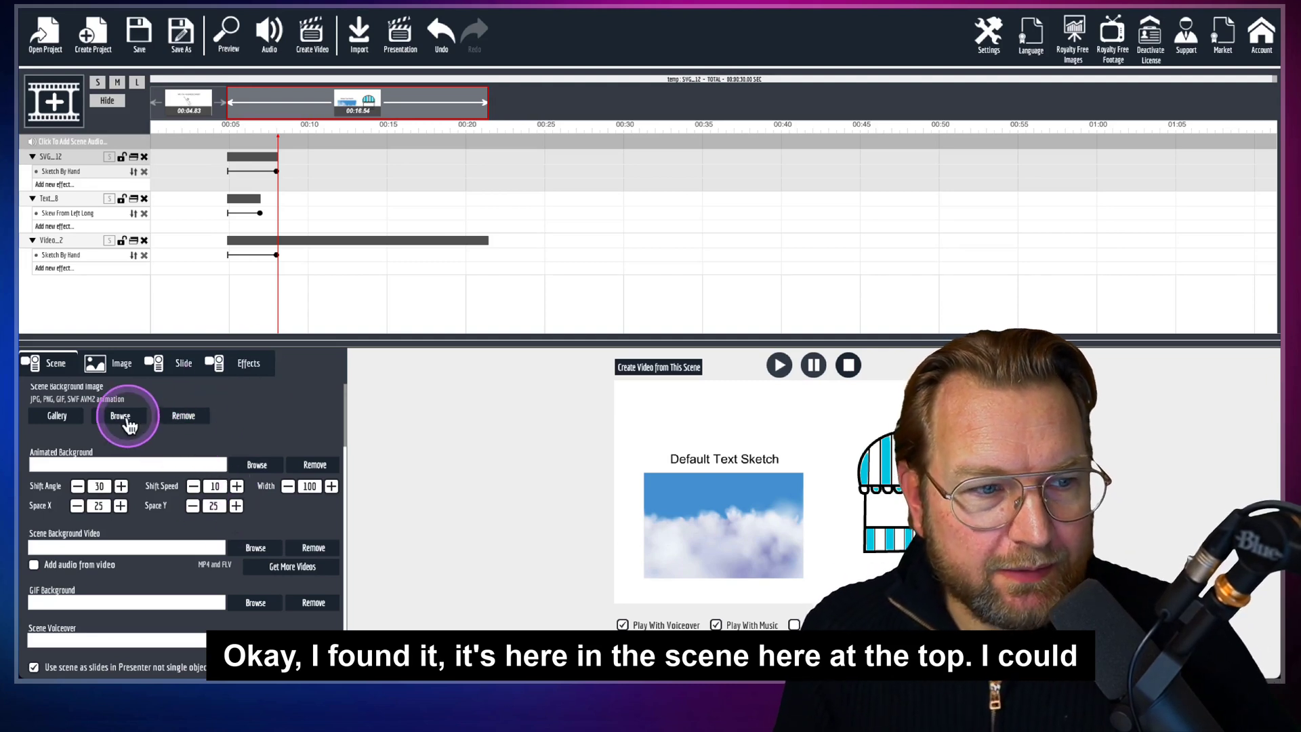
scroll(139, 411, "up", 3)
scroll(128, 428, "down", 3)
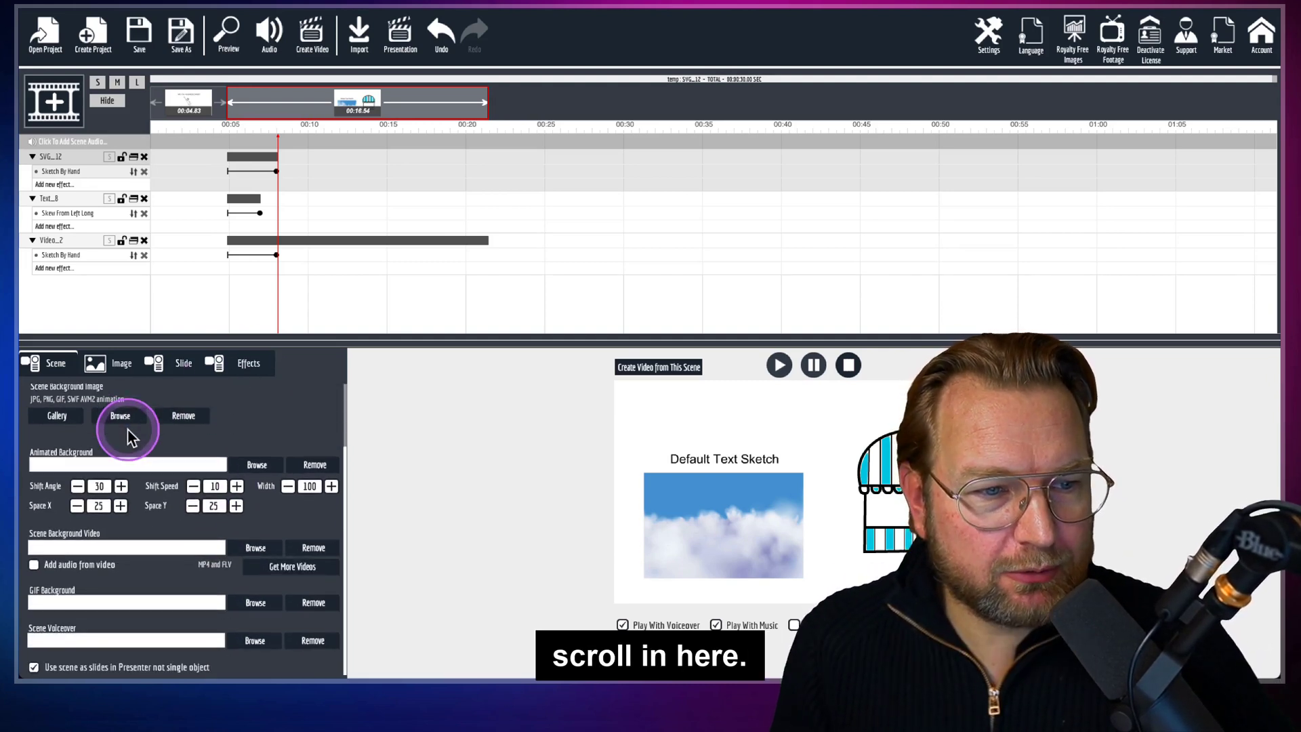
scroll(127, 428, "up", 4)
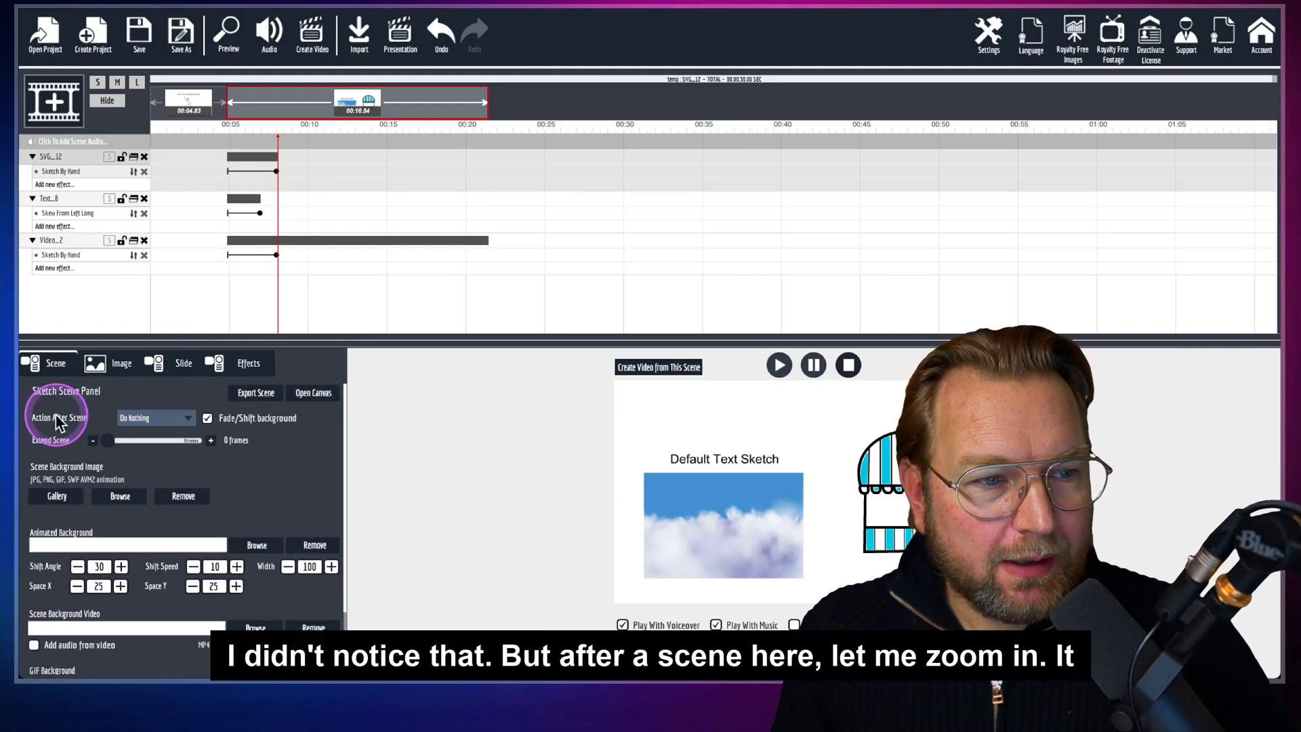
key("F11")
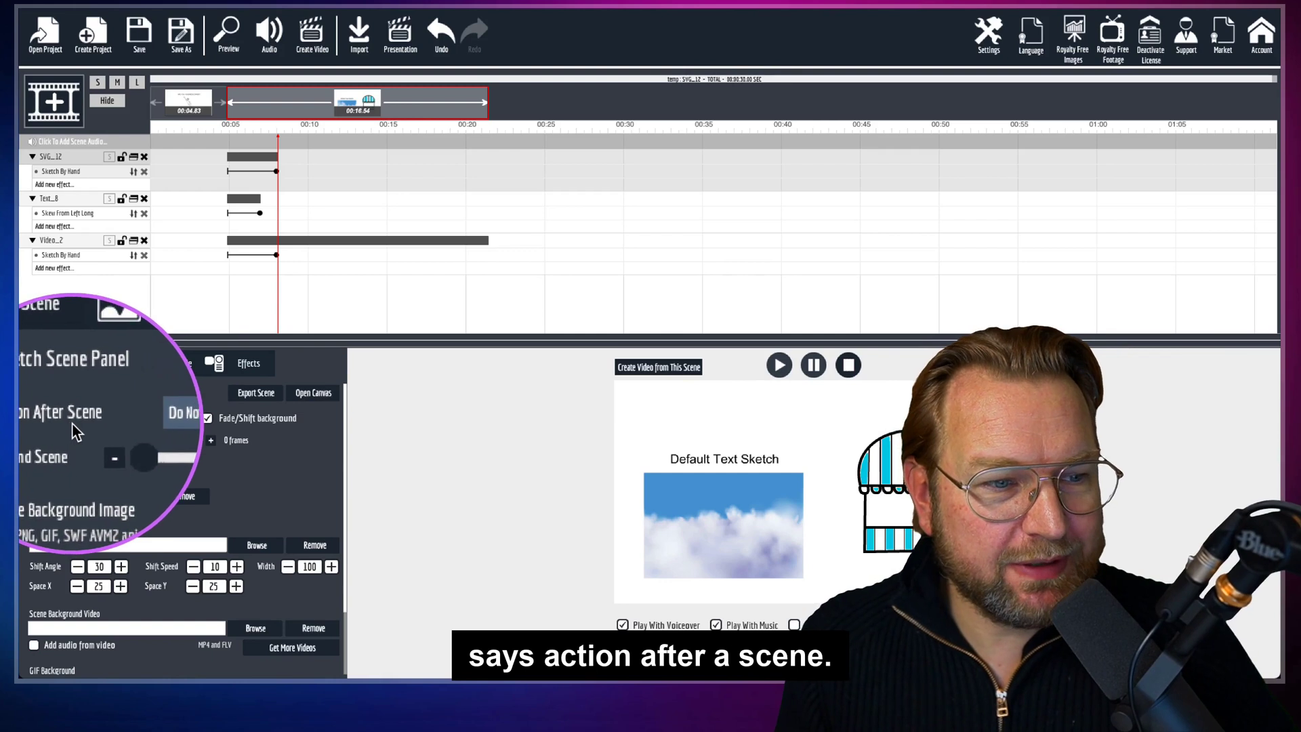
key("F11")
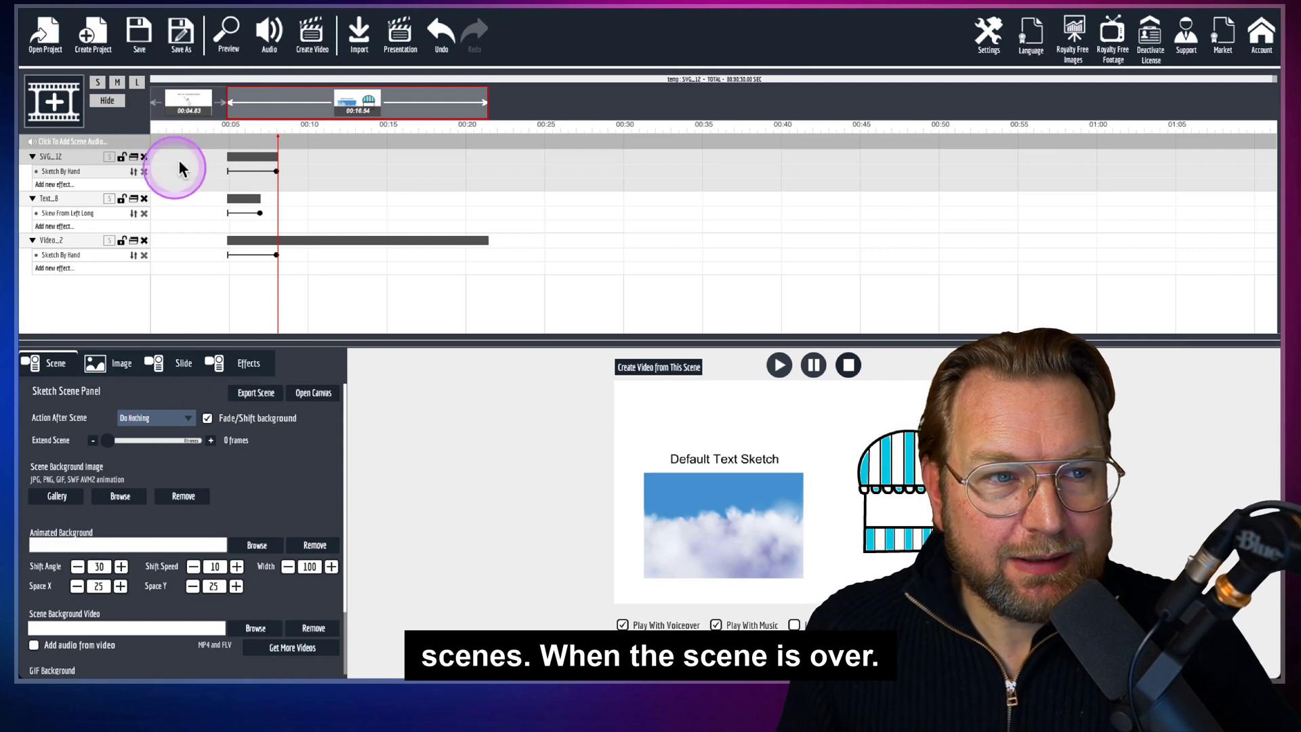
Step: Set the first scene's Action After Scene to Lots of Circles
left_click(189, 102)
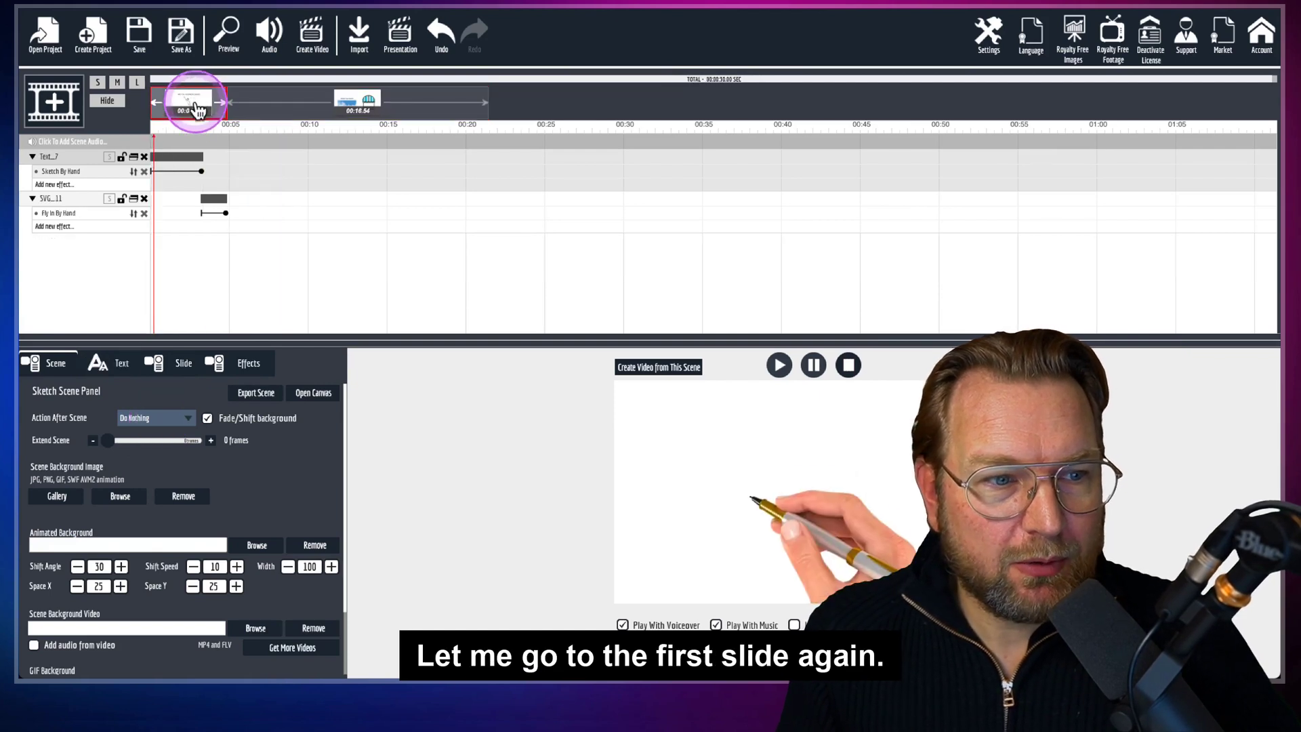
left_click(177, 417)
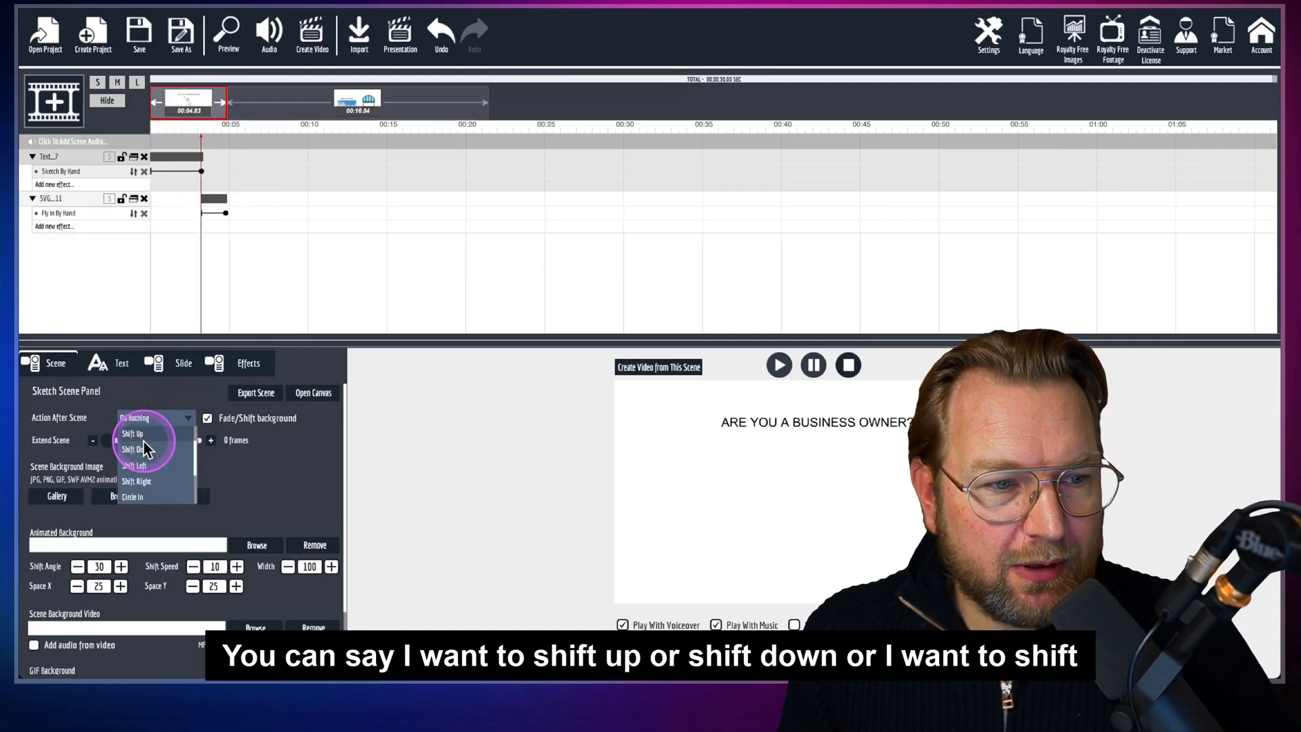
scroll(143, 474, "down", 3)
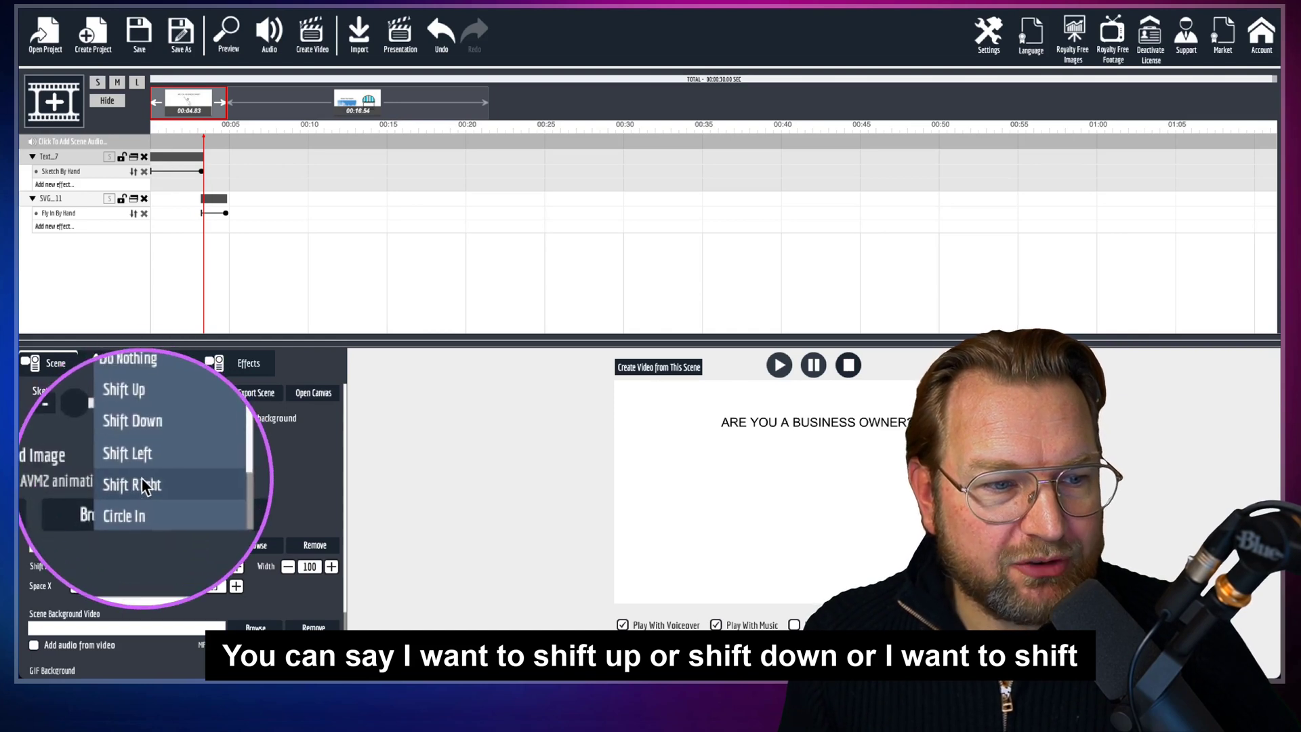
scroll(150, 440, "down", 2)
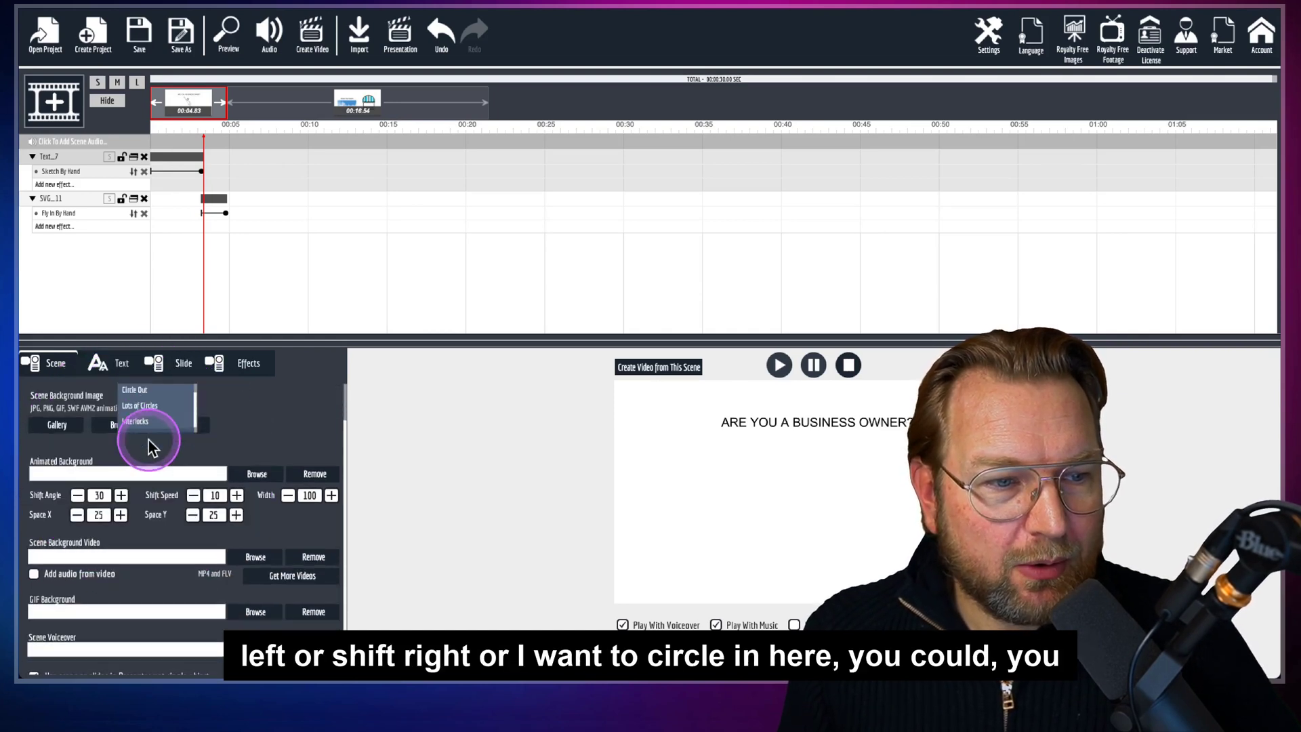
scroll(165, 474, "up", 3)
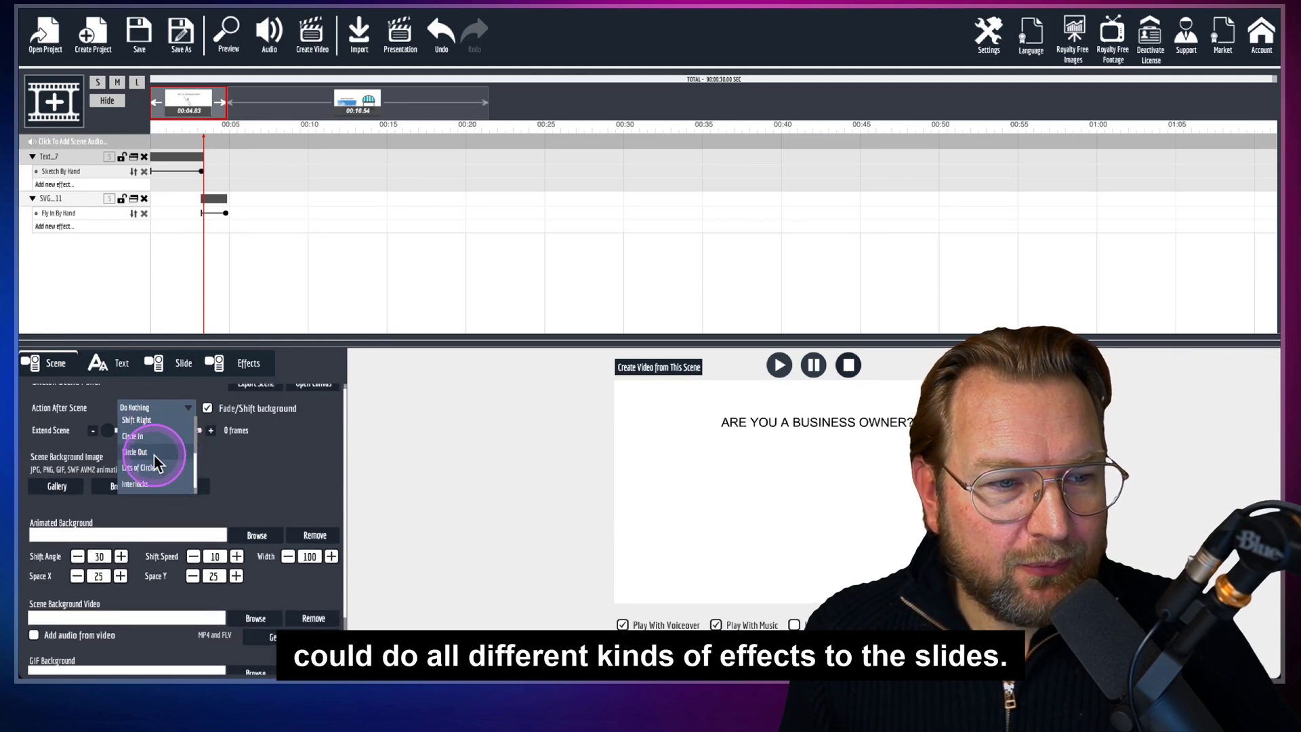
scroll(153, 454, "down", 1)
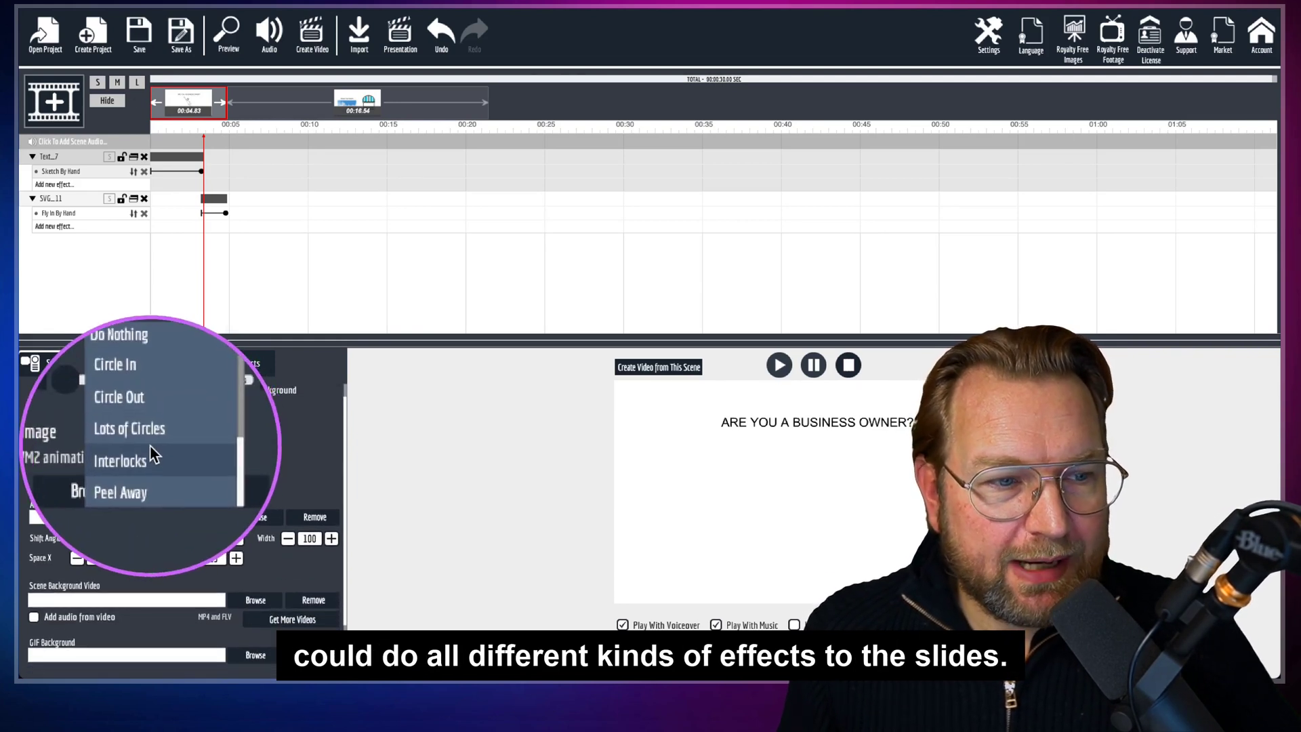
left_click(152, 439)
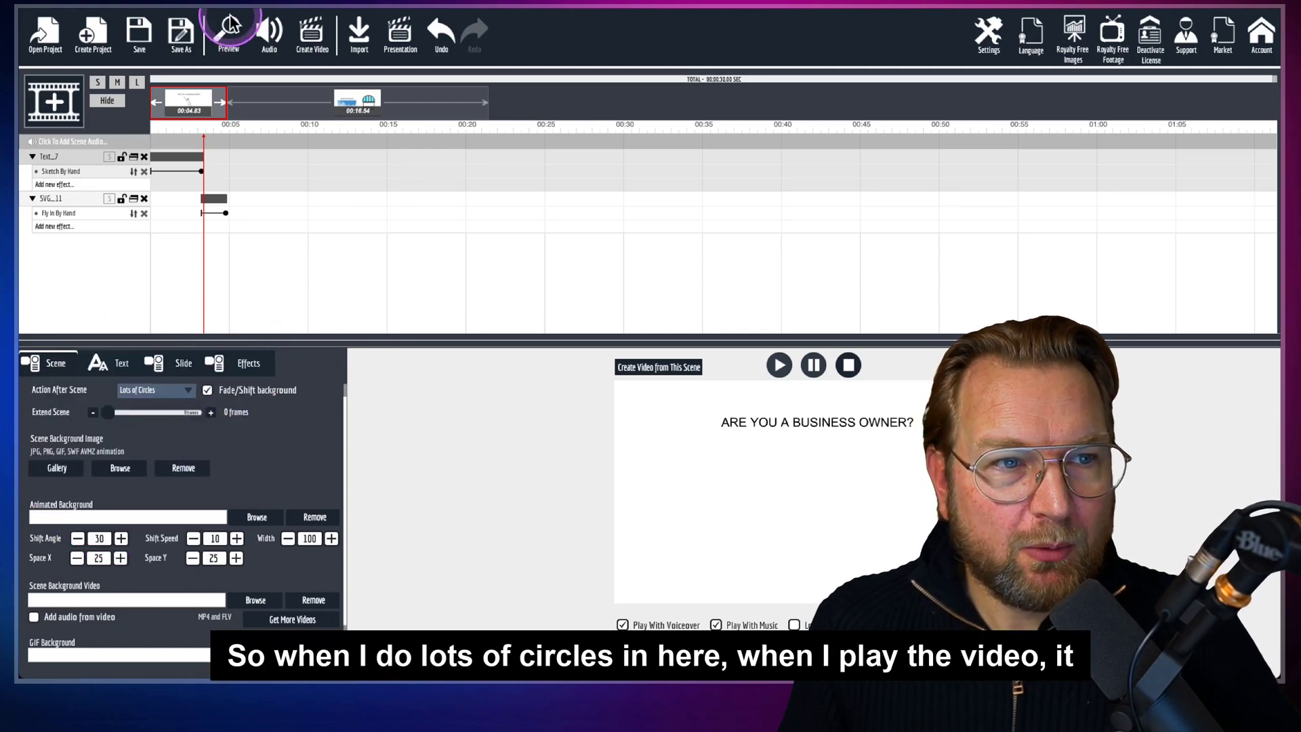
Step: Preview the video to check the transition between the two scenes, then close the preview
left_click(227, 34)
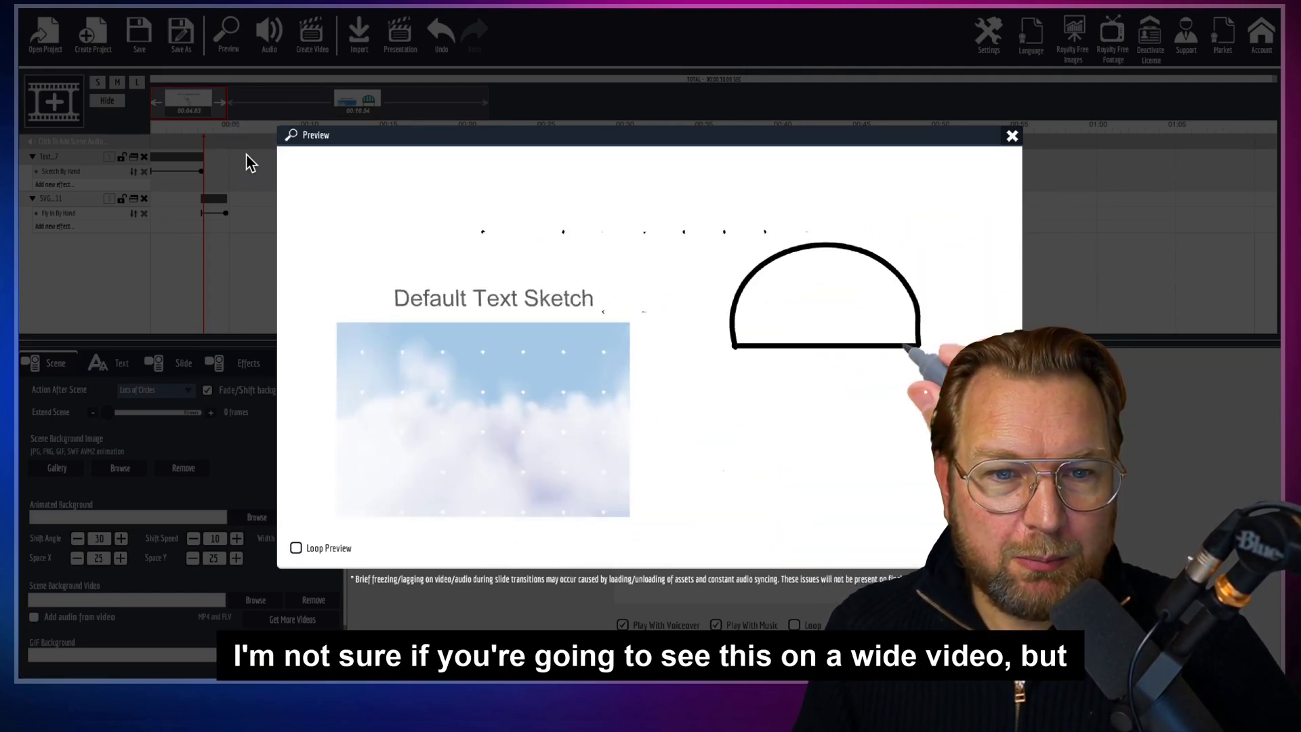
left_click(247, 197)
left_click(503, 279)
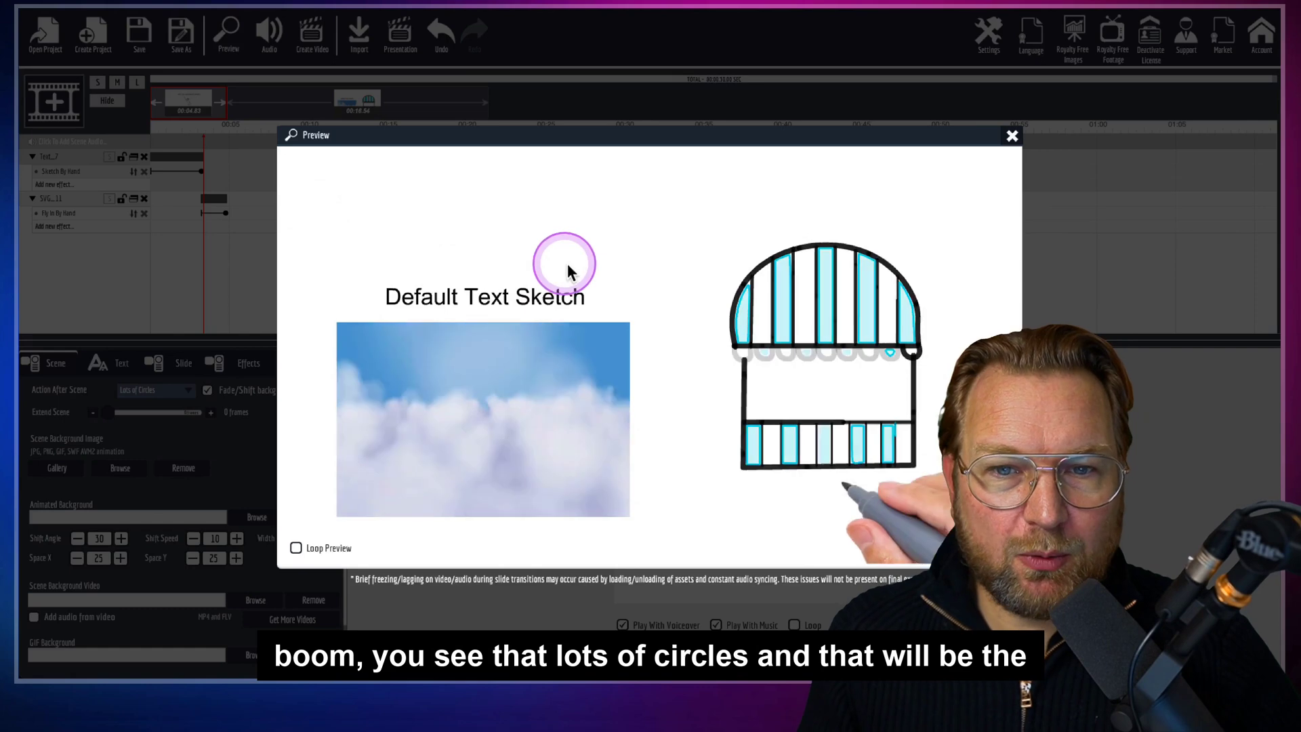
left_click(1011, 137)
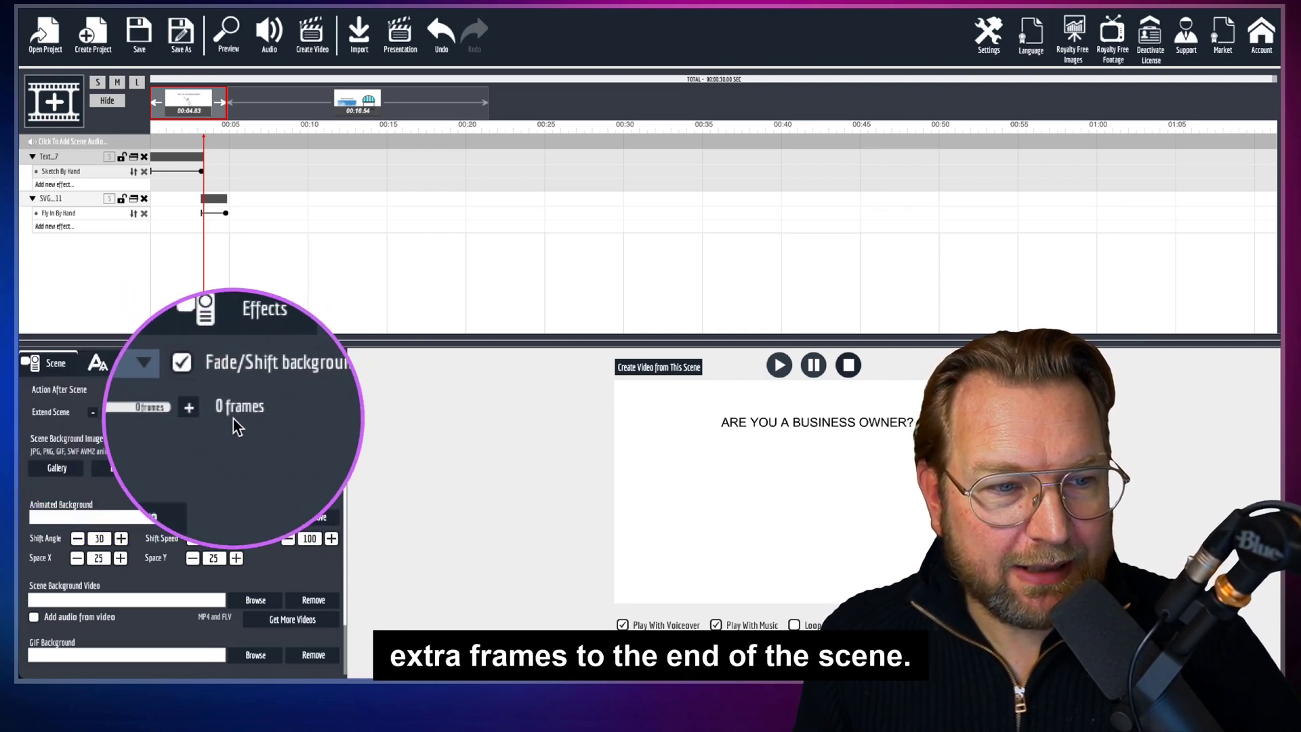
Step: Extend the first scene by 151 frames and preview the video to check the added pause
left_click_drag(114, 413, 229, 420)
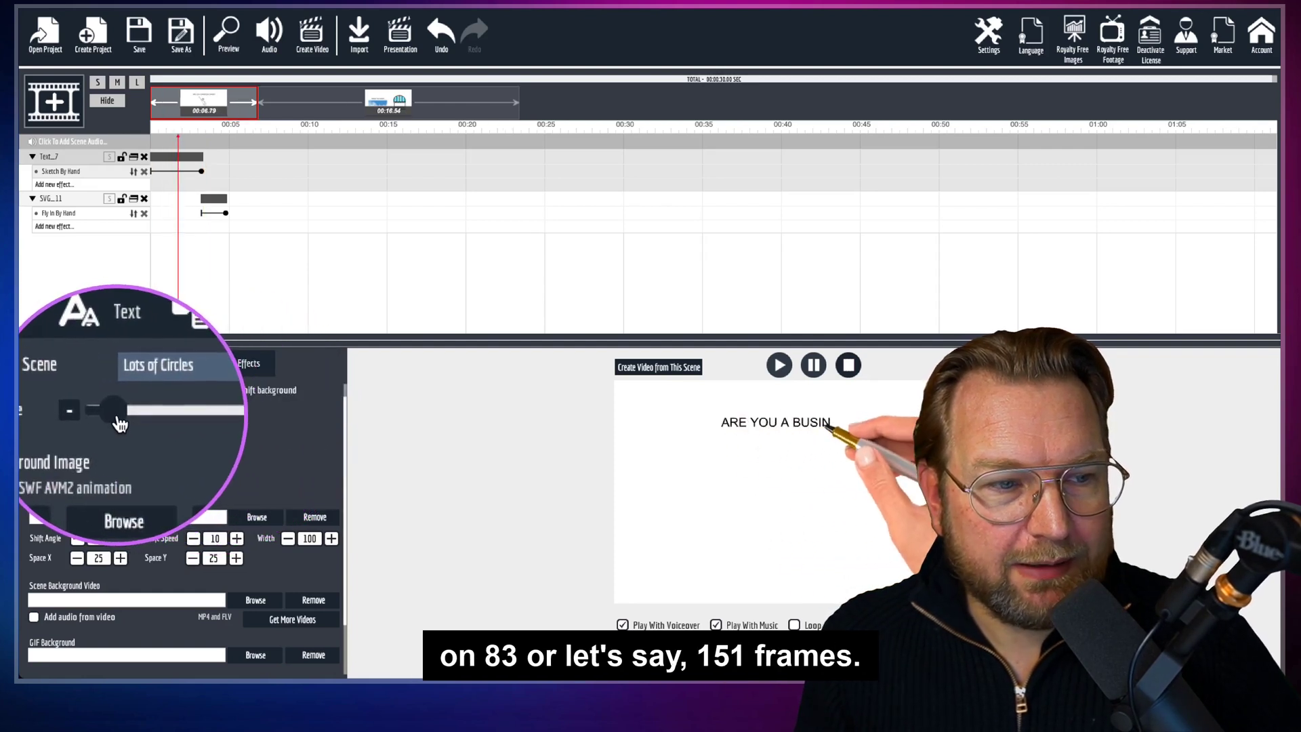
left_click_drag(123, 413, 121, 412)
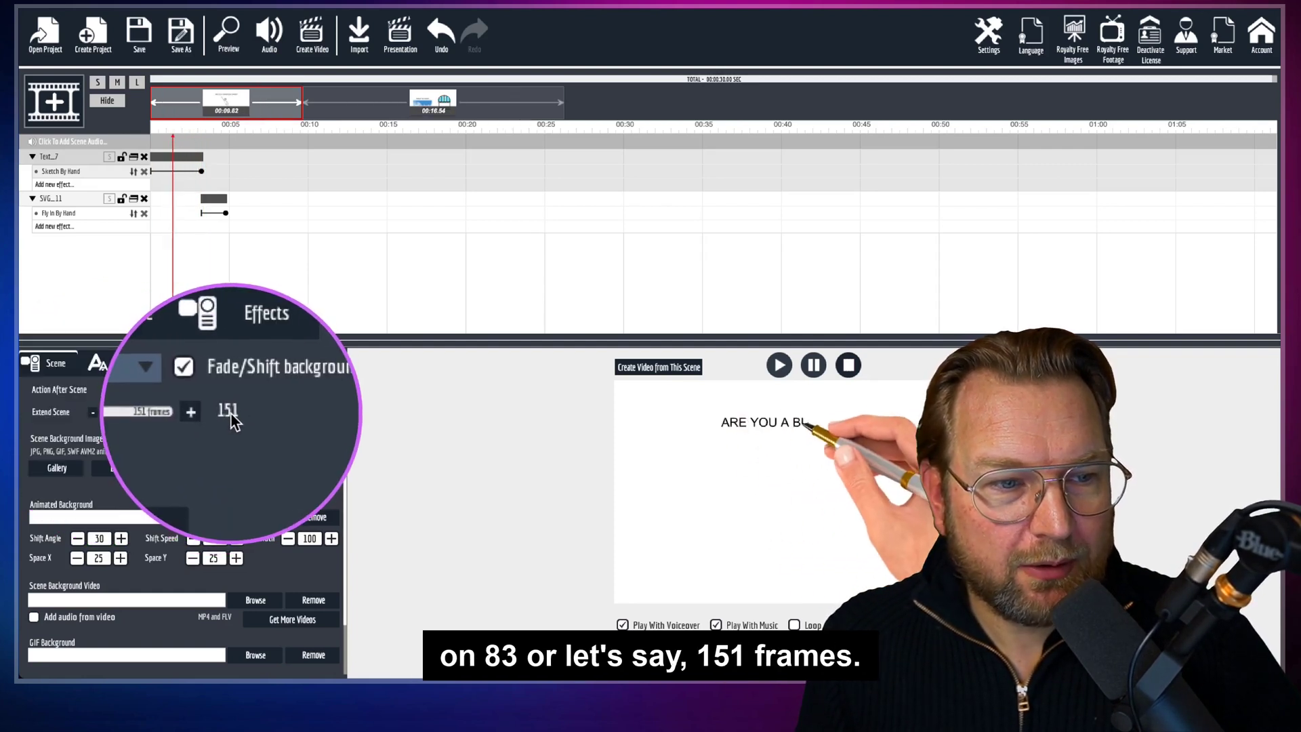
left_click(228, 34)
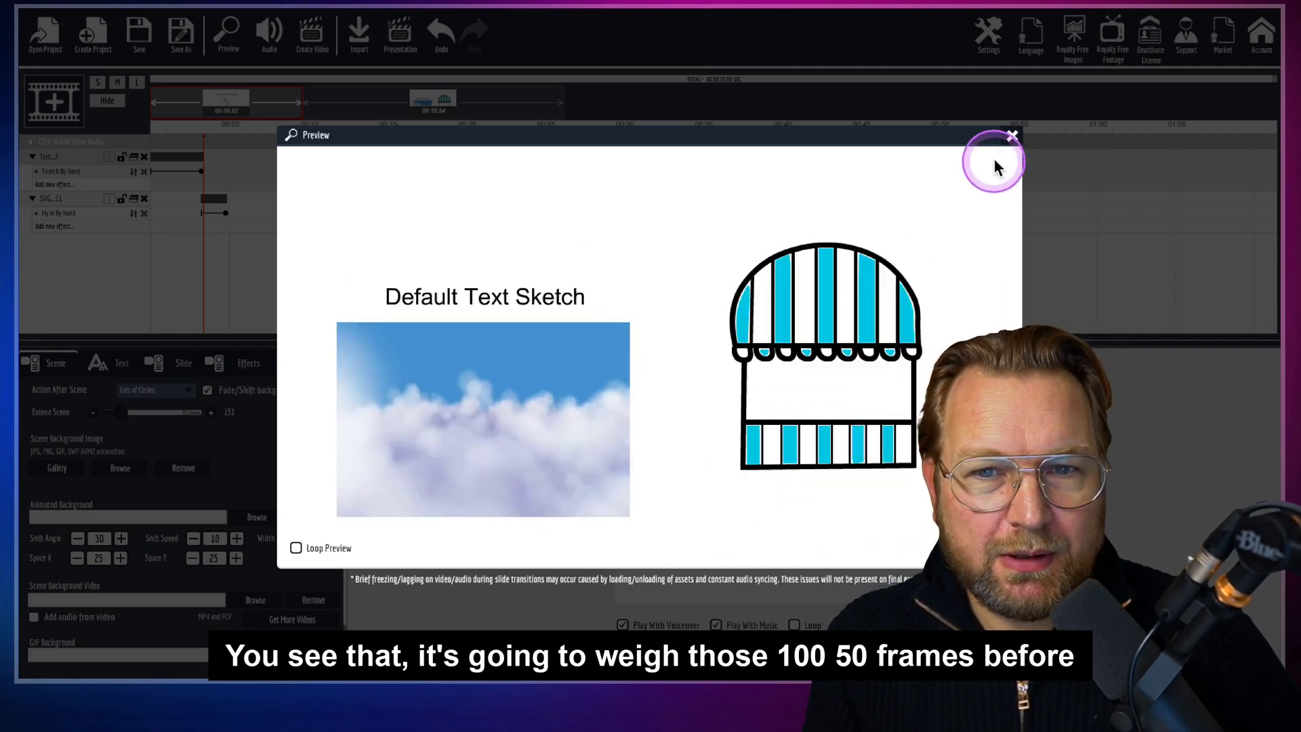
left_click(1011, 137)
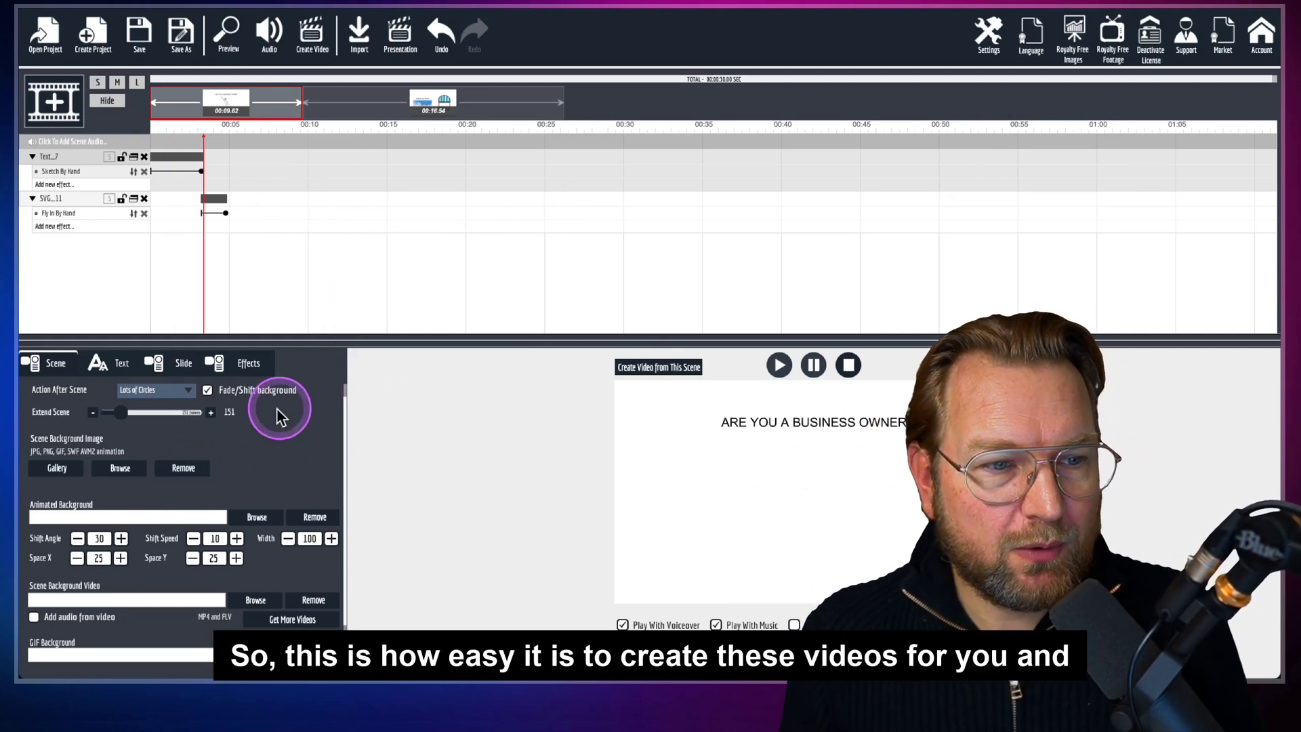
Step: Look over the first scene's text settings and slide options
left_click(99, 369)
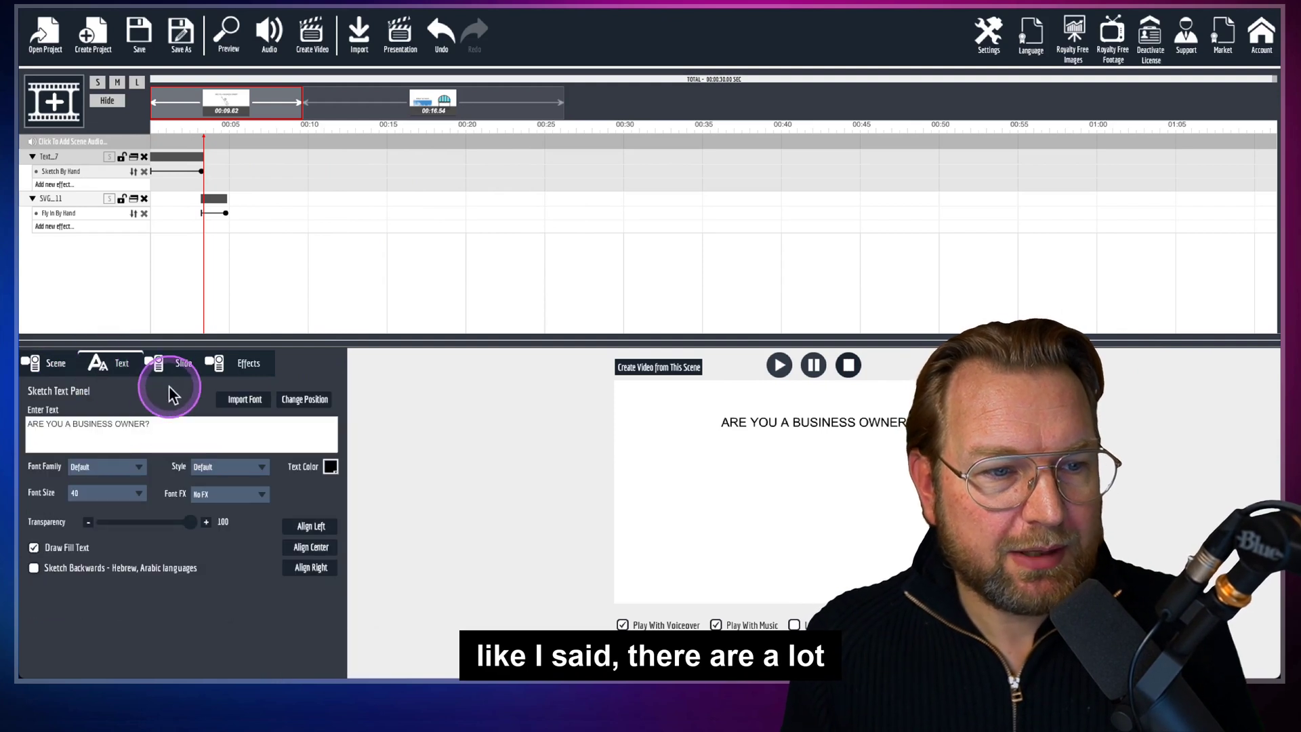
left_click(172, 365)
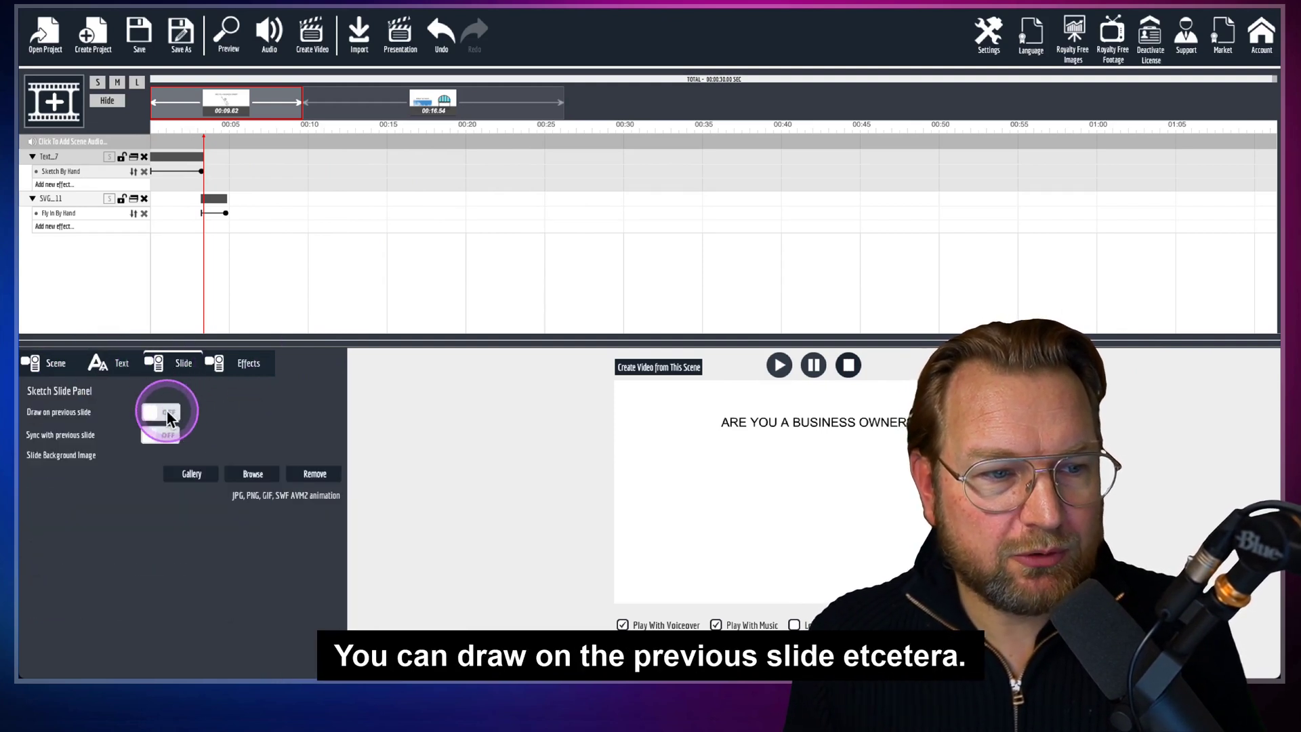
Step: Start a new scene with a blank canvas after the second scene
left_click(431, 102)
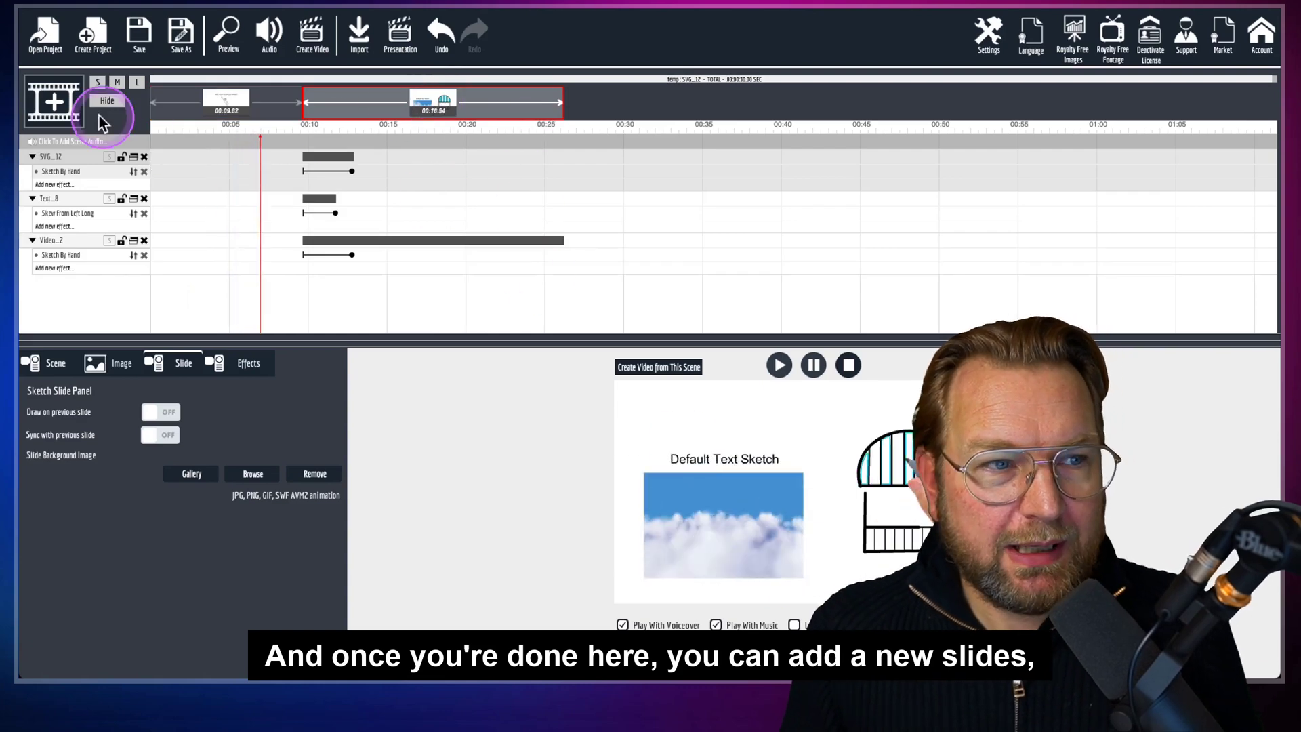
left_click(54, 100)
left_click(557, 352)
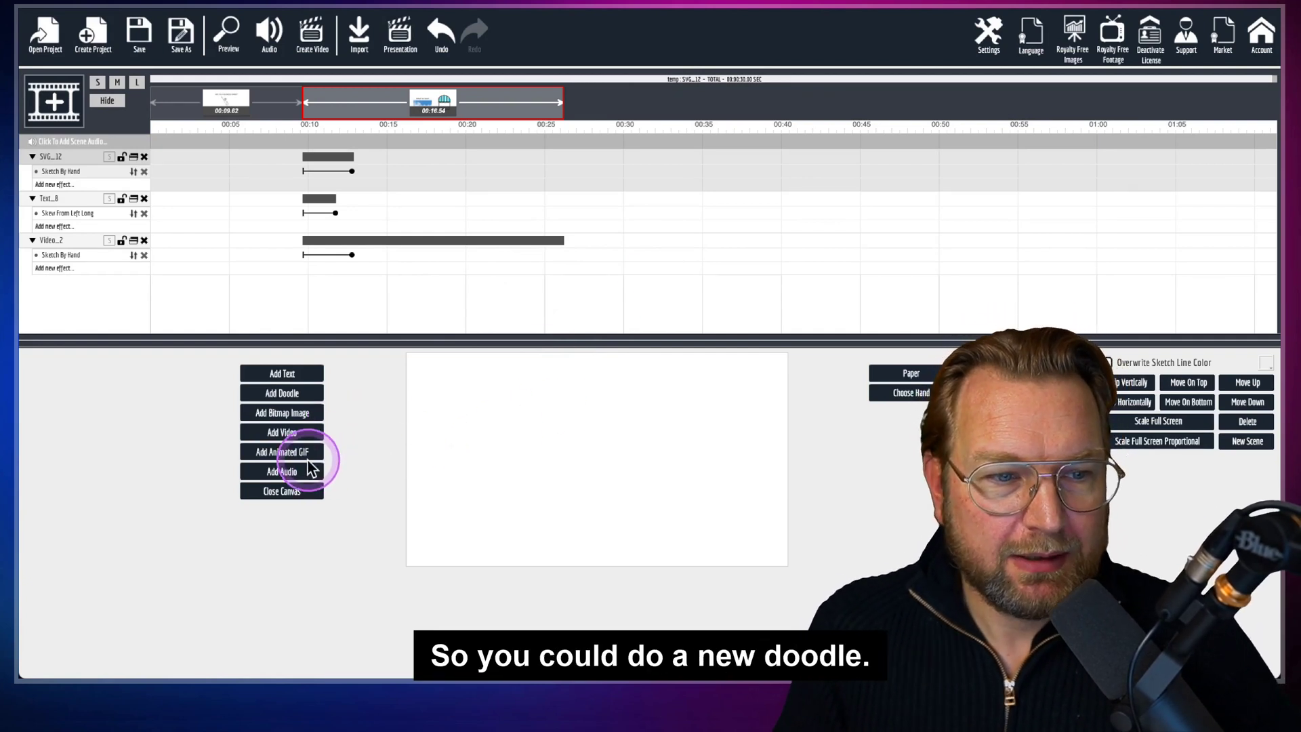
Step: Browse the doodle folders, add a thick black arrow from Arrows 1-FE and place it on the canvas's left half
left_click(283, 393)
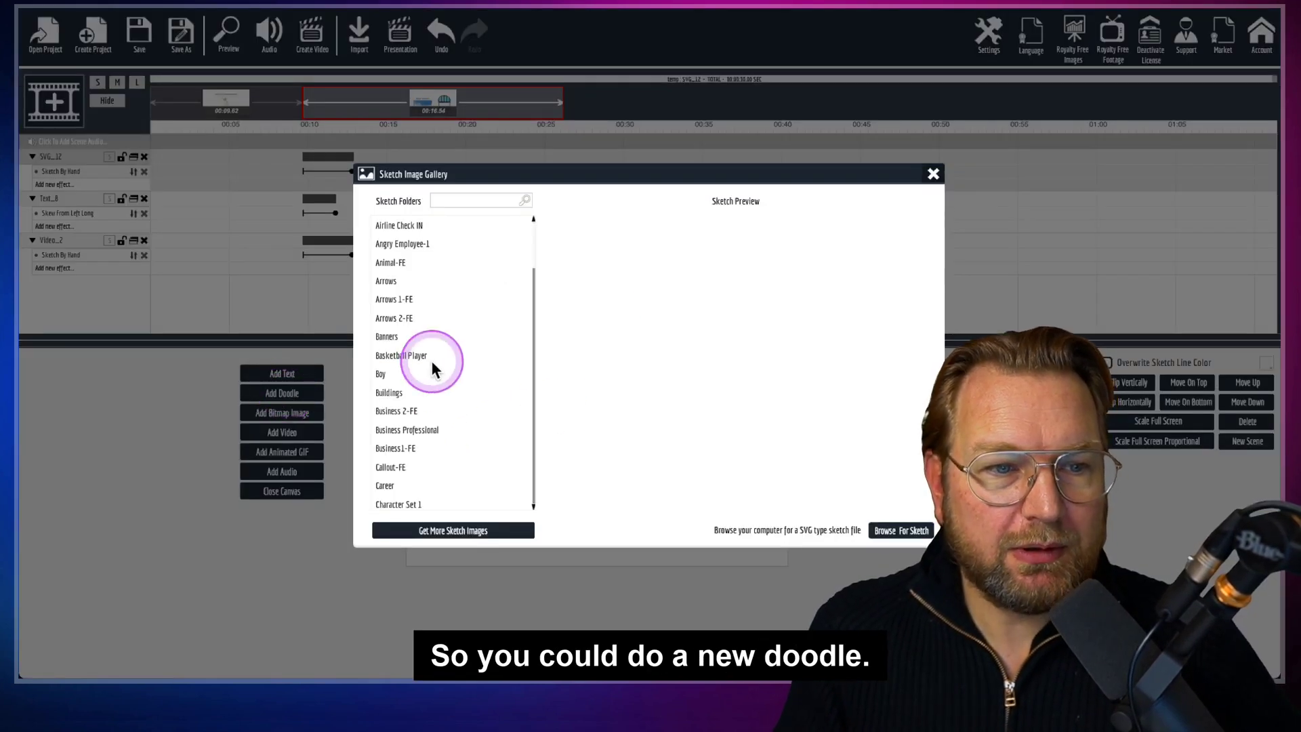
left_click(400, 342)
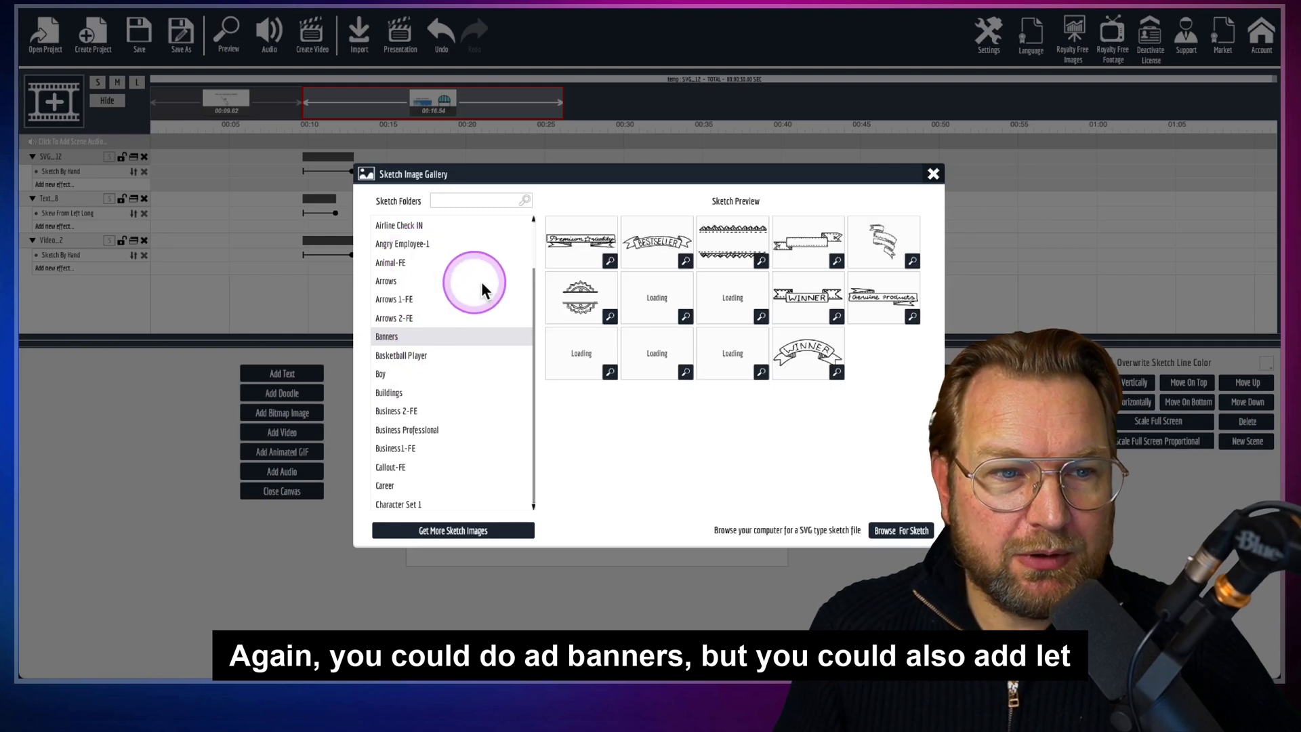
scroll(476, 354, "down", 3)
scroll(475, 353, "up", 3)
left_click(413, 262)
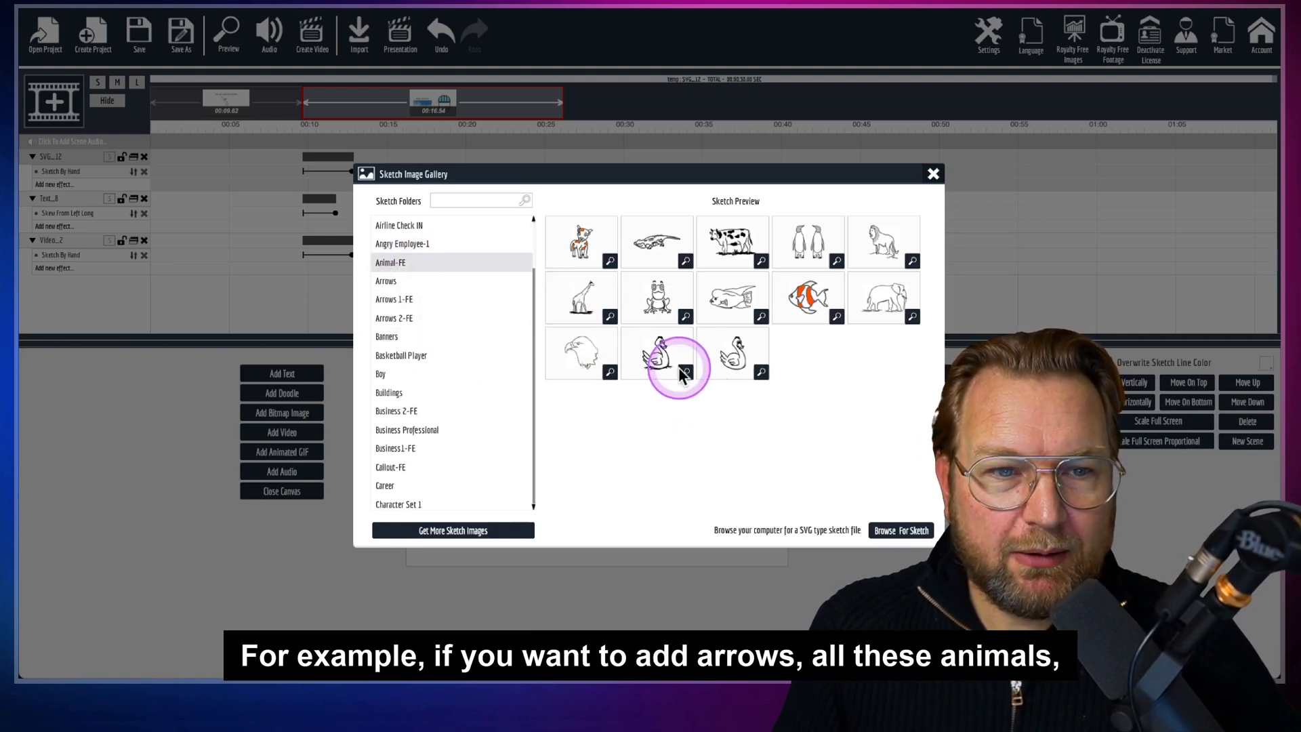
left_click(450, 281)
left_click(441, 298)
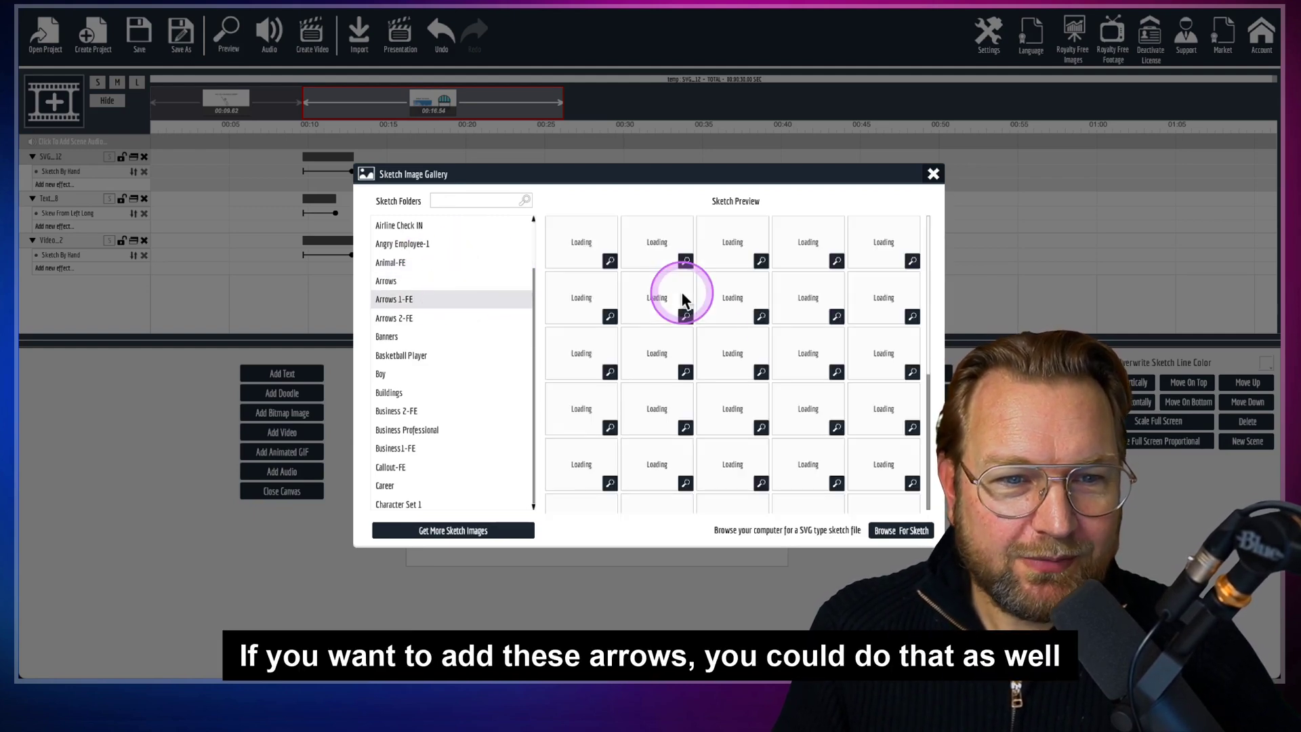
left_click(656, 252)
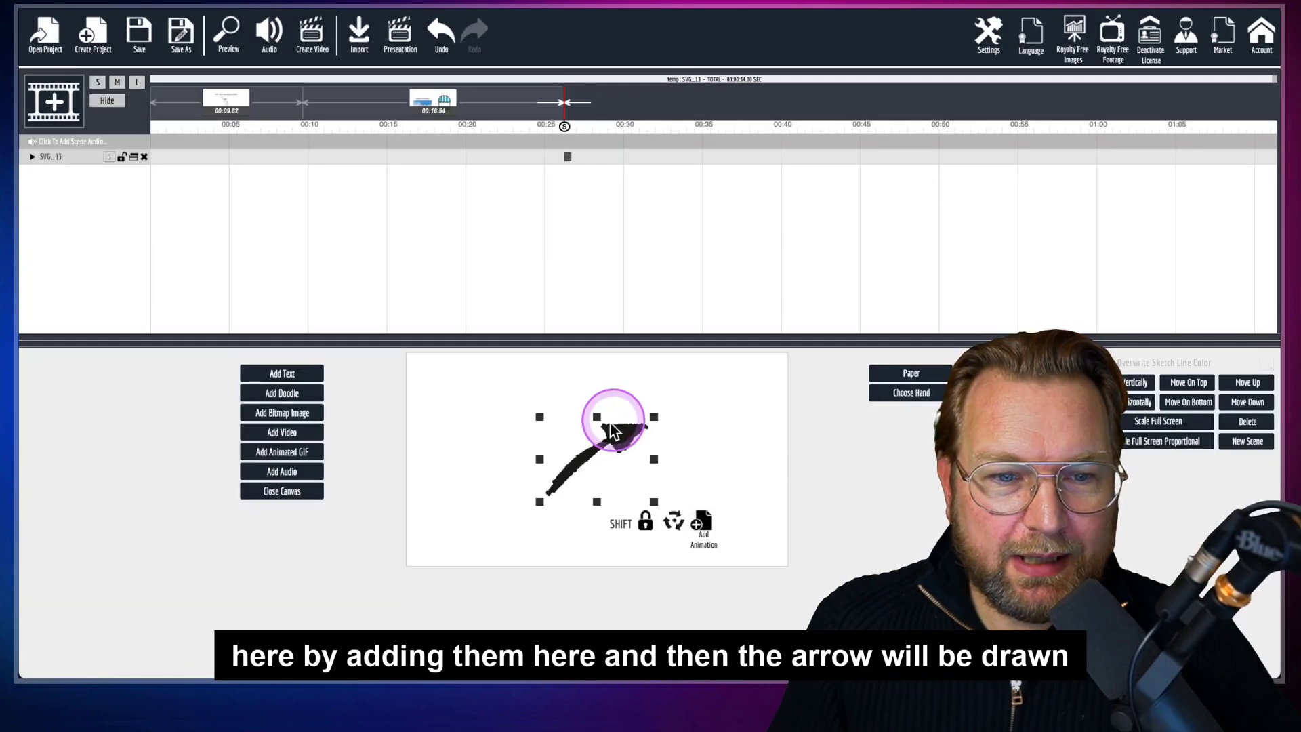
left_click_drag(611, 427, 521, 444)
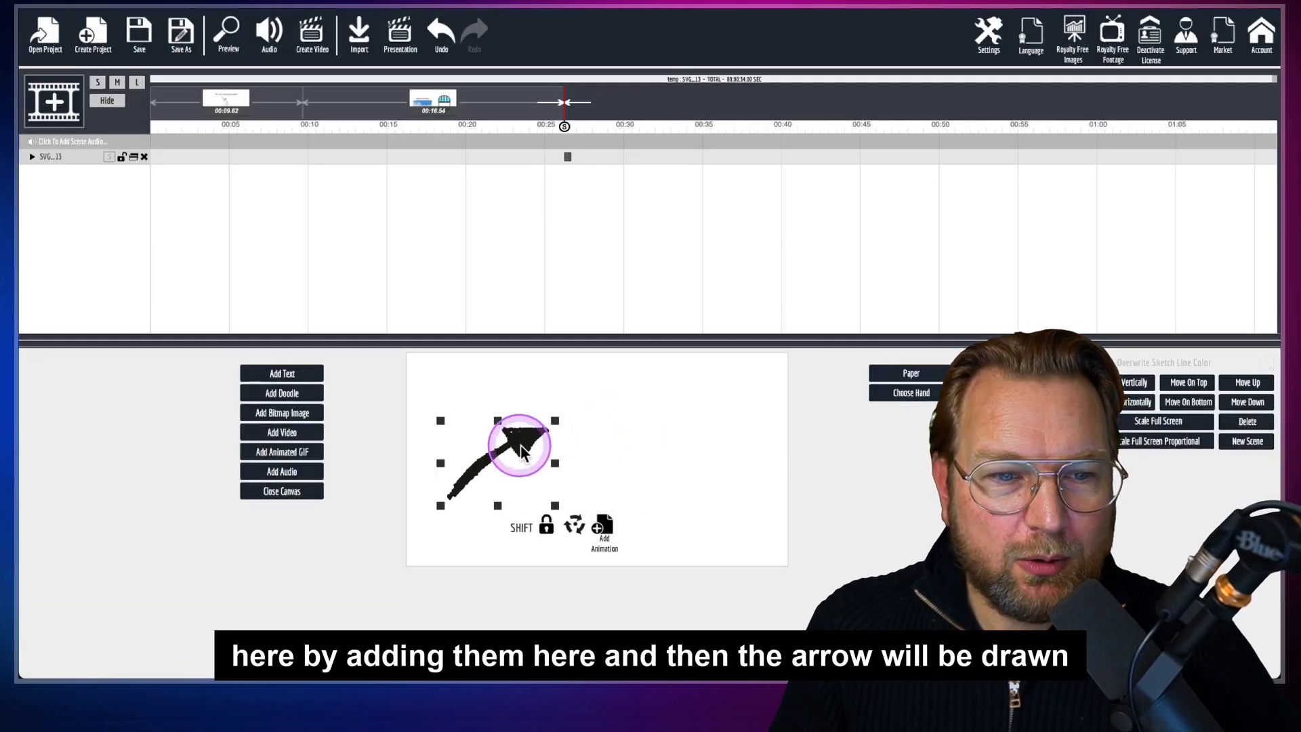
Step: Add the first standing boy doodle from the Boy folder to the new scene
left_click(282, 393)
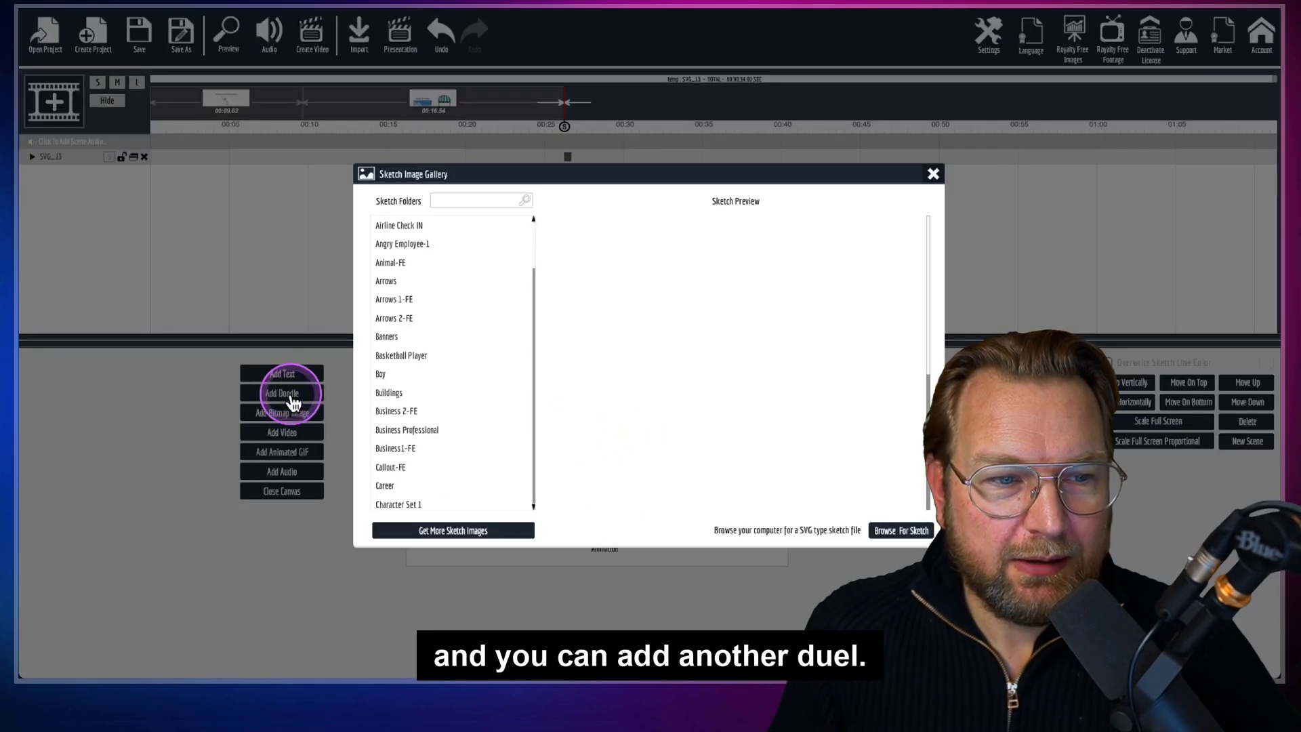
left_click(390, 374)
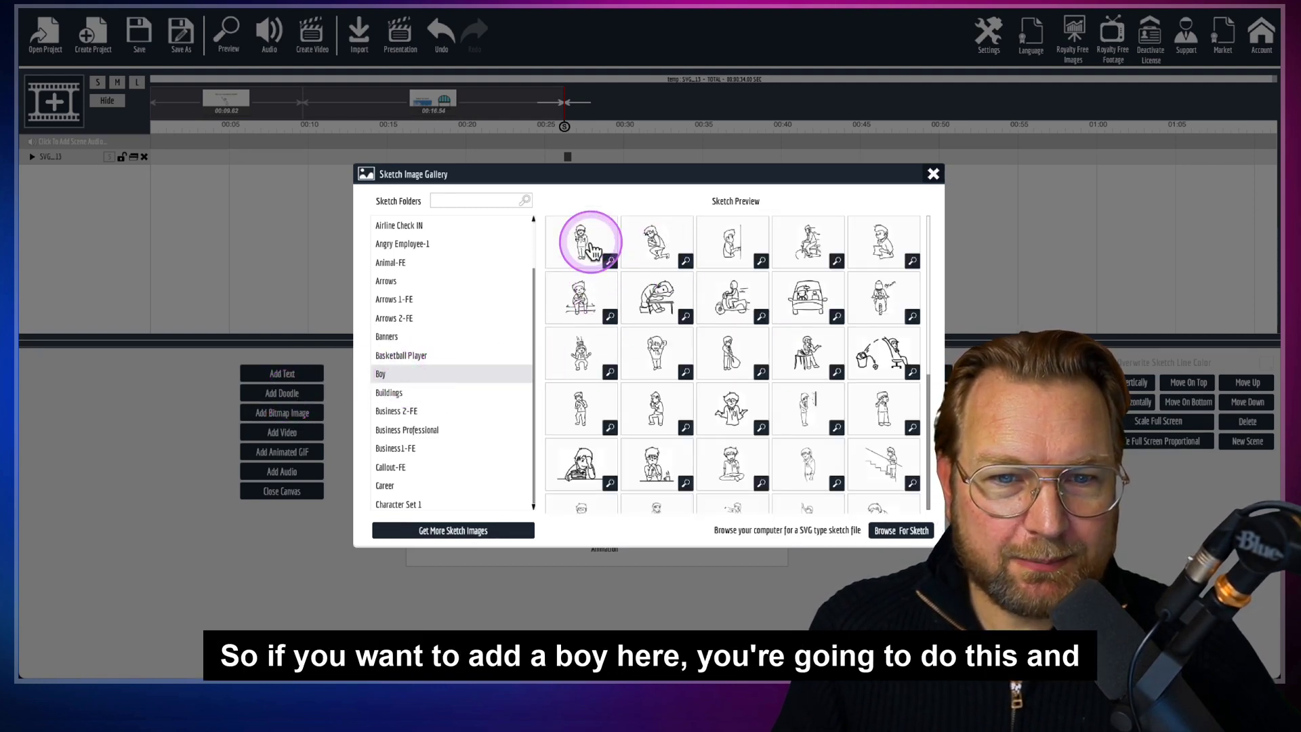
left_click(590, 251)
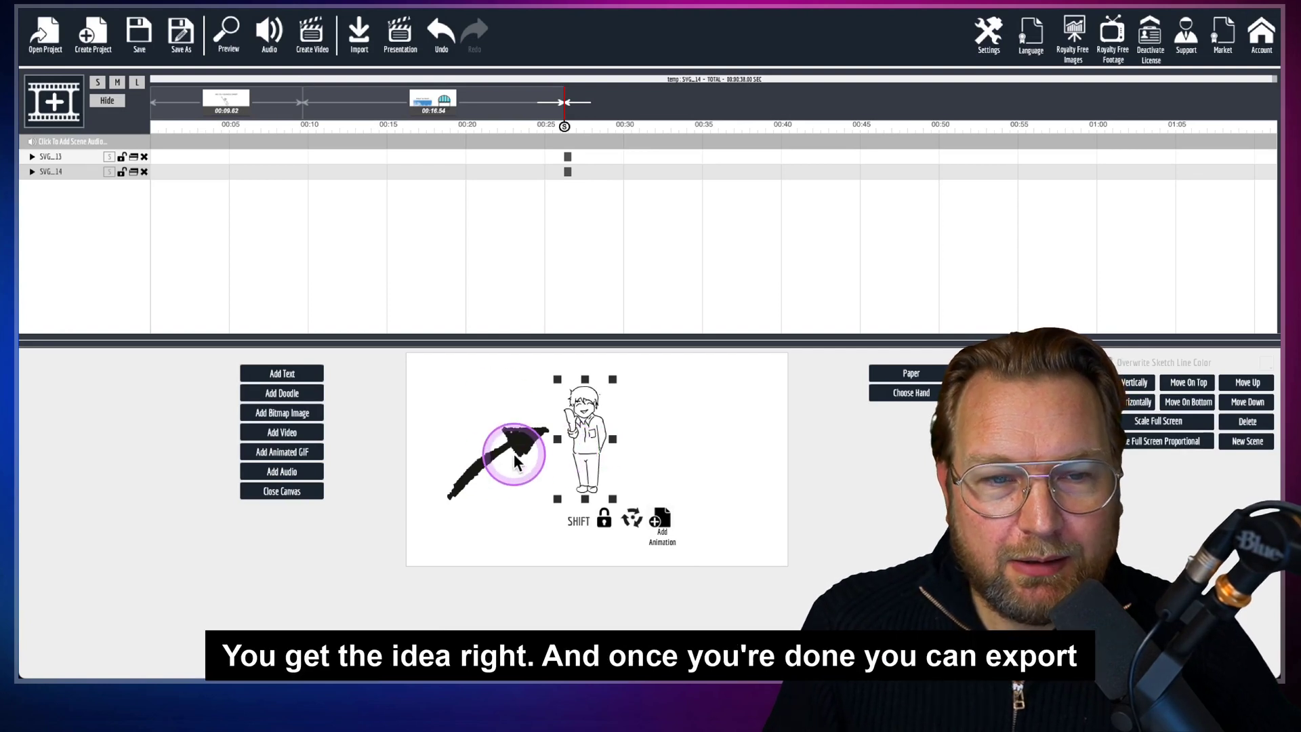